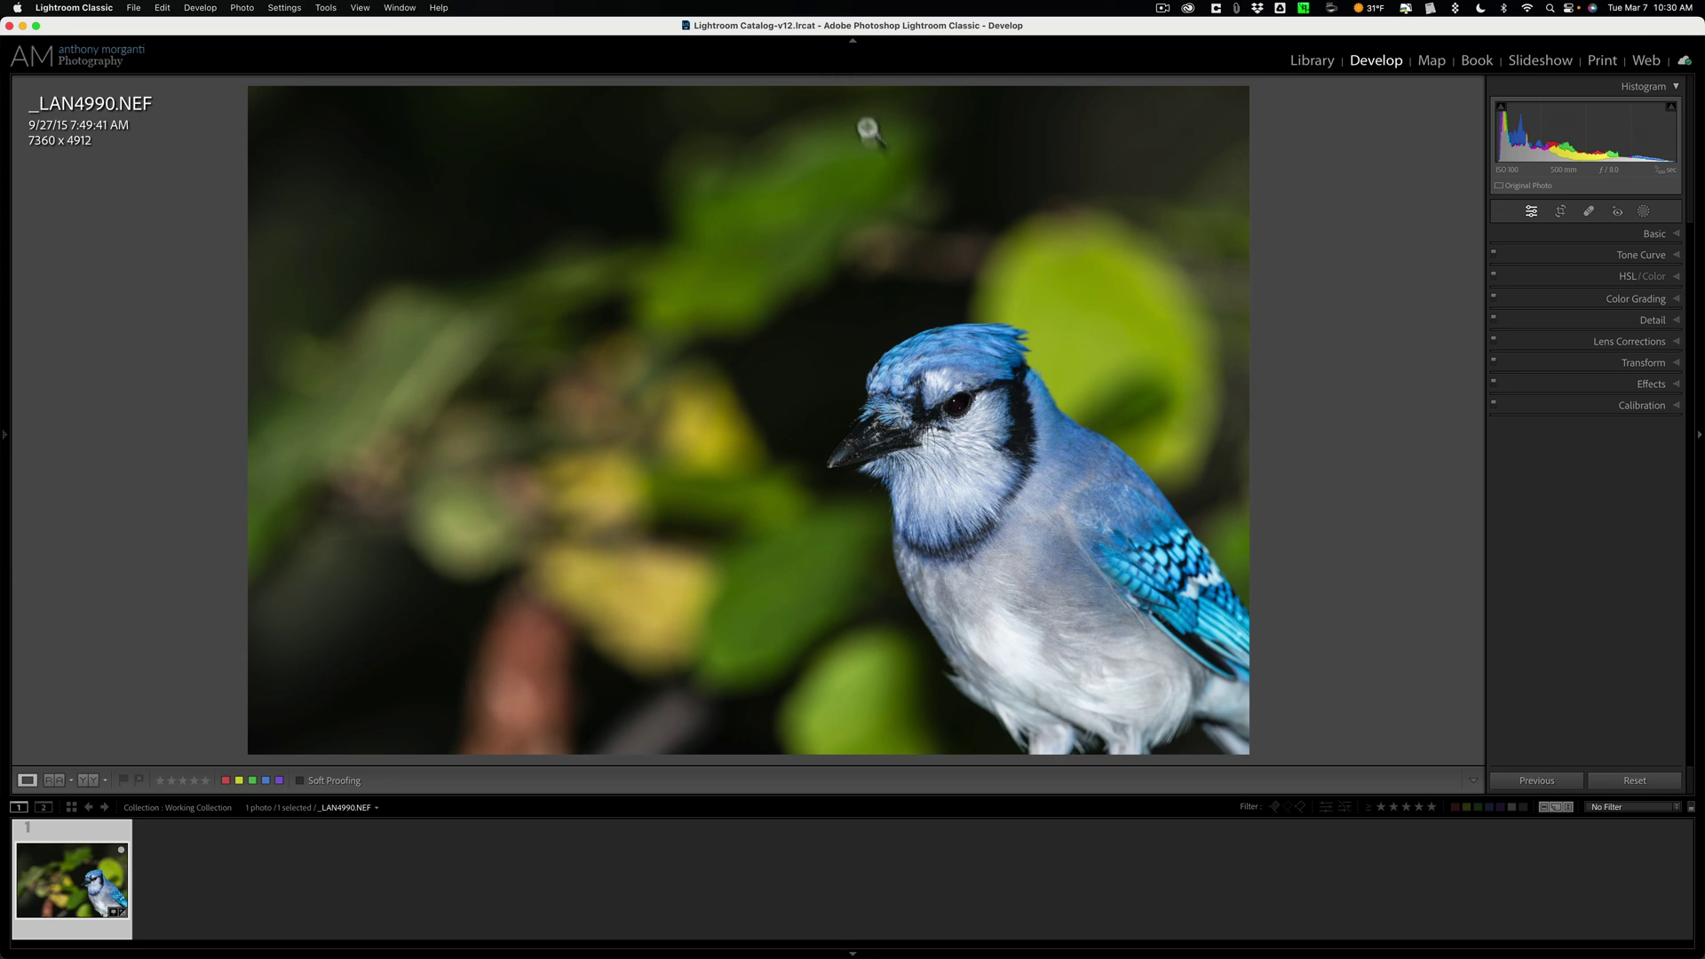
Inspect the blue jay's eye up close, then review the photo's Basic and Detail adjustments
click(946, 414)
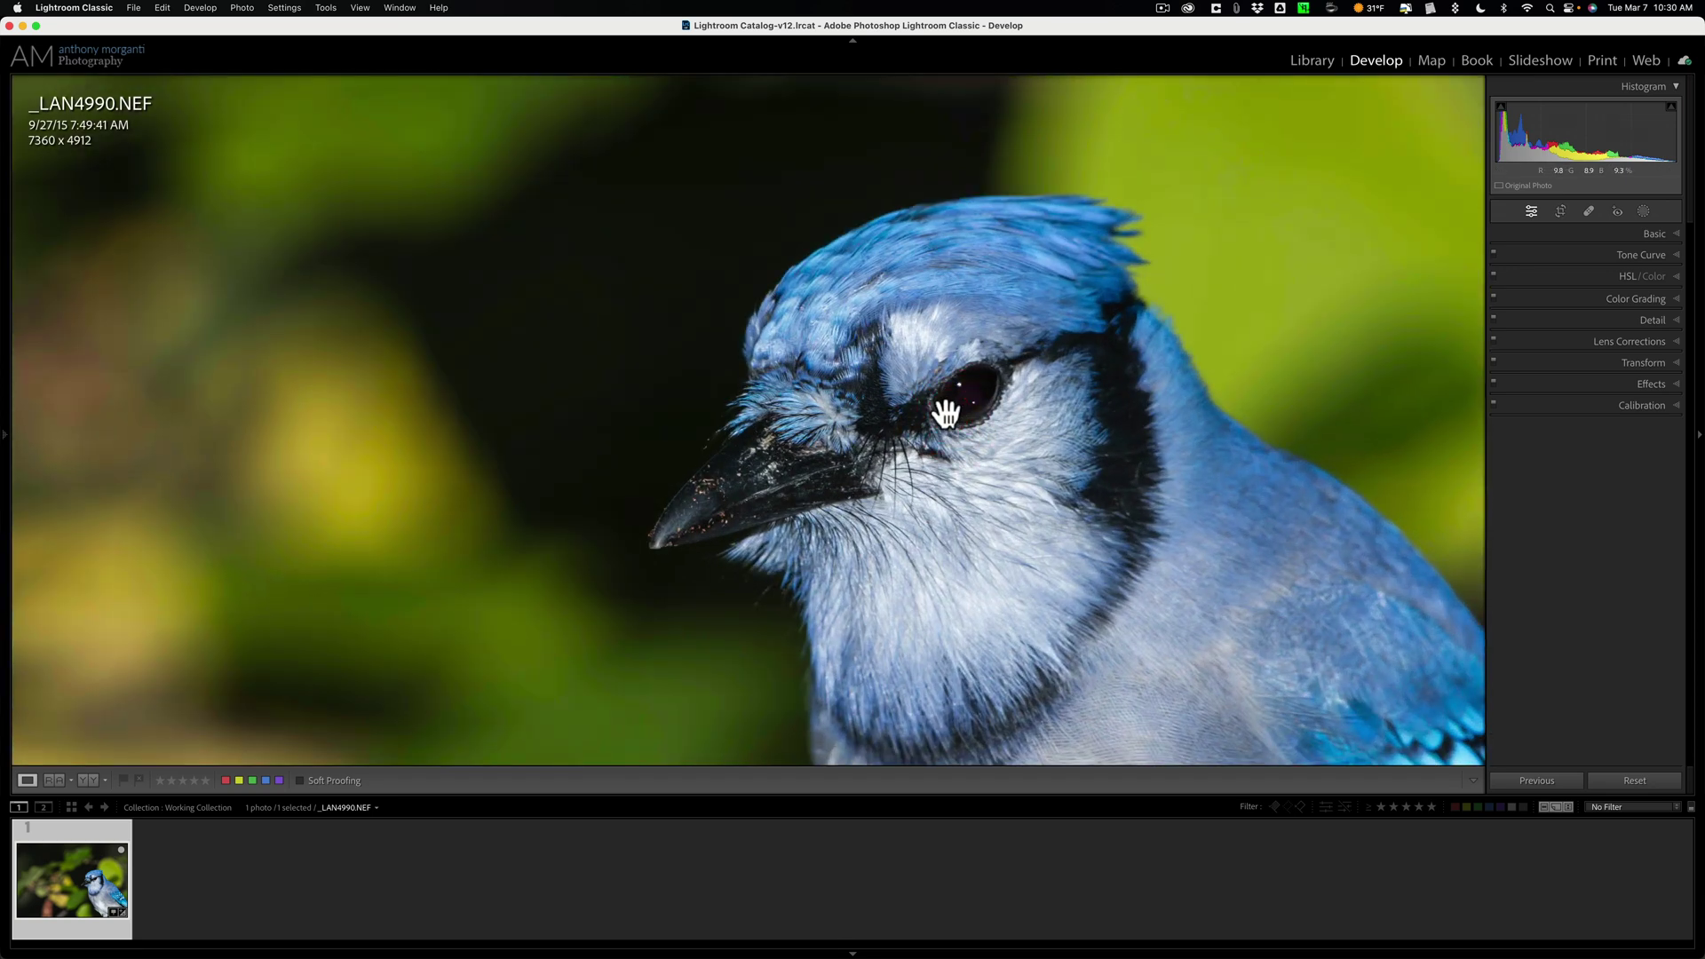
click(946, 414)
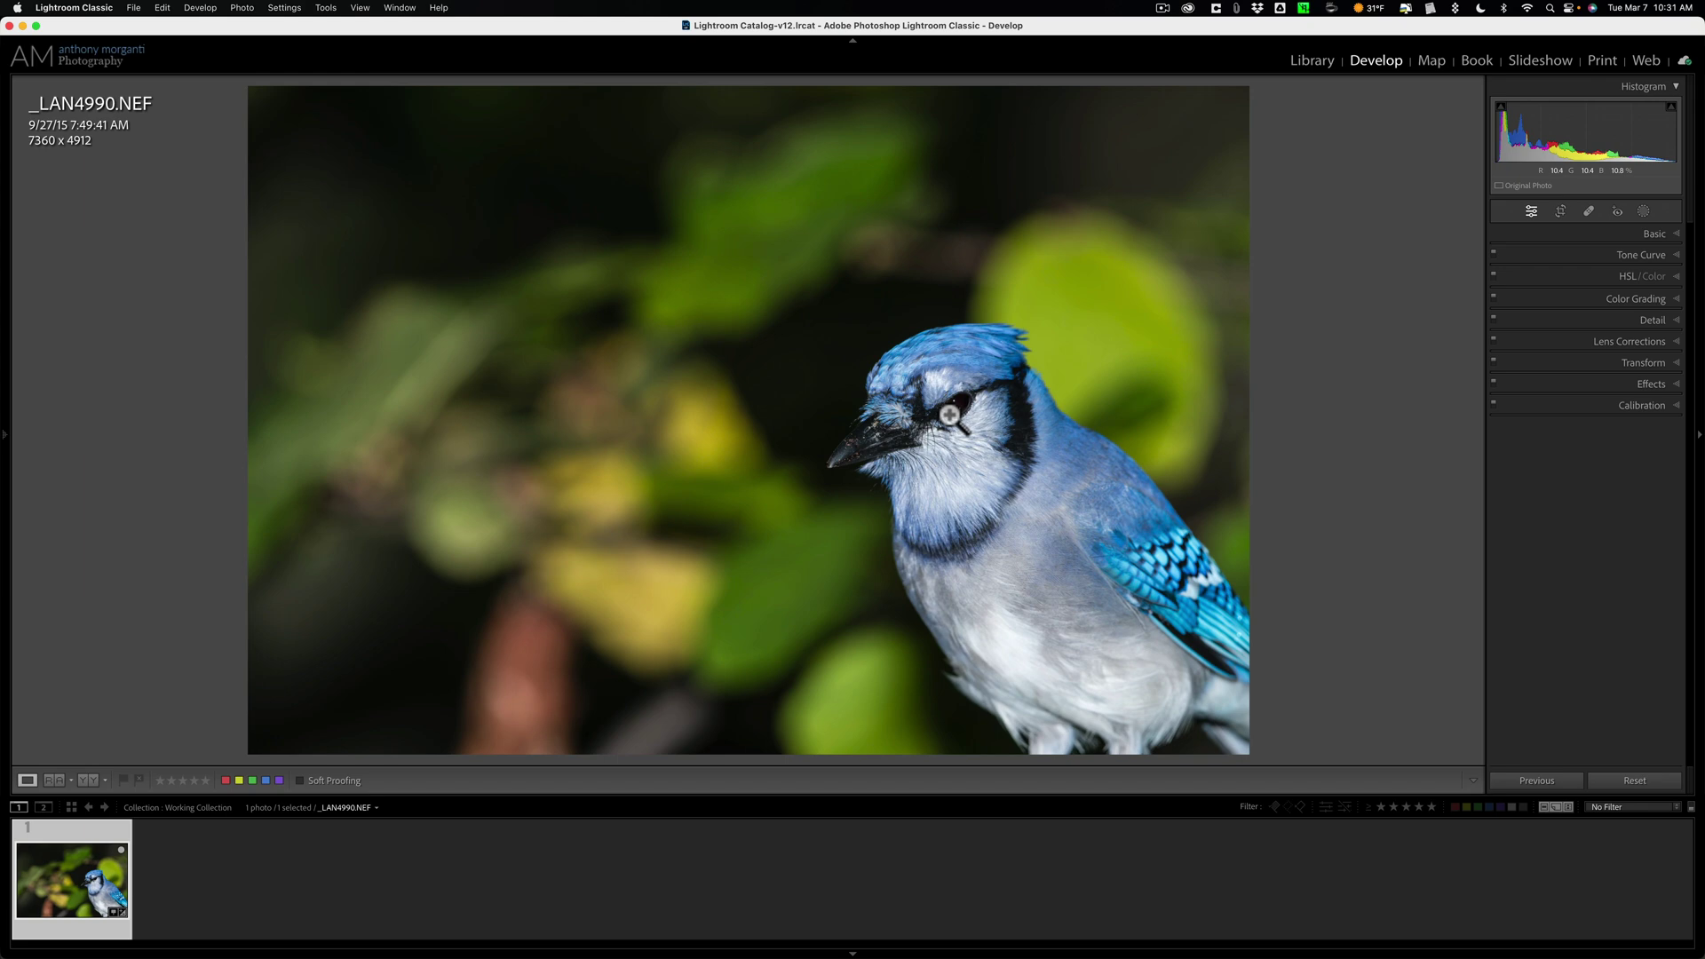
click(1647, 236)
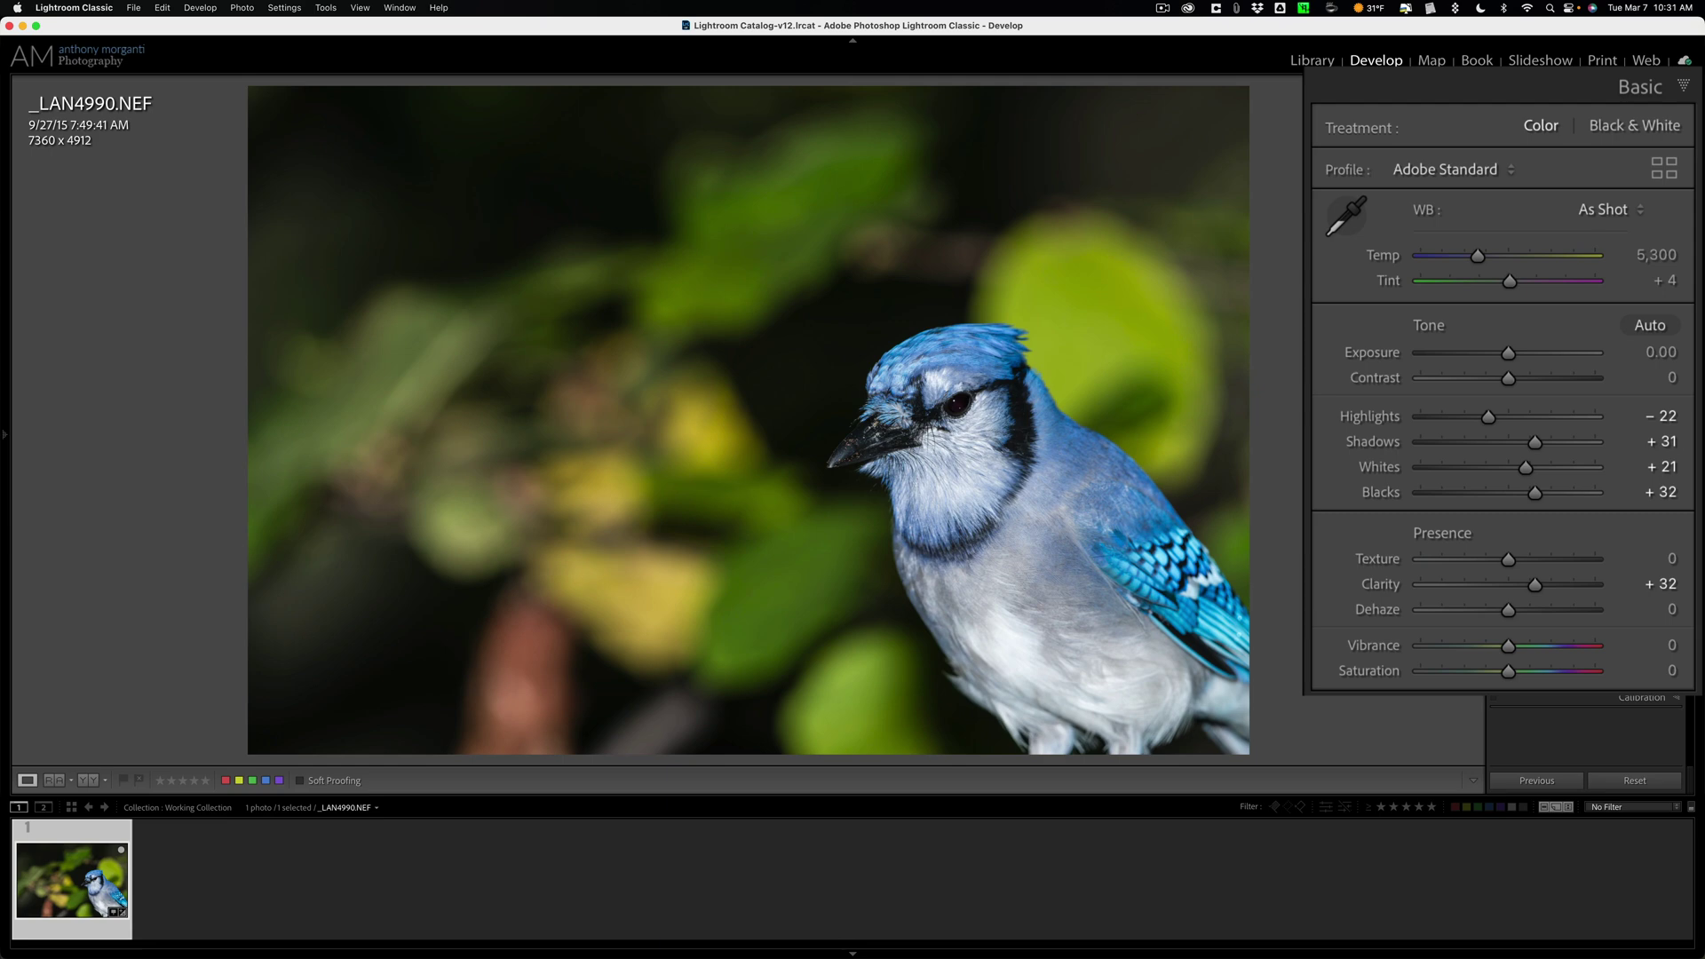
click(1637, 571)
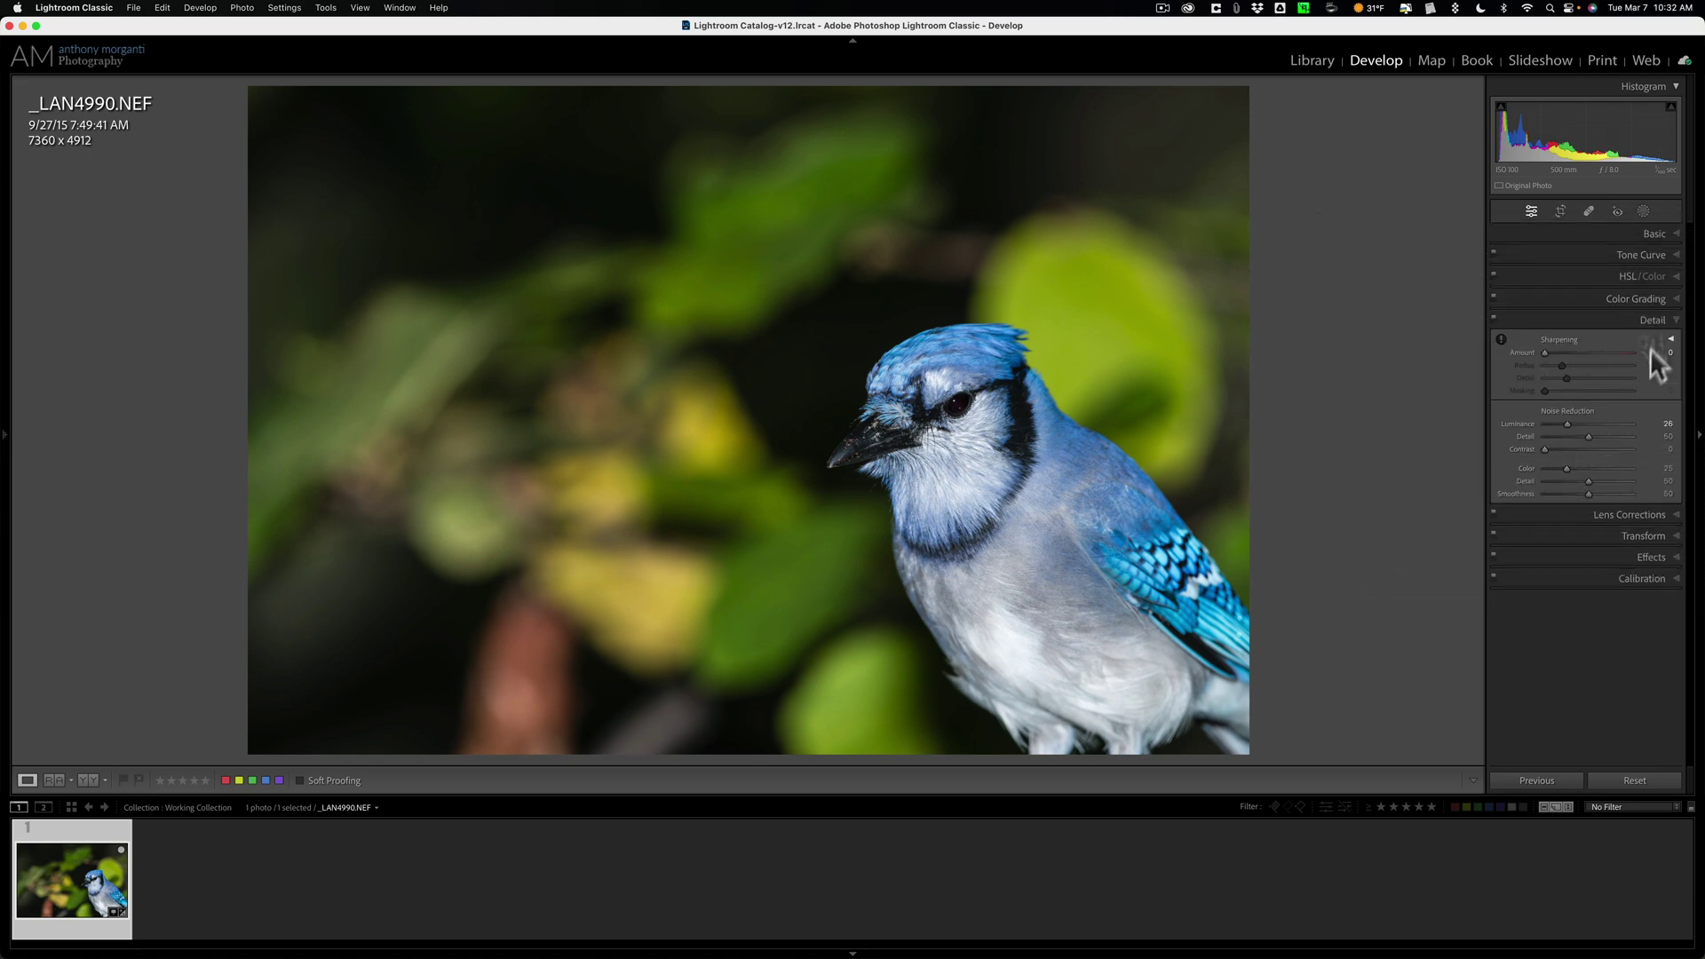
click(1660, 319)
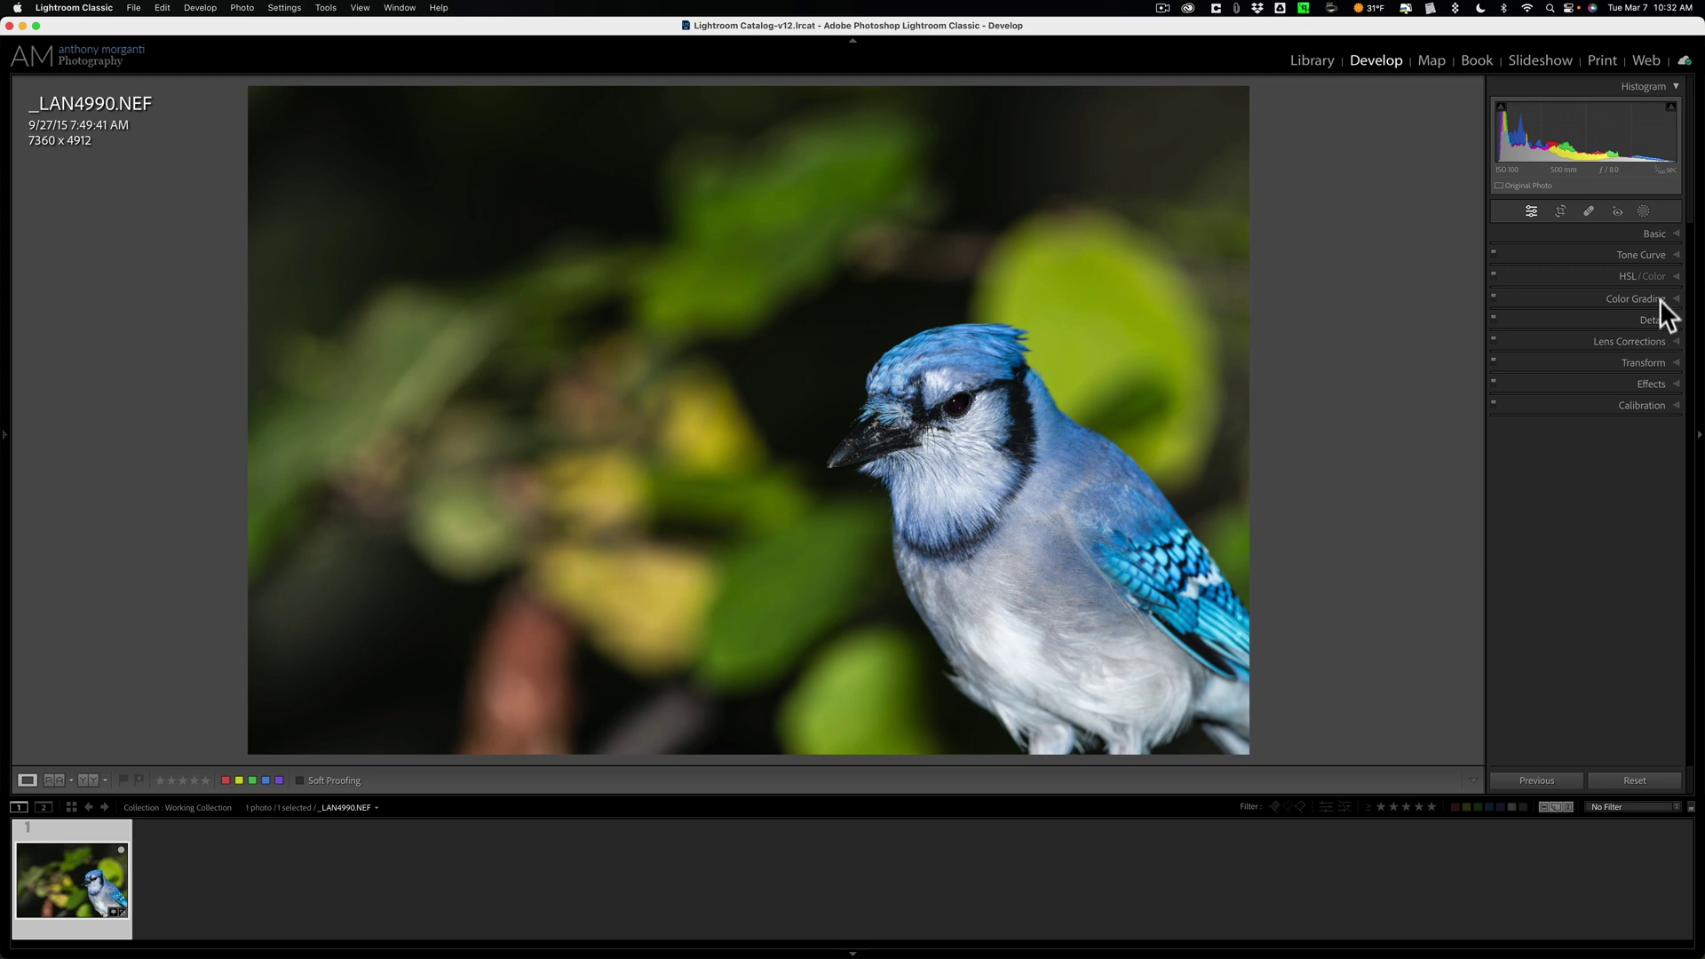
Recheck the Basic and Detail adjustments, switching the photo's info overlay to camera, exposure and lens data
click(1658, 235)
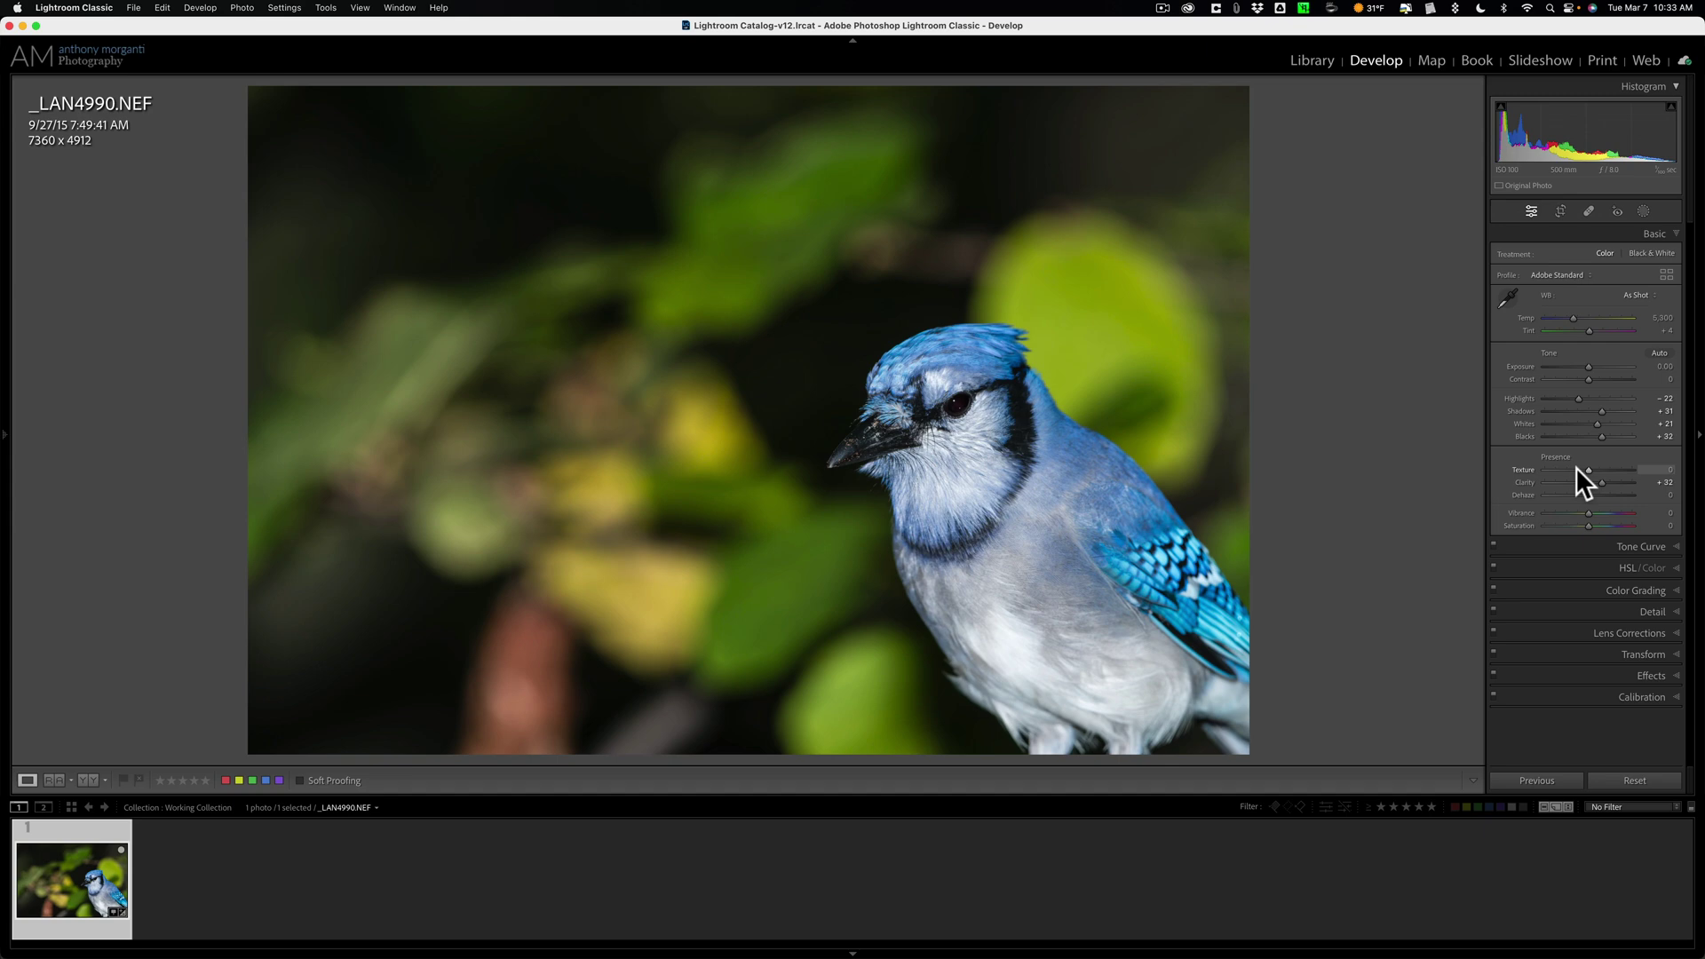
key(i)
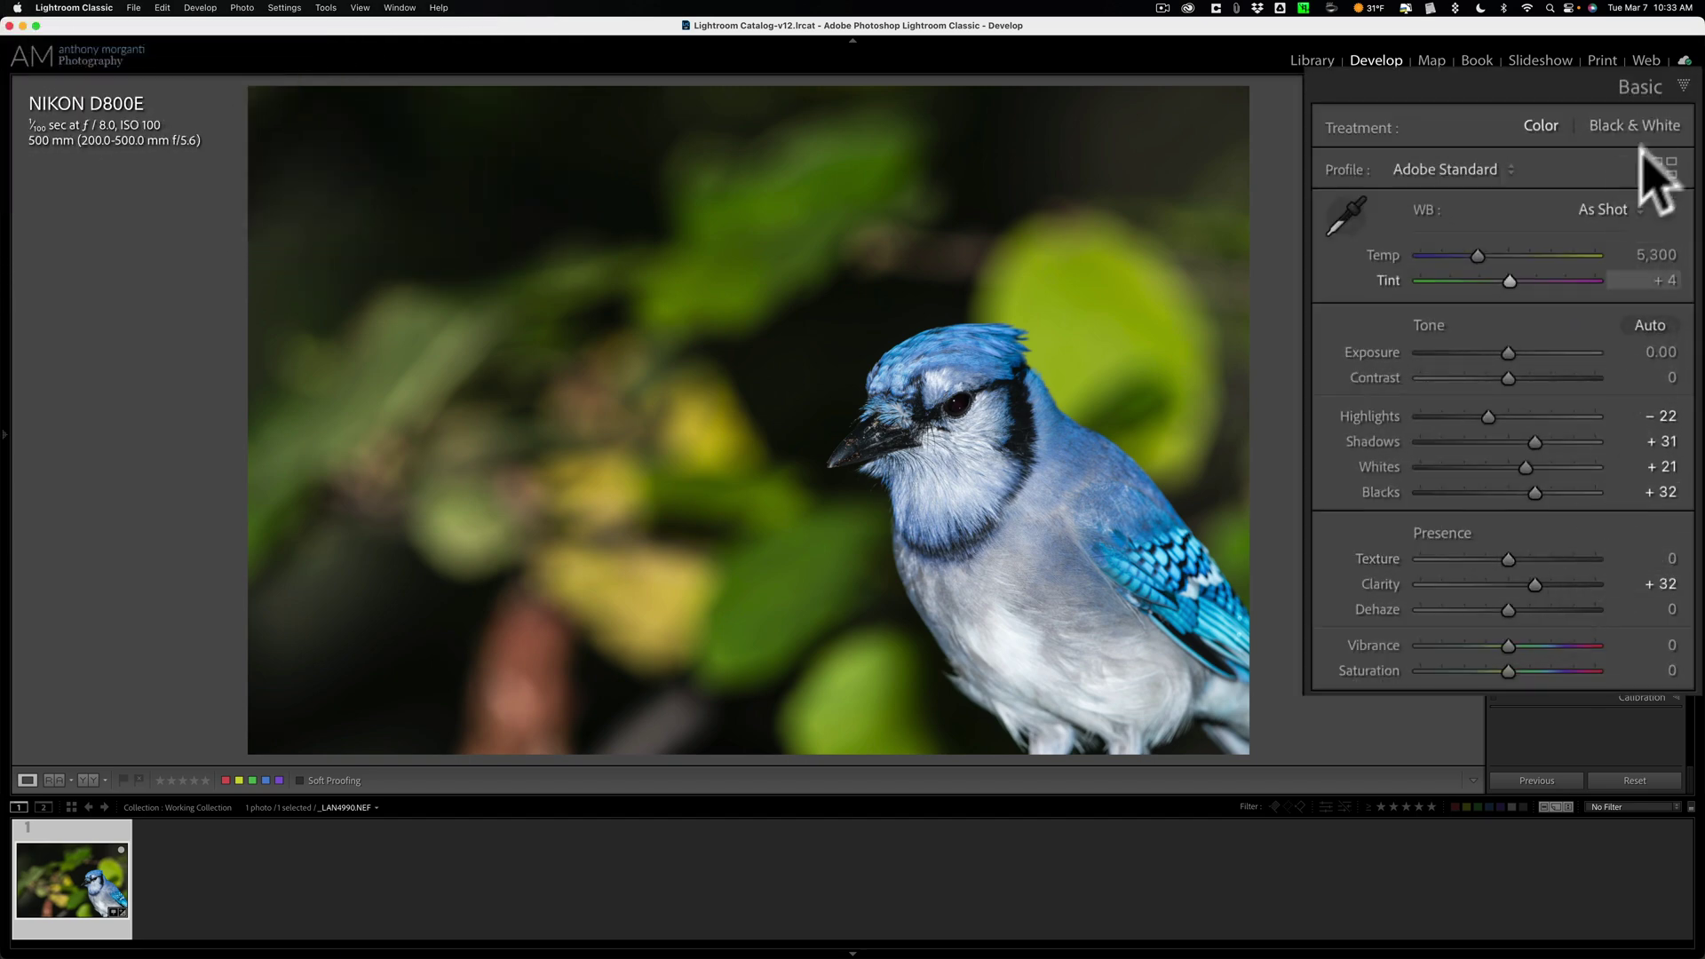
click(1643, 93)
click(1649, 262)
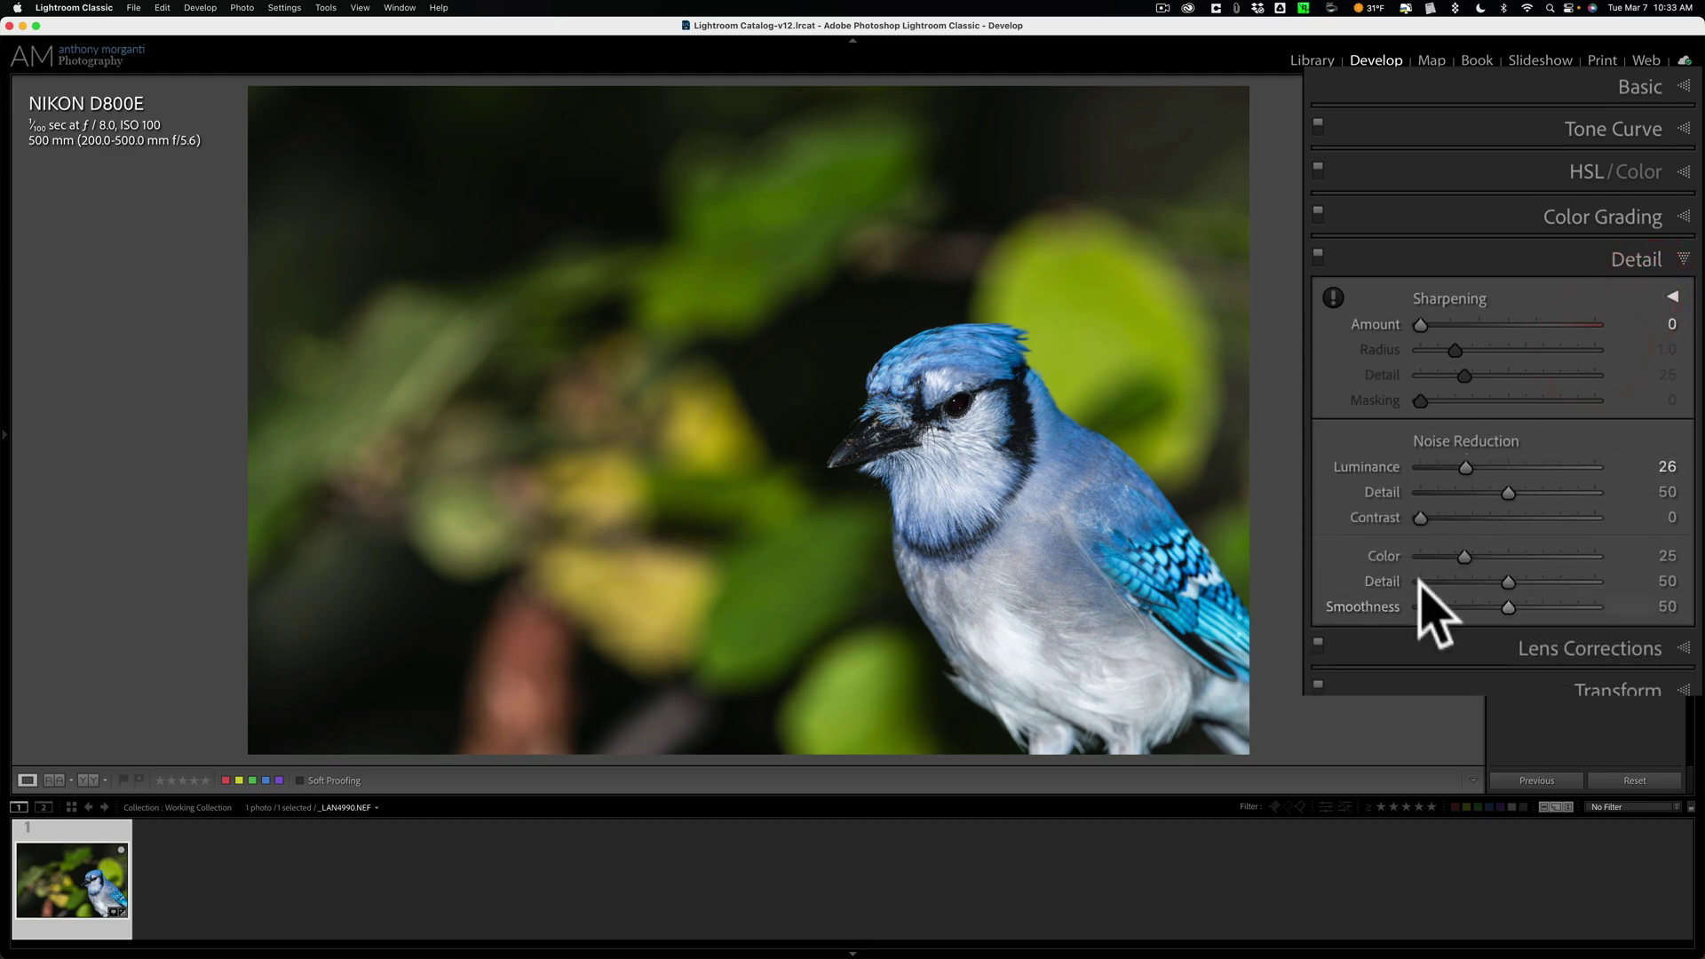
click(1616, 259)
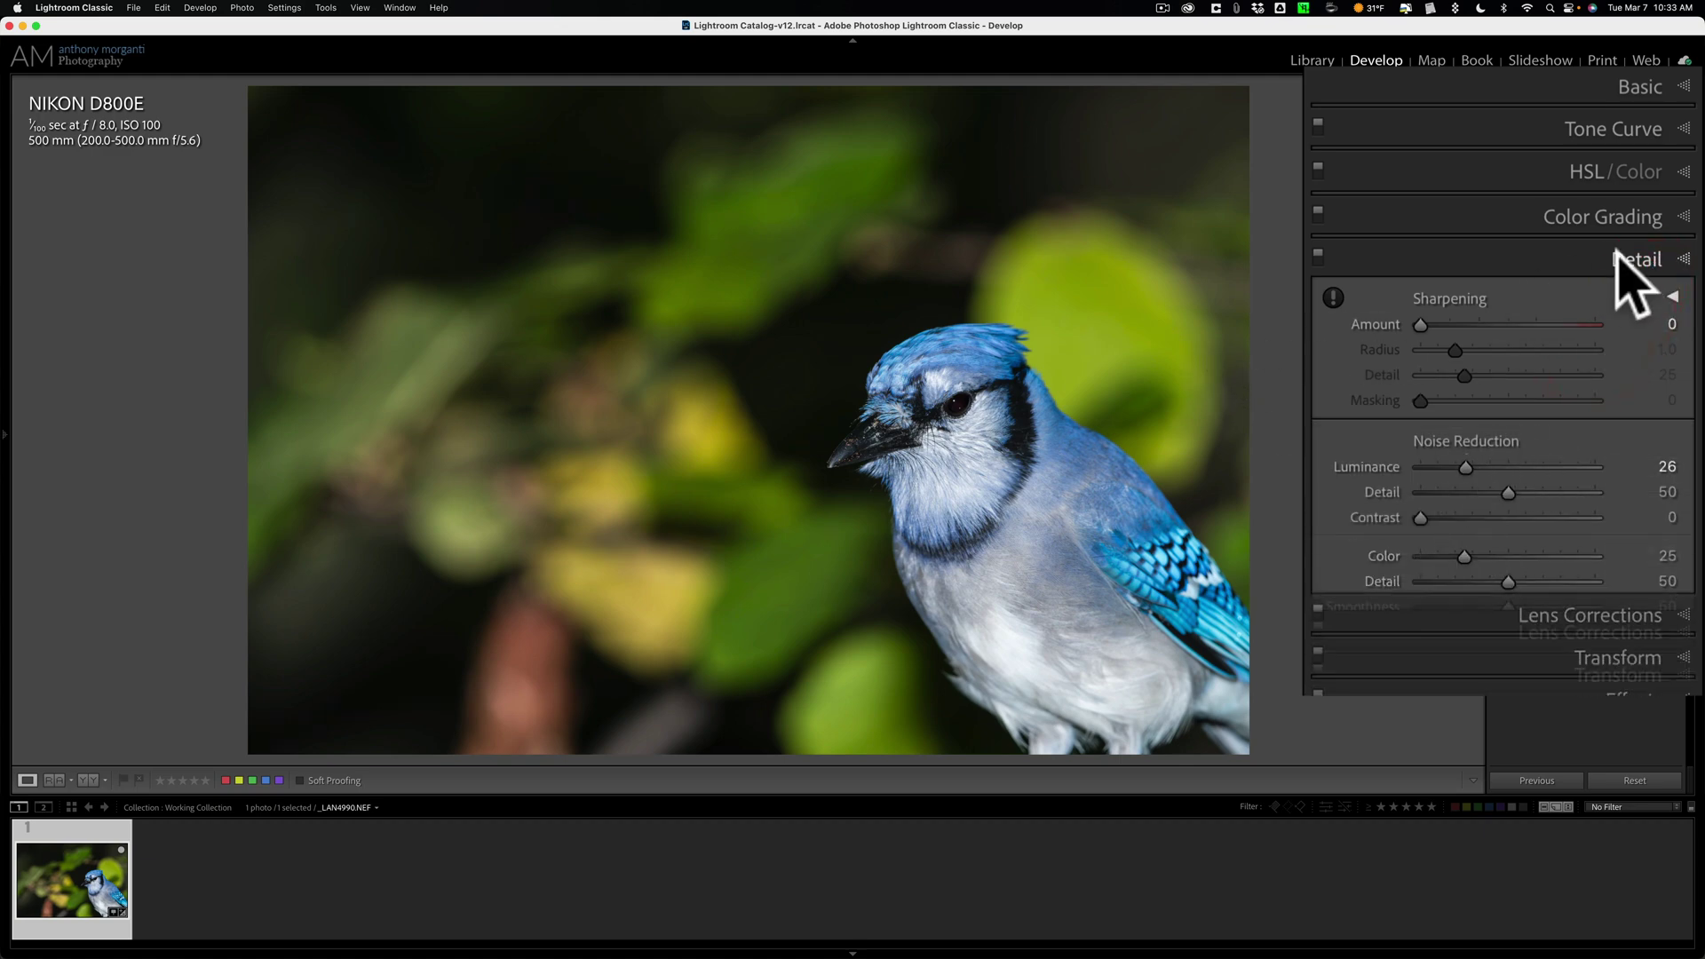
Review the photo's Tone Curve, HSL hue and luminance, and Color Grading settings
click(1677, 129)
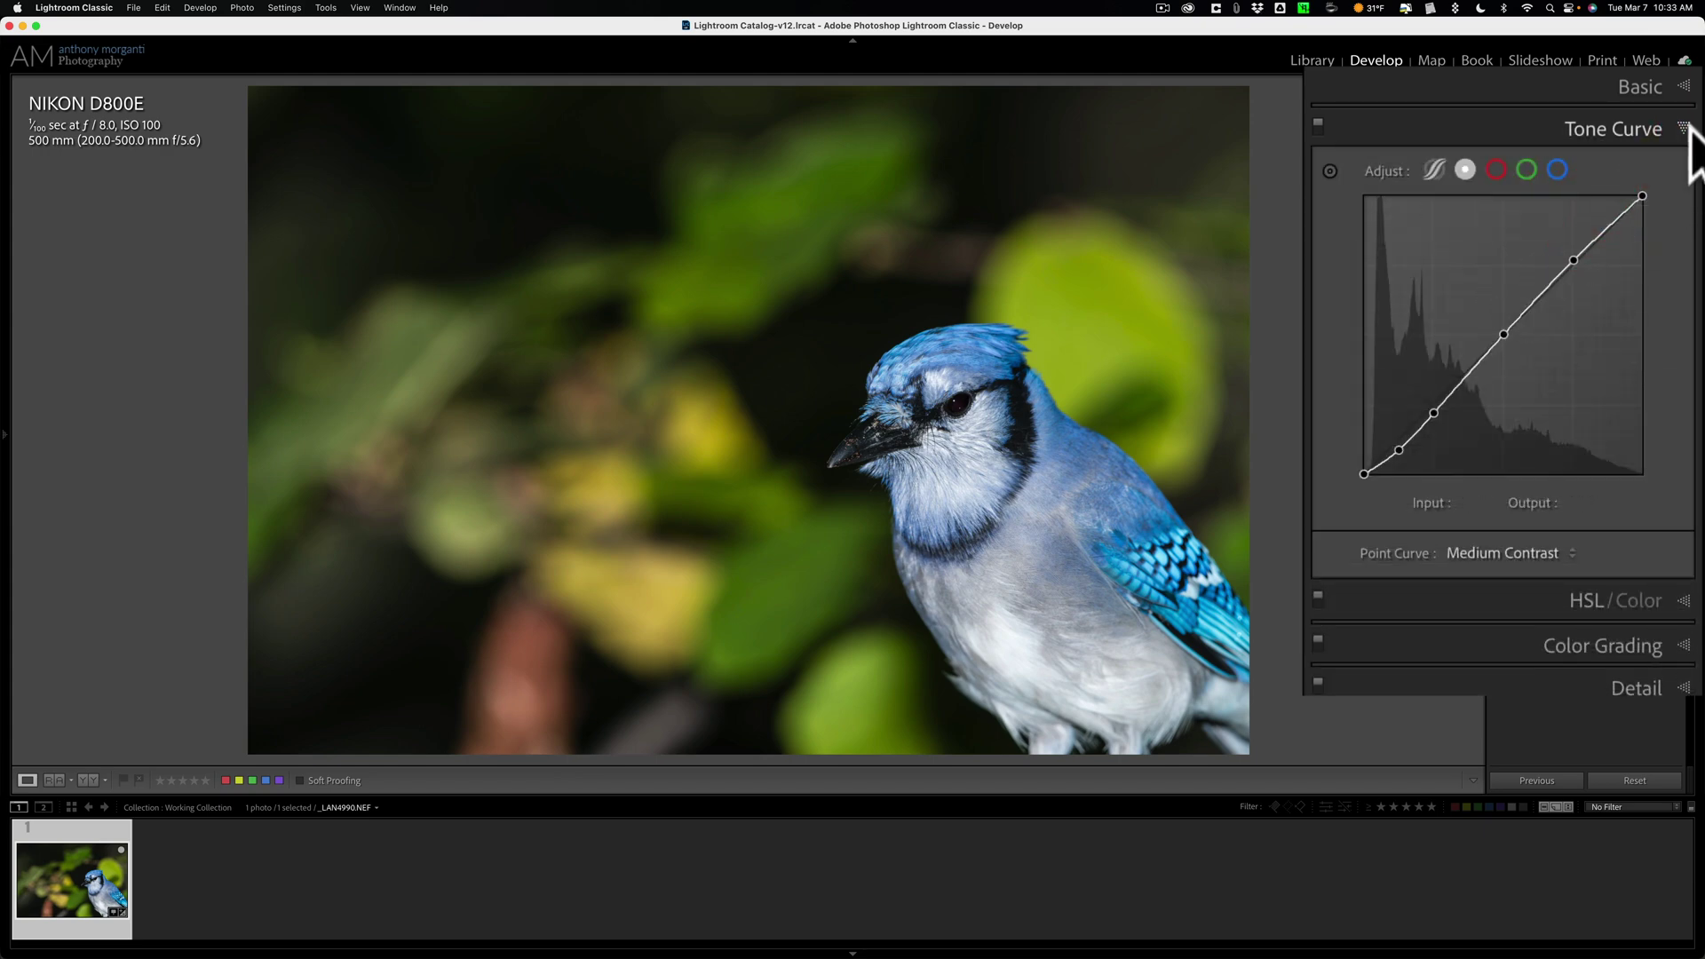
click(1683, 135)
click(1685, 173)
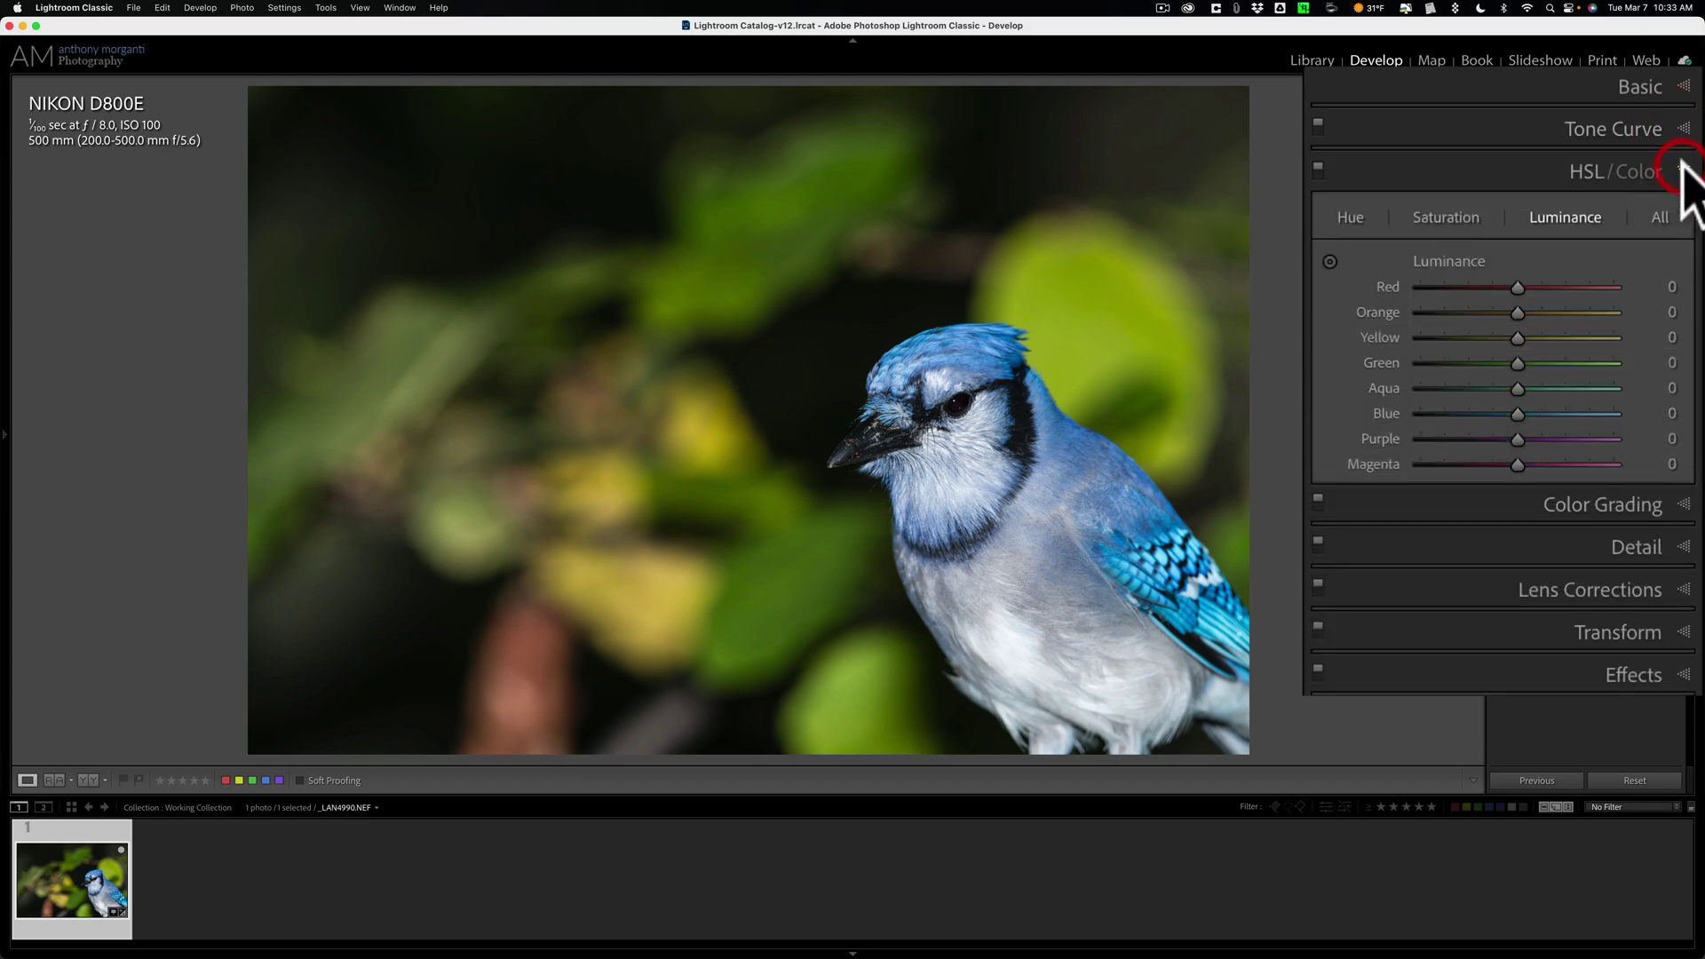
click(1685, 173)
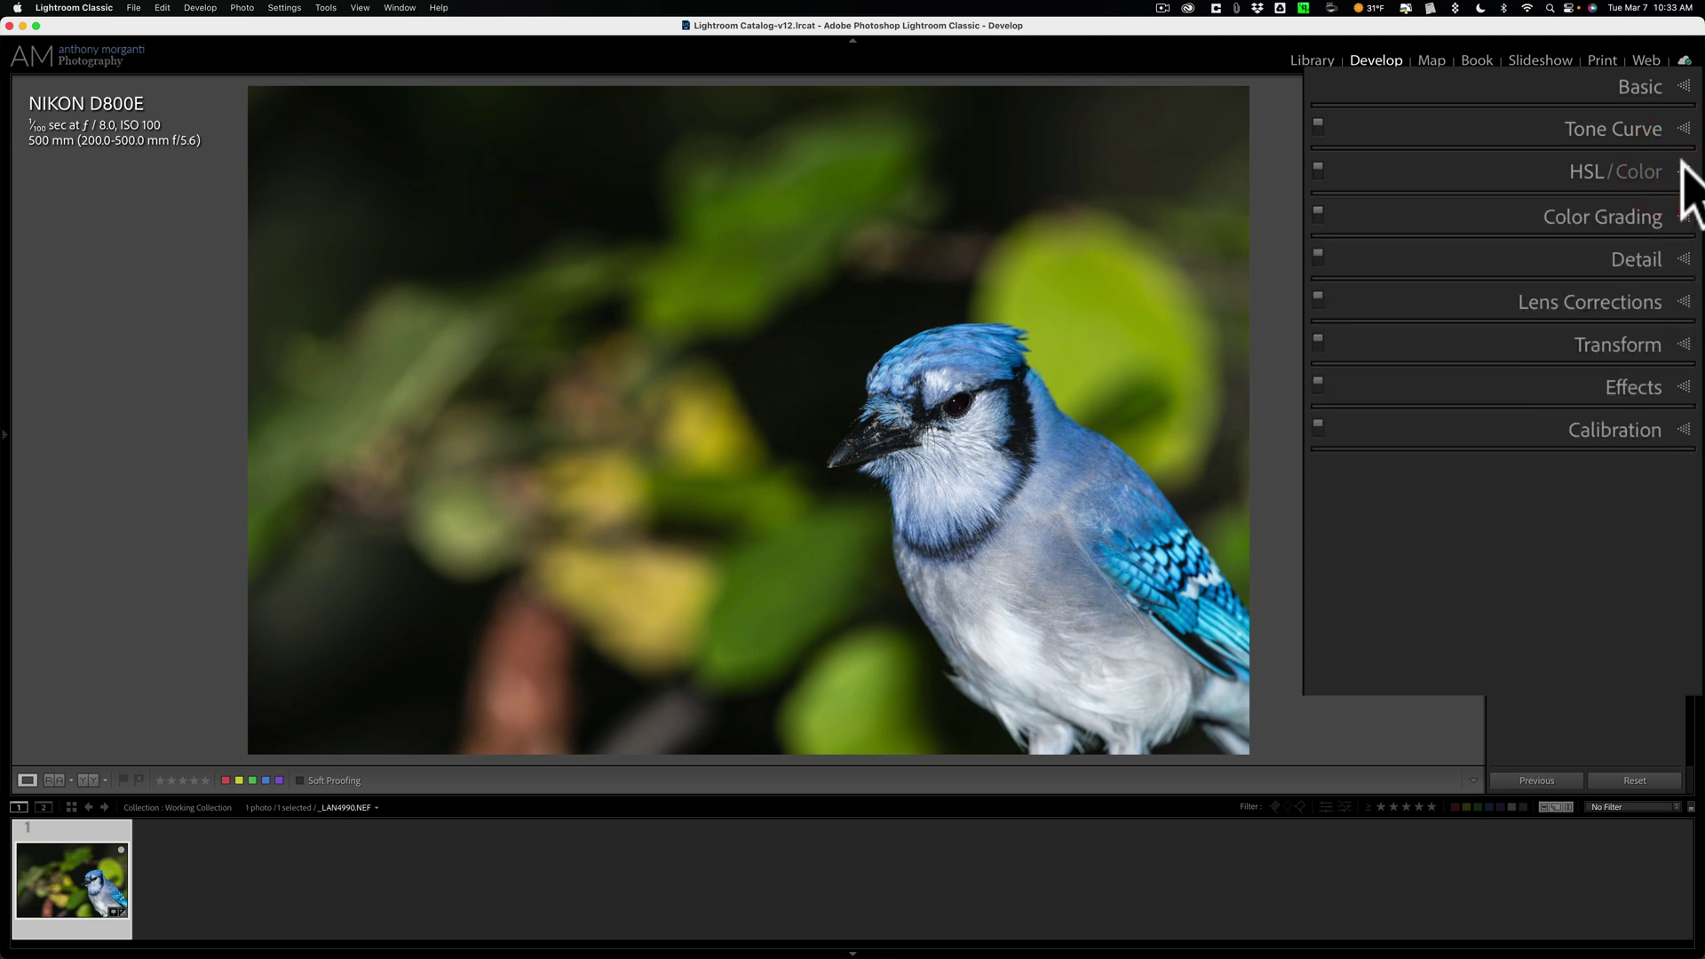
click(1553, 171)
click(1357, 222)
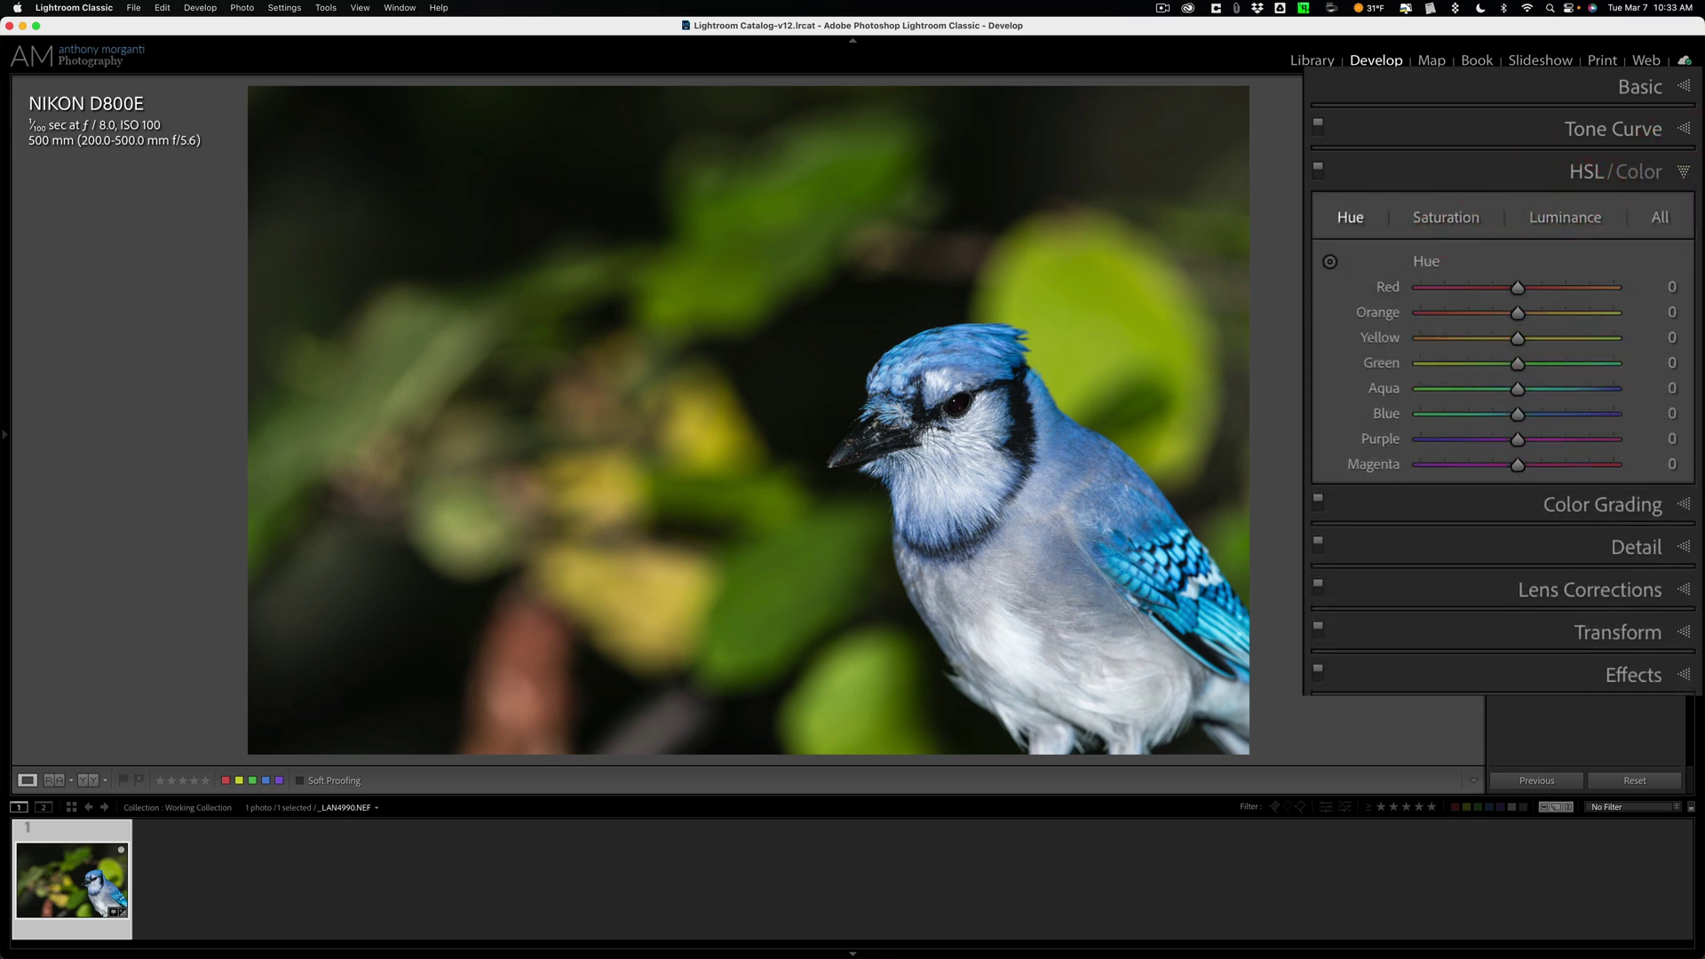
click(1685, 174)
click(1683, 213)
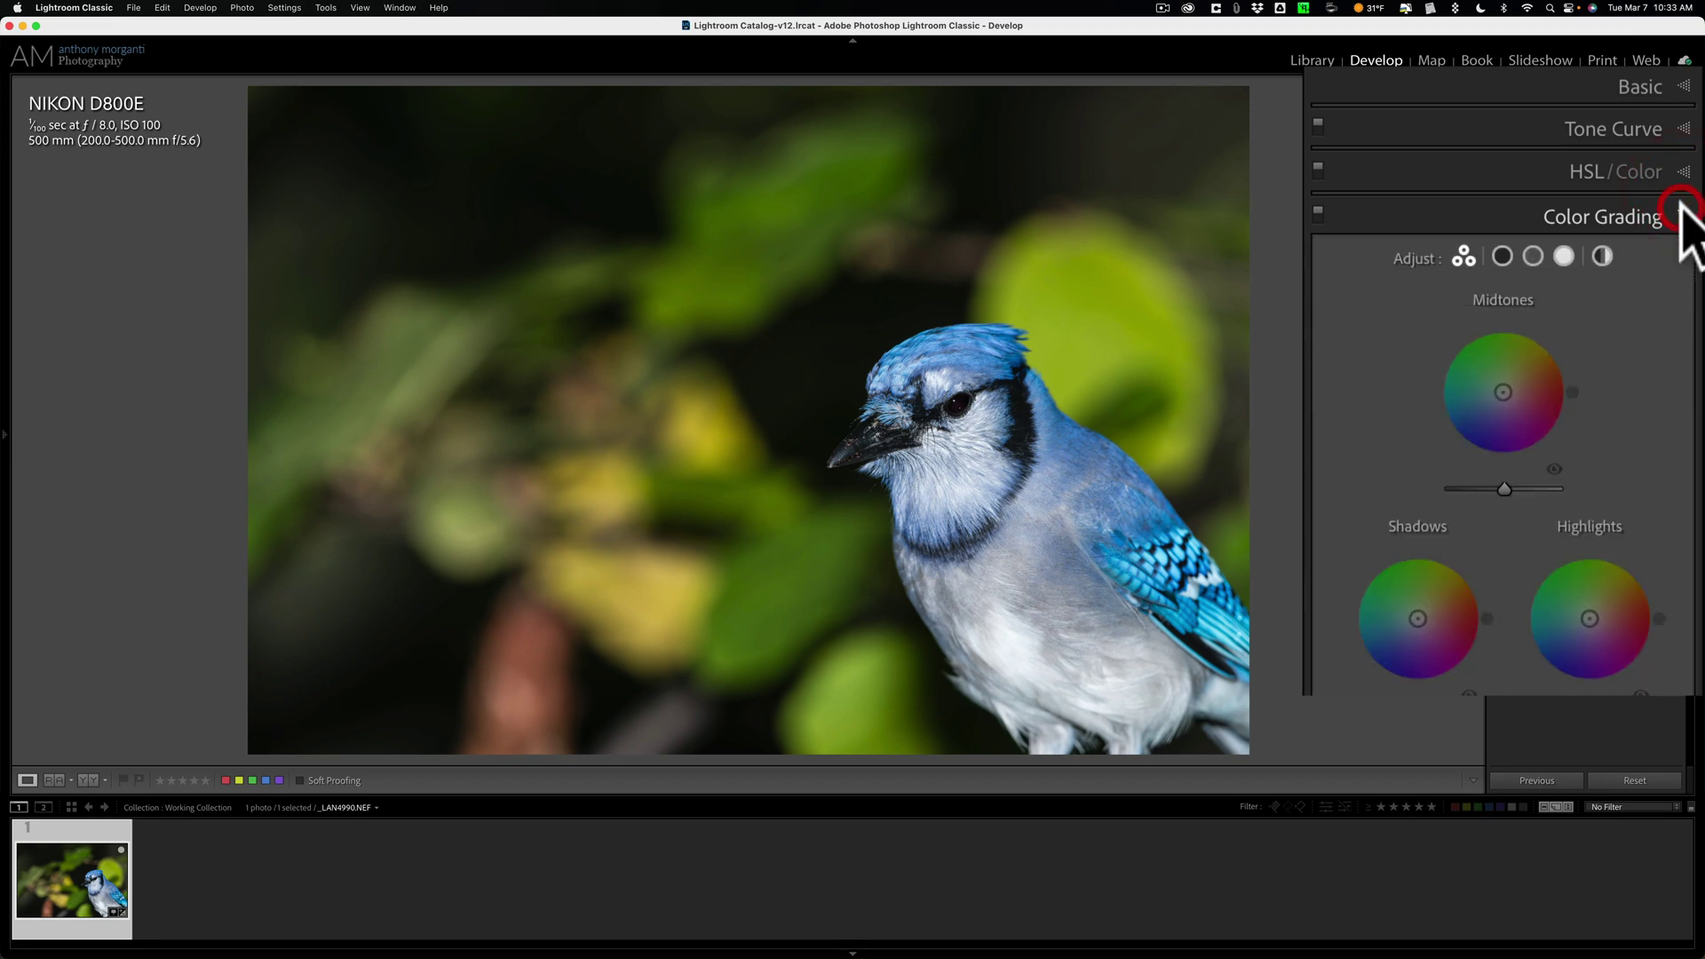
click(1682, 215)
Review the Lens Corrections, Transform, Effects and Calibration settings, and return to the Basic adjustments
click(1683, 302)
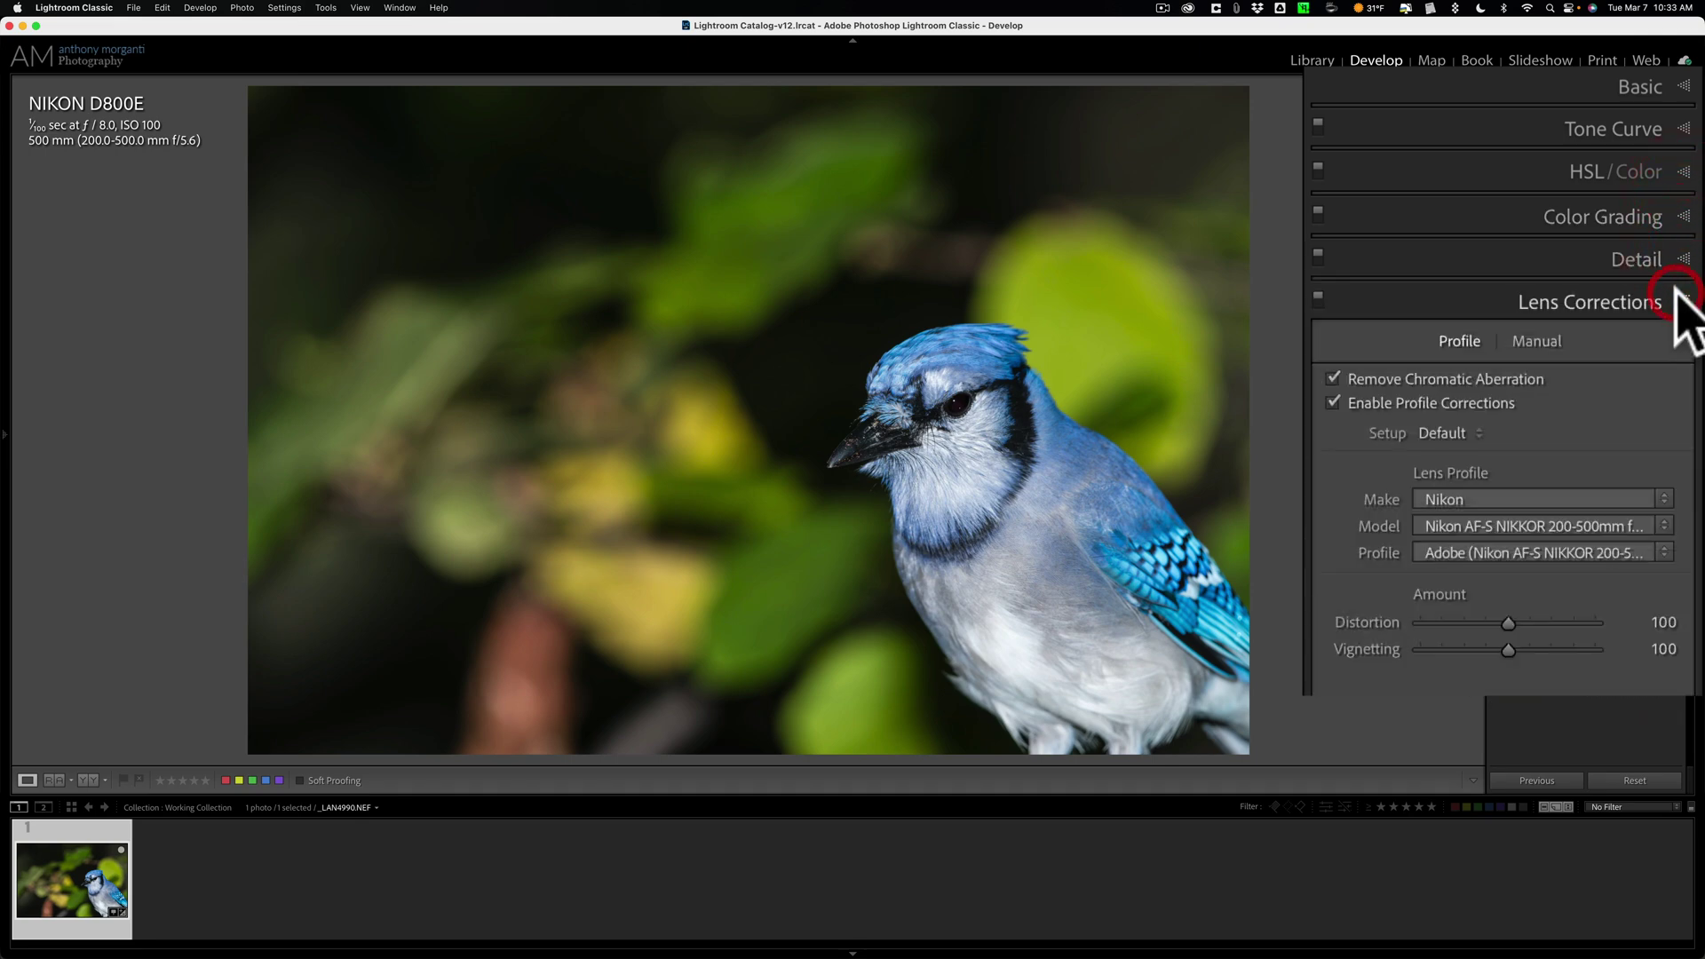
click(1683, 302)
click(1683, 344)
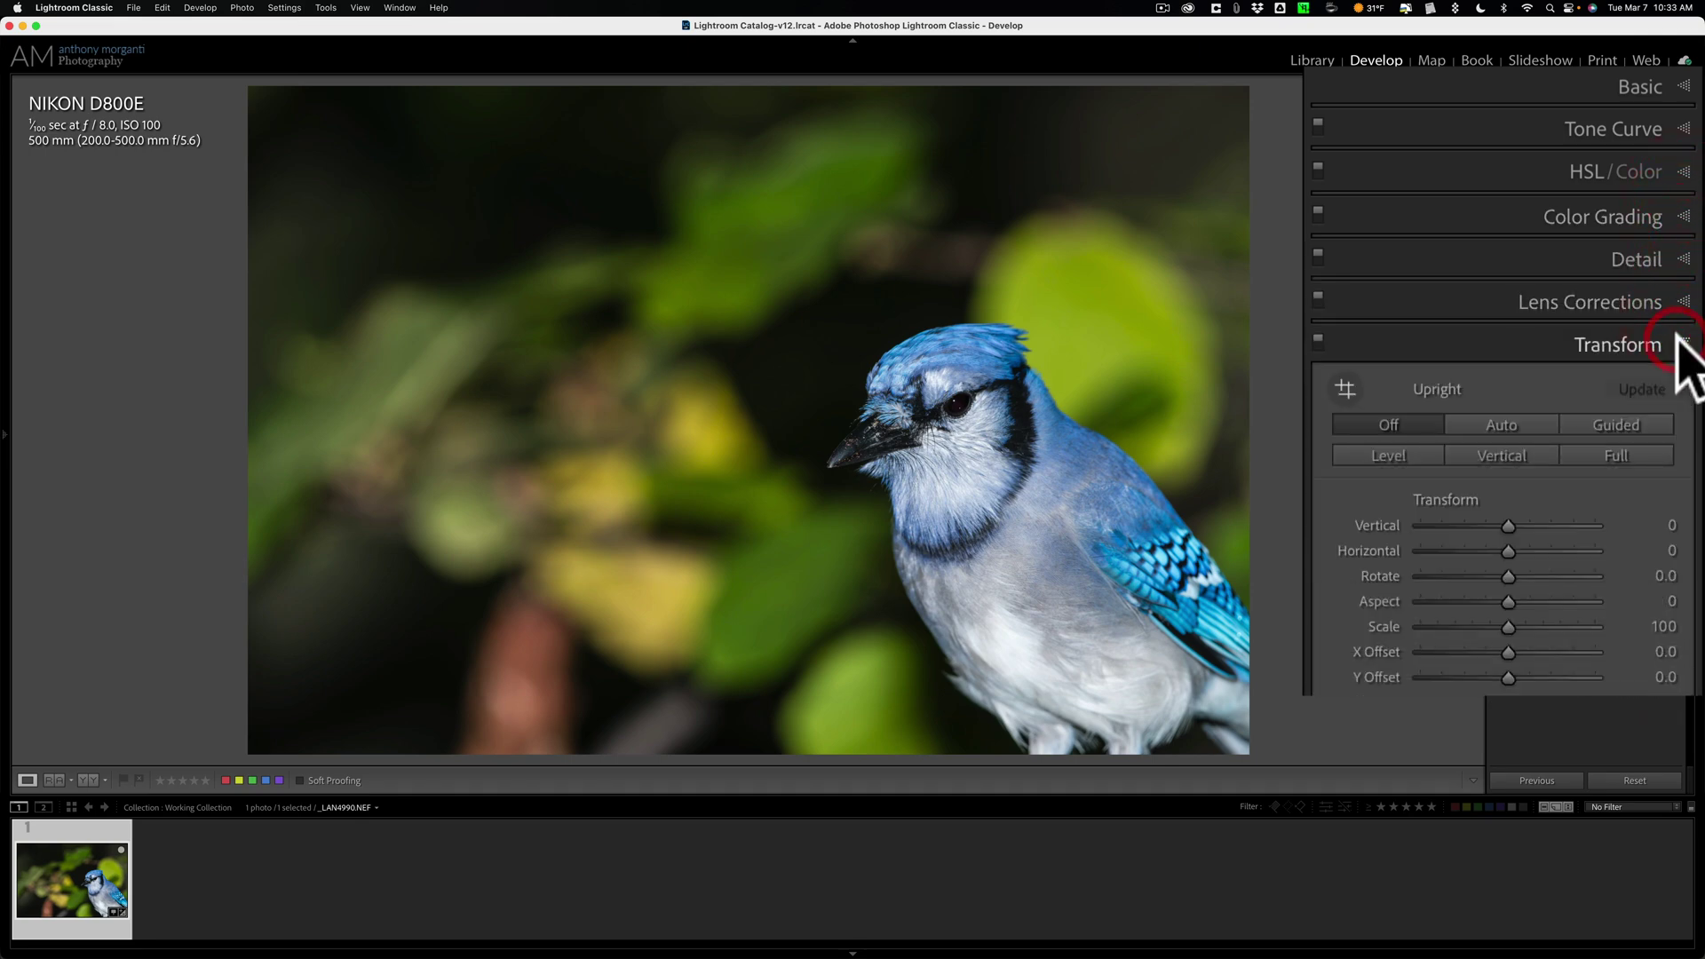
click(1677, 341)
click(1681, 384)
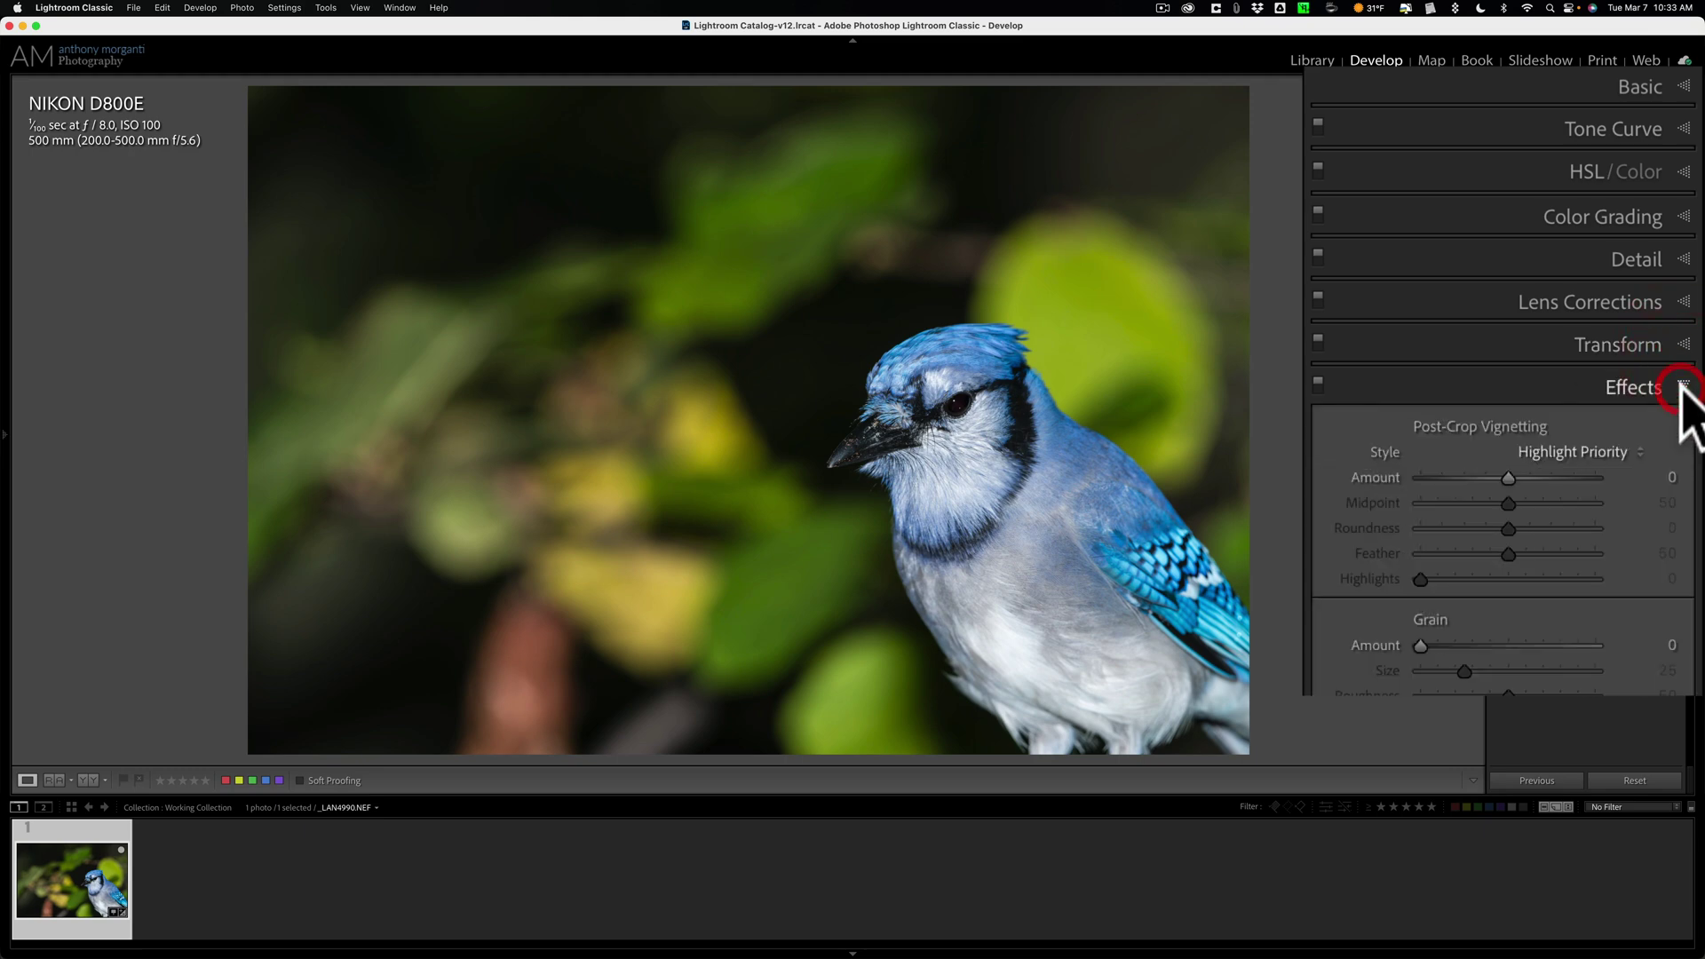
click(1683, 388)
click(1683, 430)
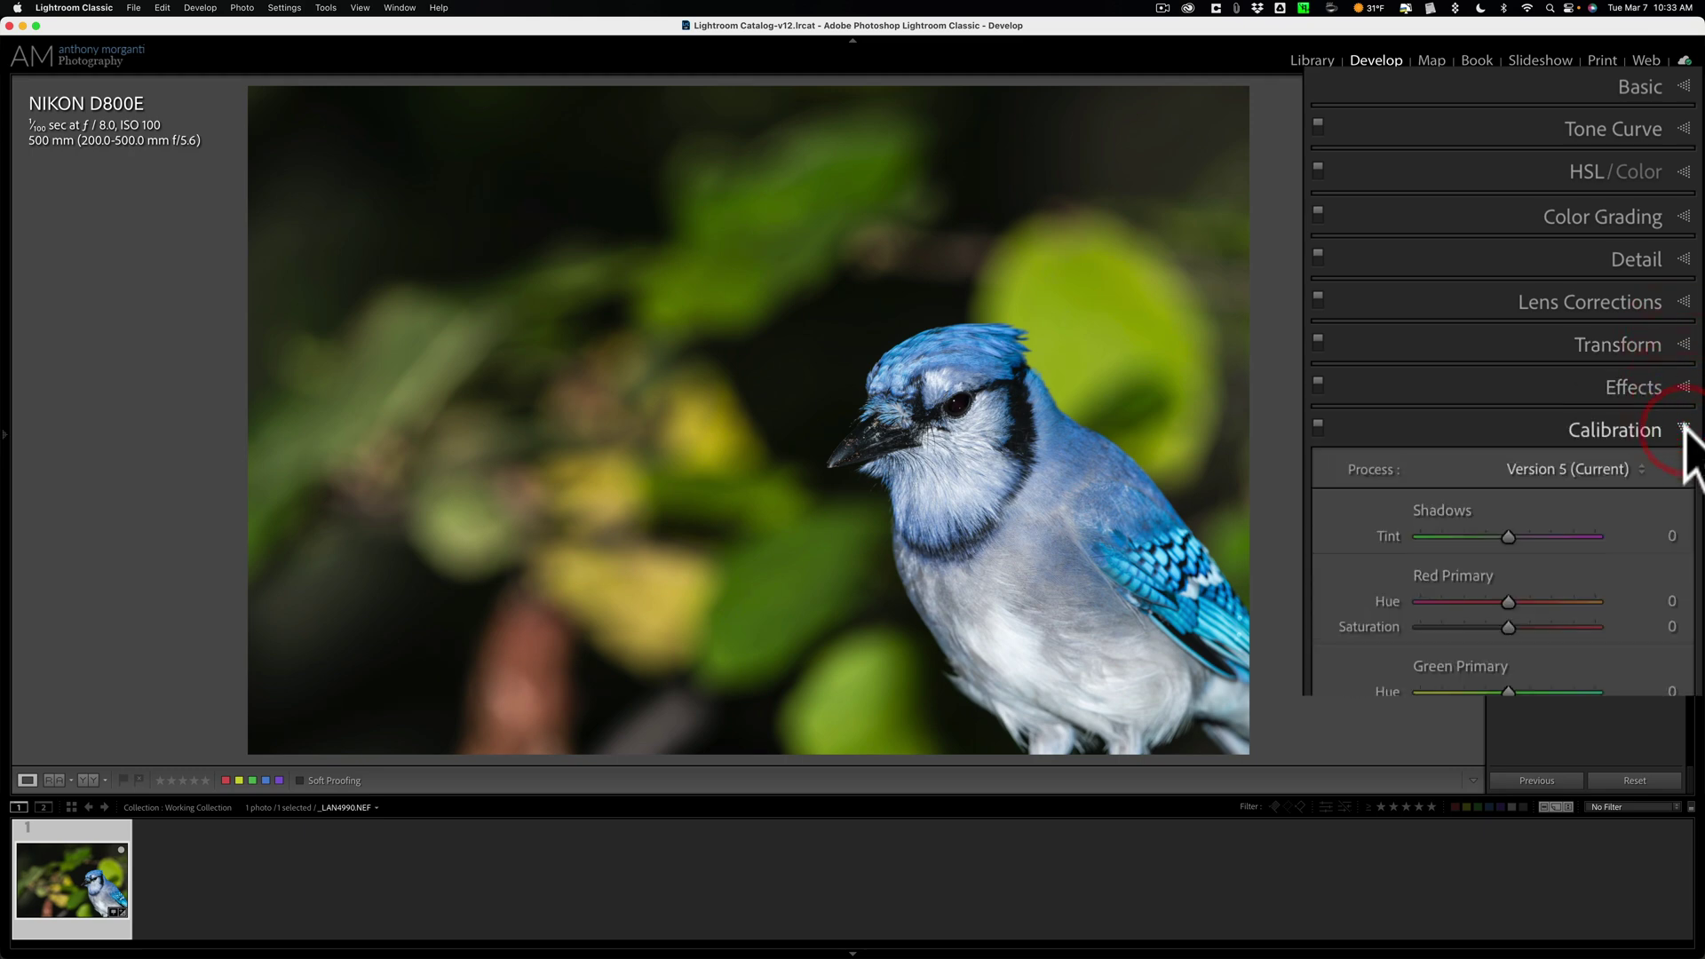
click(1682, 430)
click(1682, 86)
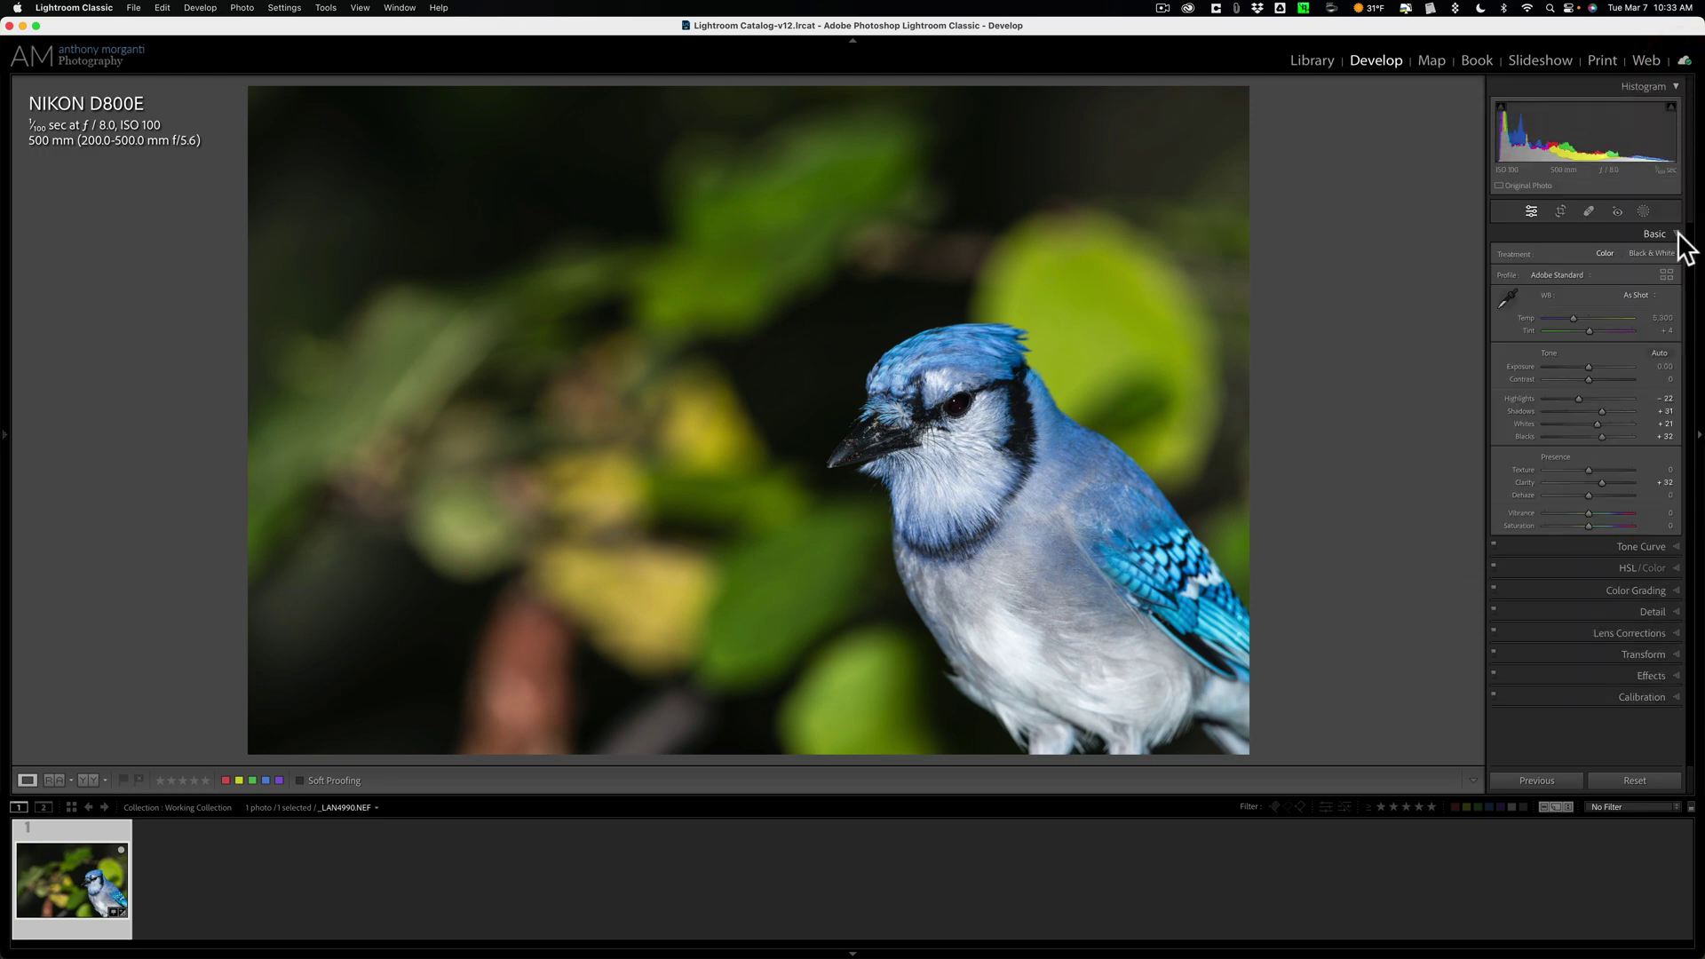
Crop the photo to a 1 x 1 square of about 2374 pixels around the blue jay's head and display its file name and dimensions
click(1559, 212)
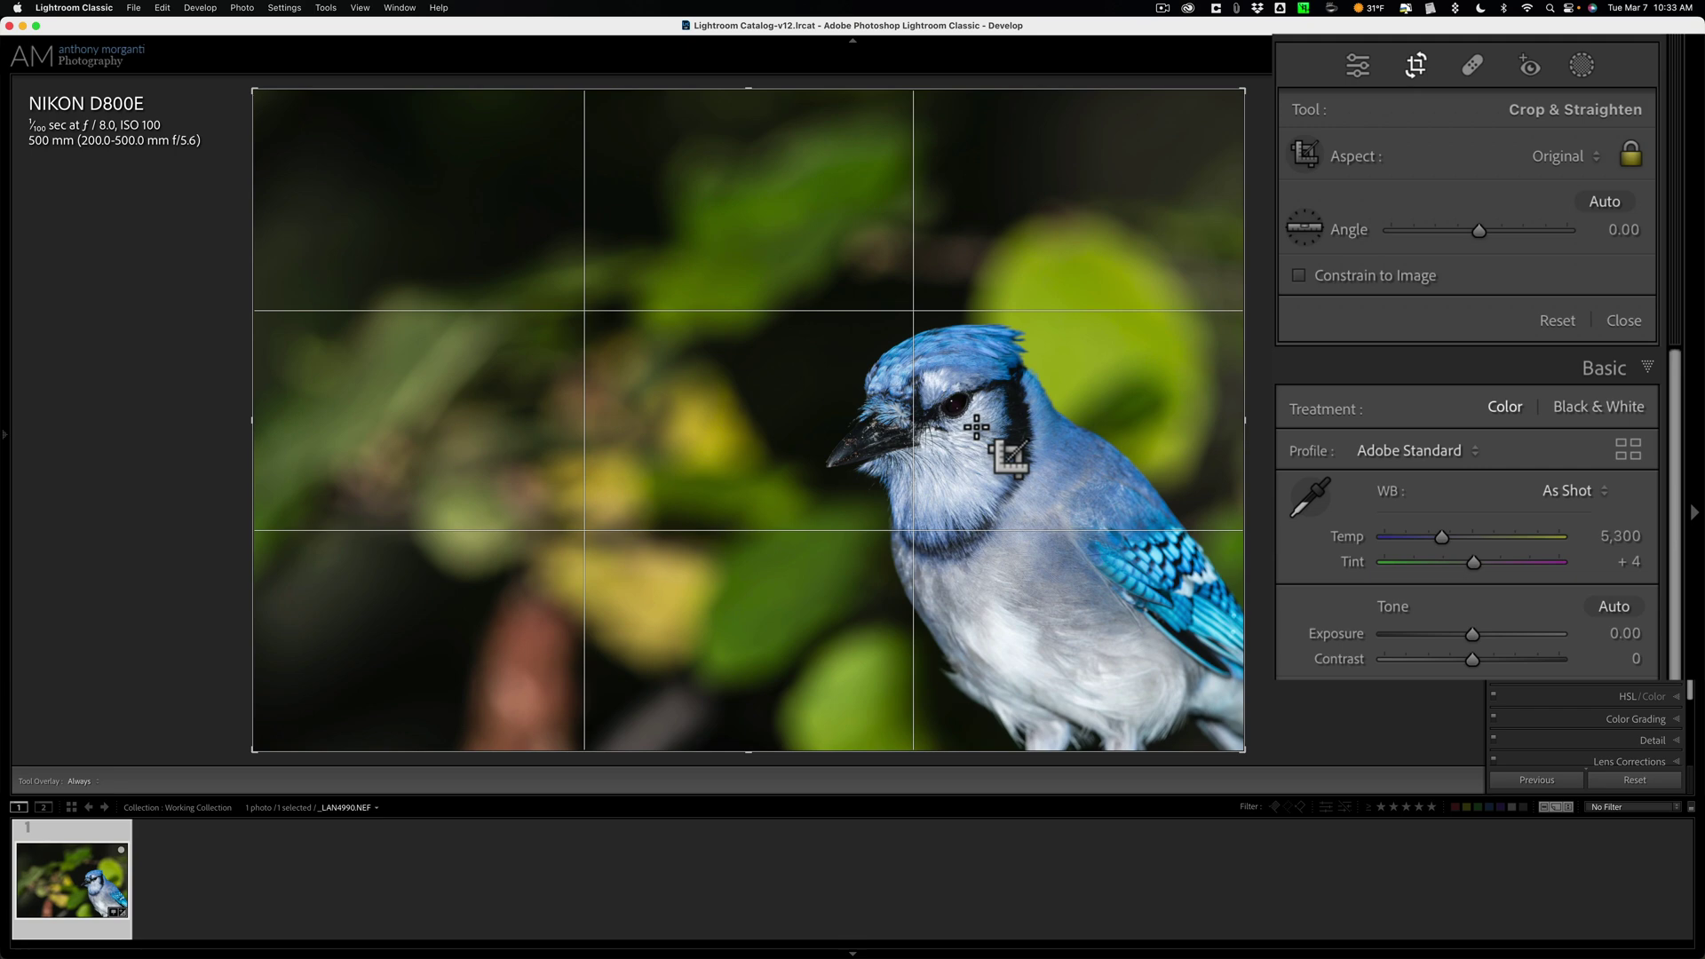
click(1573, 162)
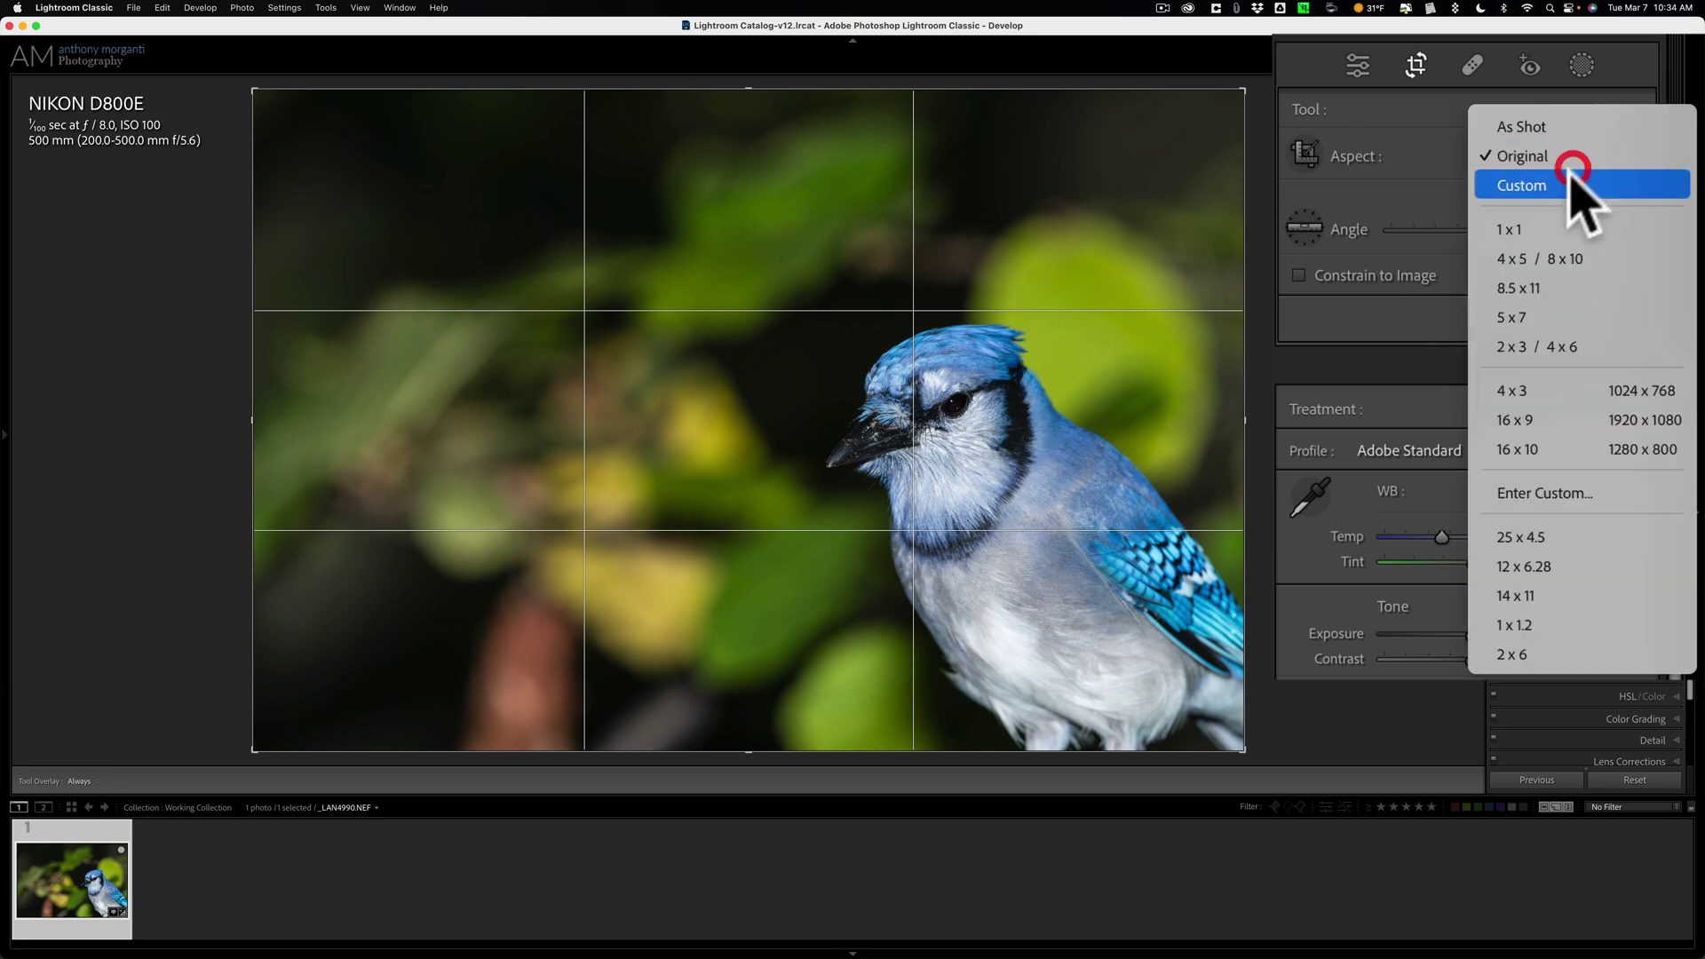
click(1560, 233)
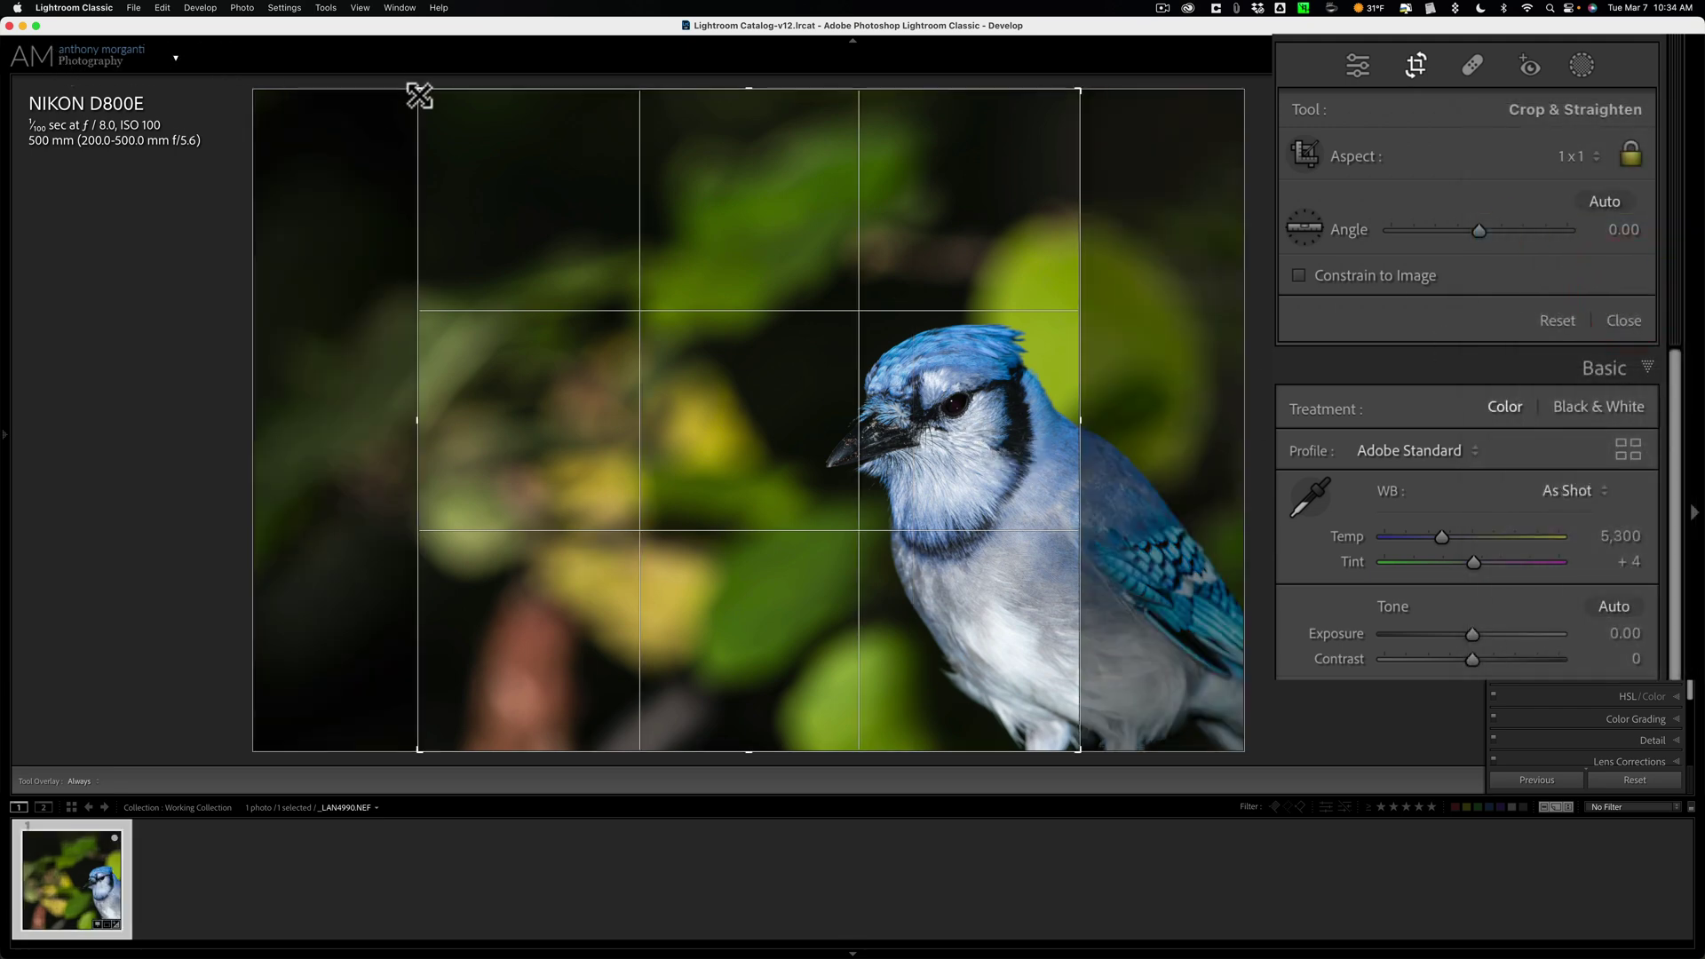
drag(420, 95, 589, 183)
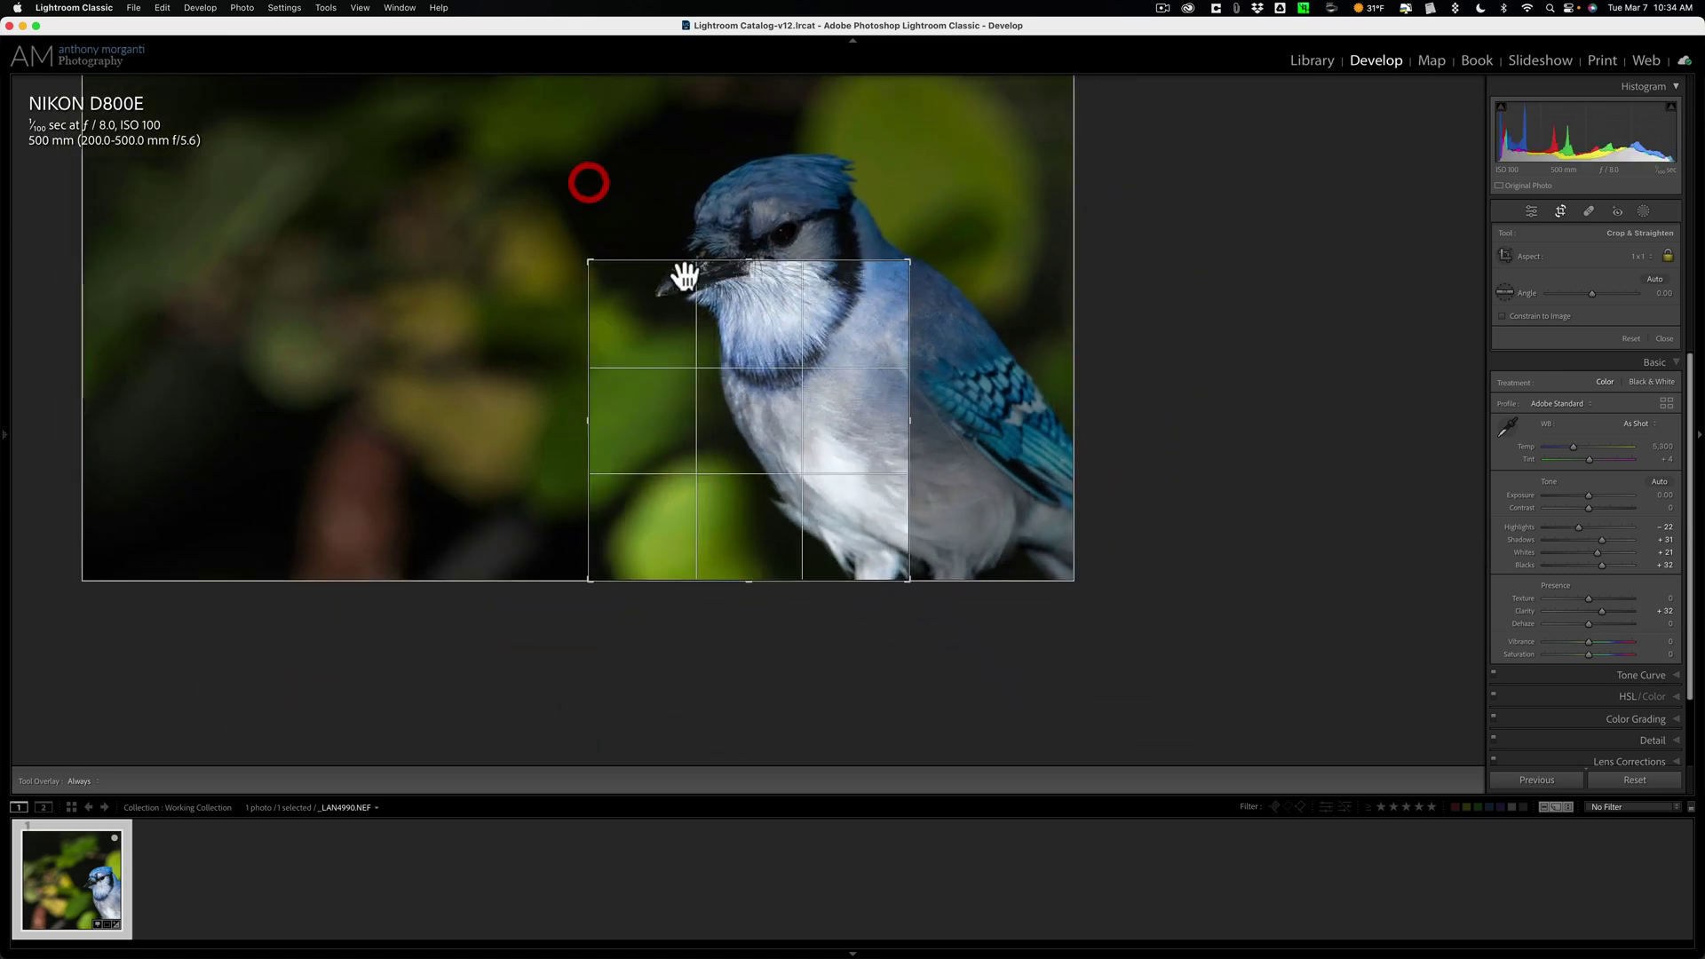
drag(684, 275, 687, 416)
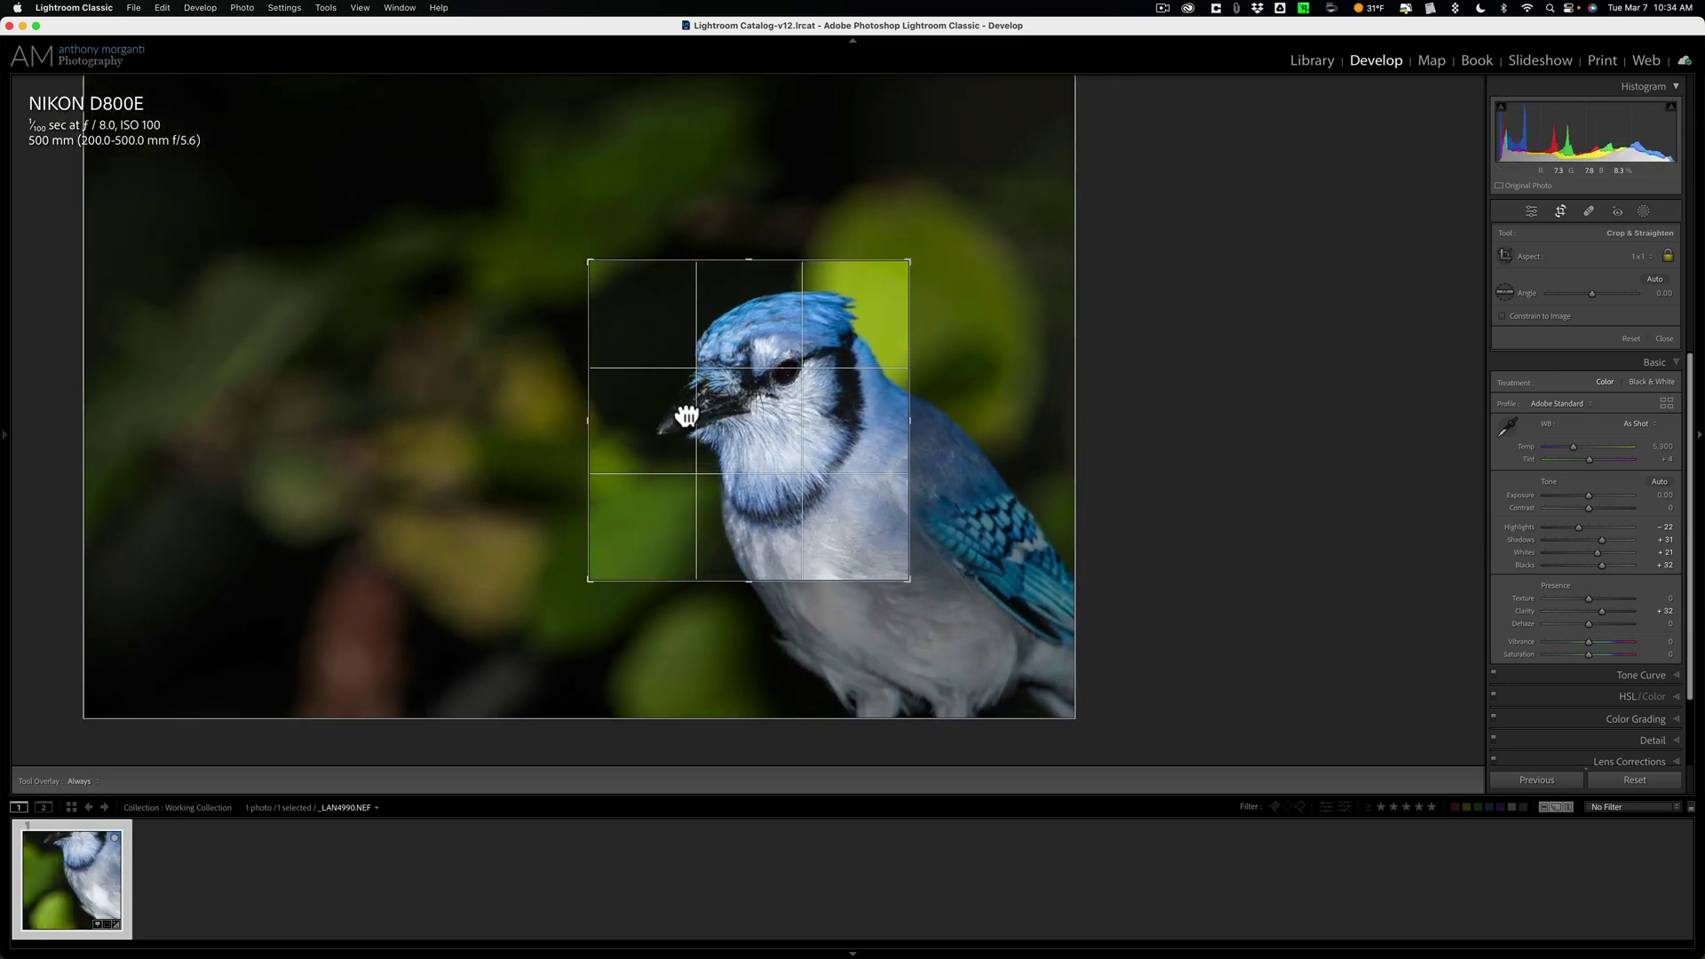
click(1561, 212)
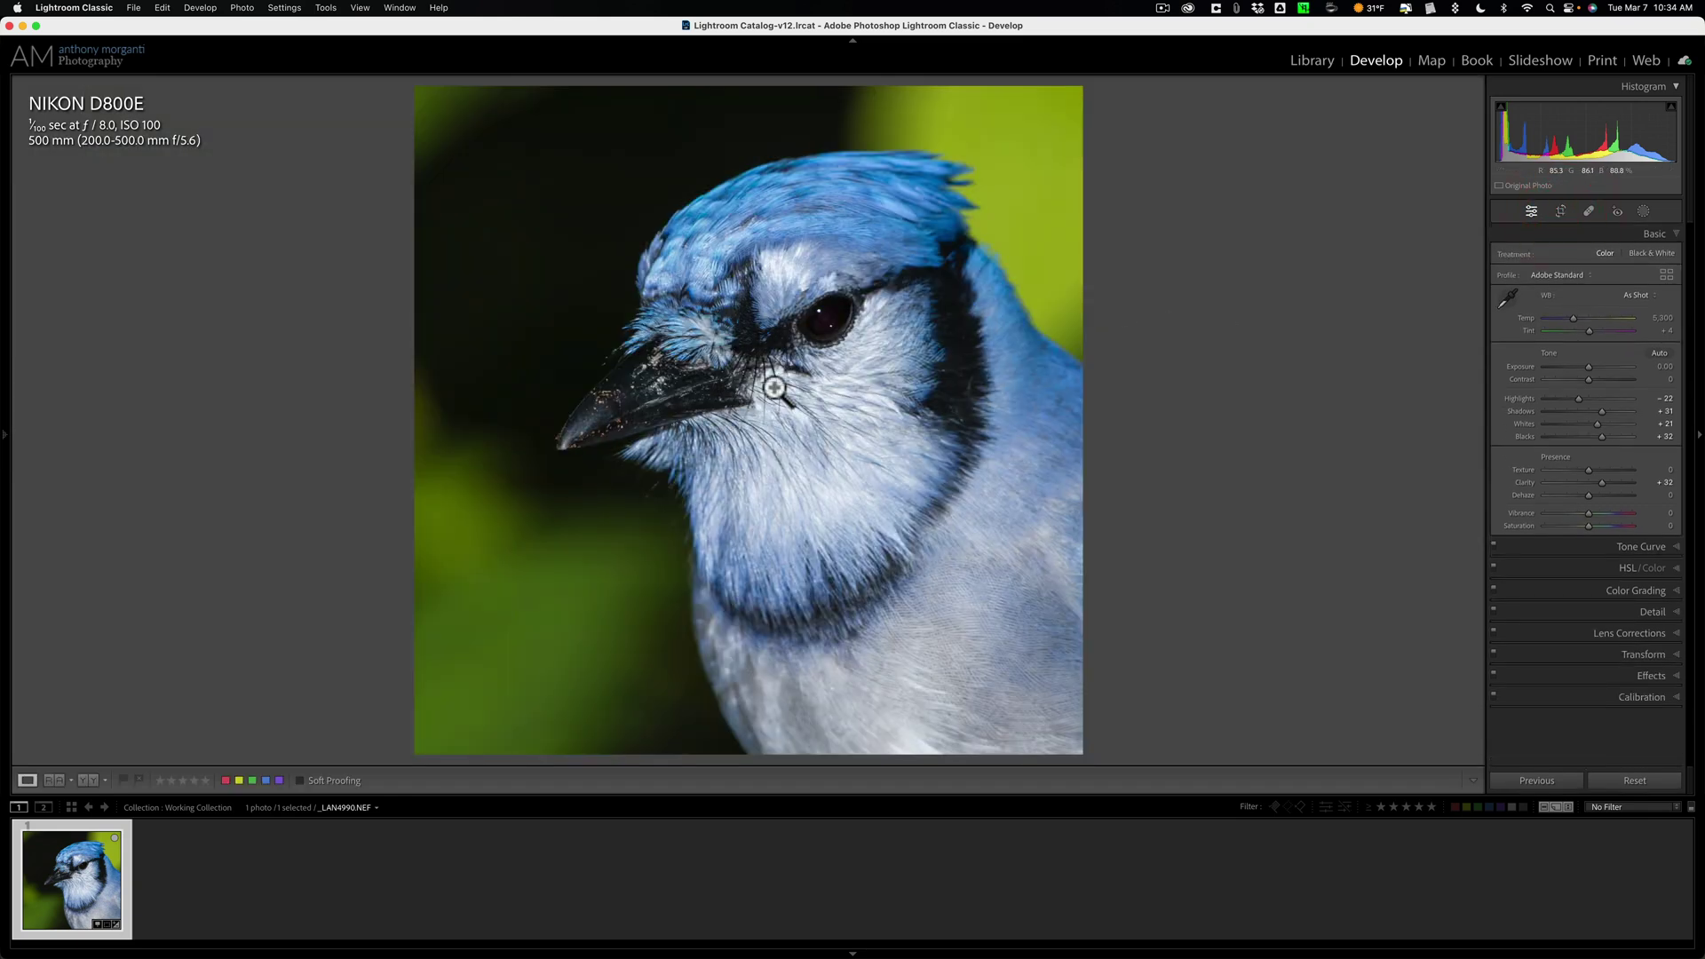
key(i)
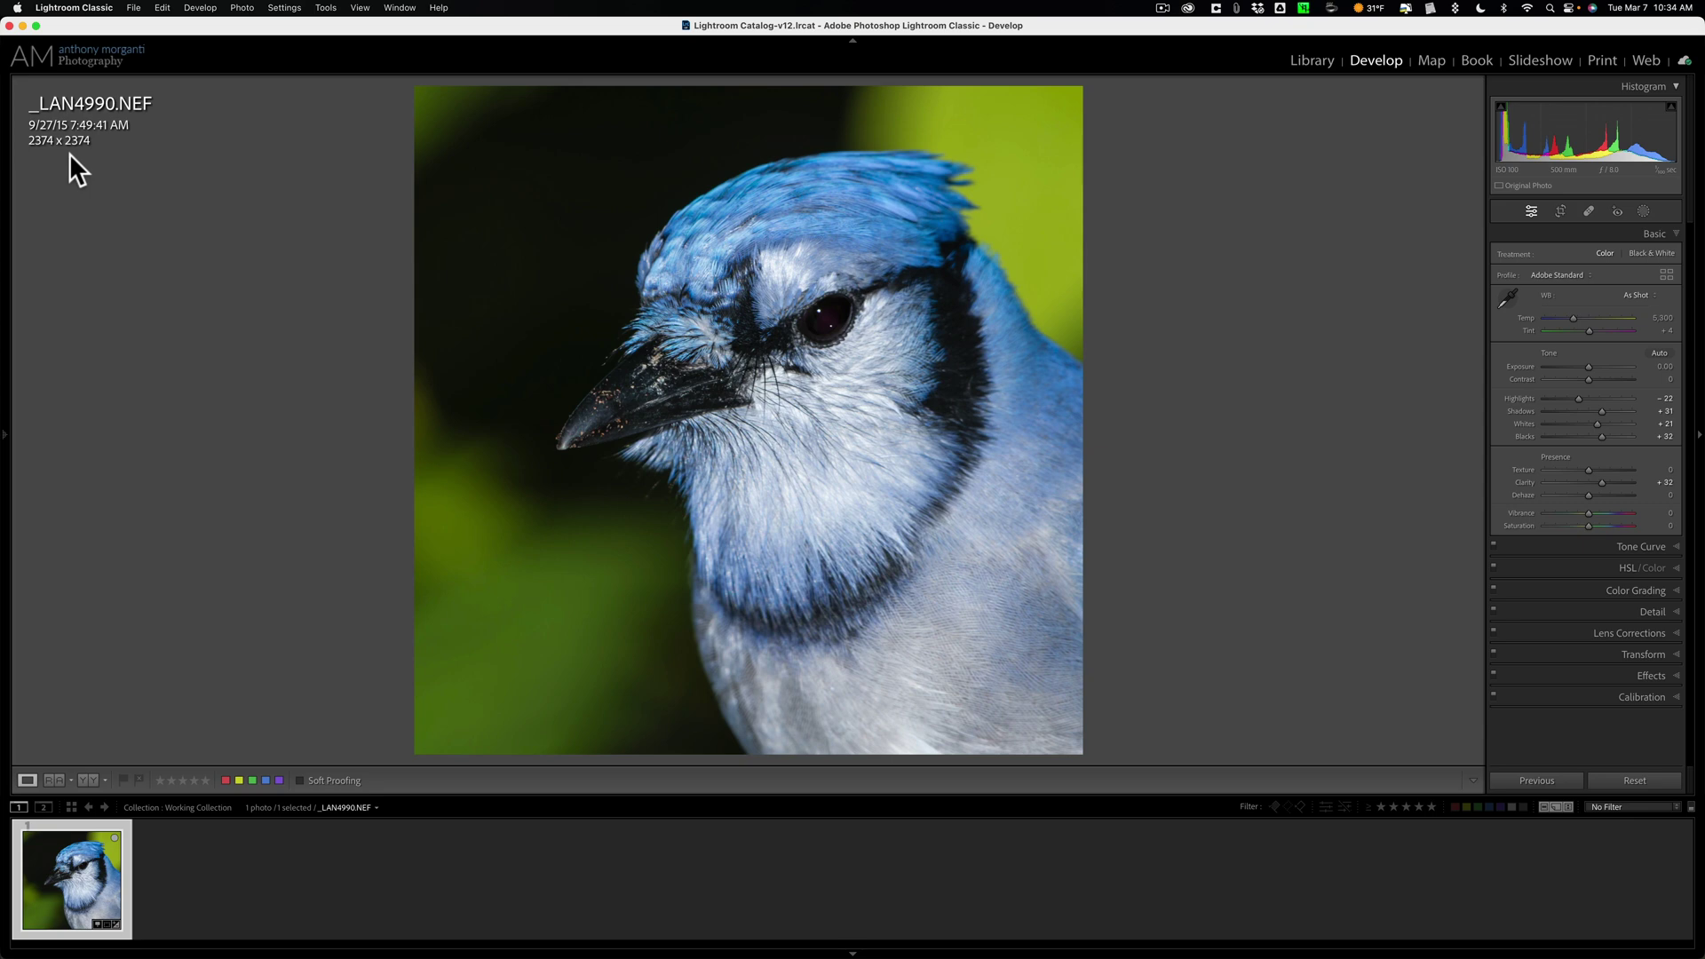
Send a copy with Lightroom adjustments to Topaz Gigapixel AI as an uncompressed 16-bit ProPhoto RGB TIFF at 300 resolution
click(1653, 234)
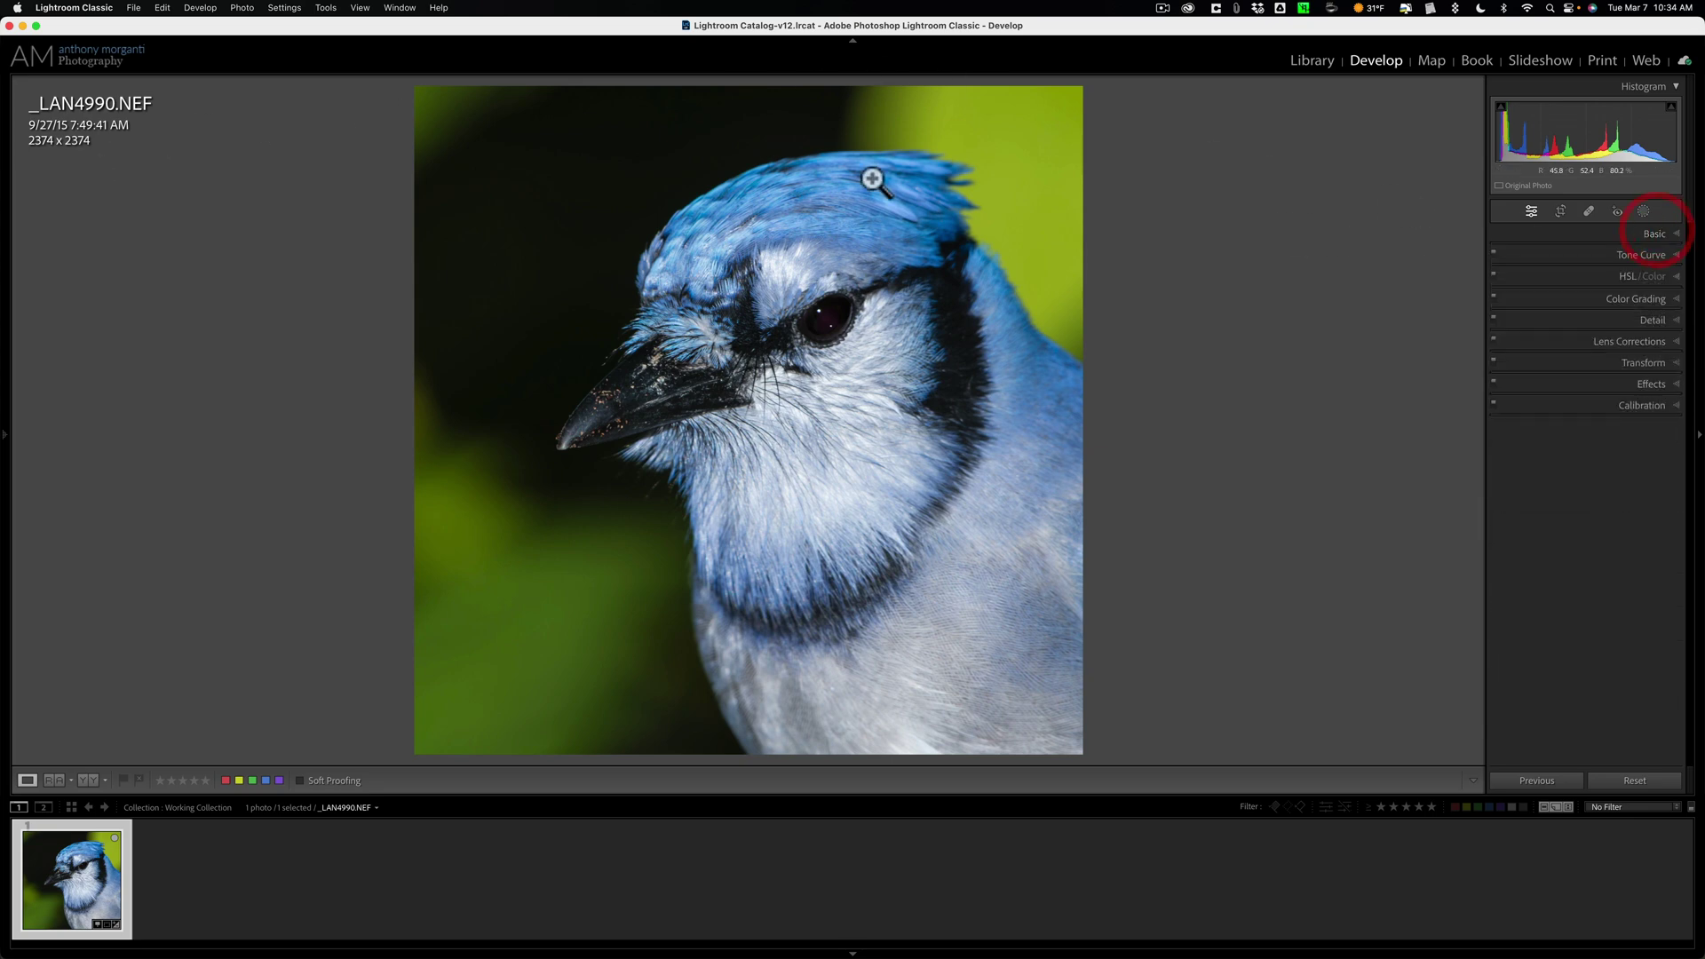
right_click(795, 152)
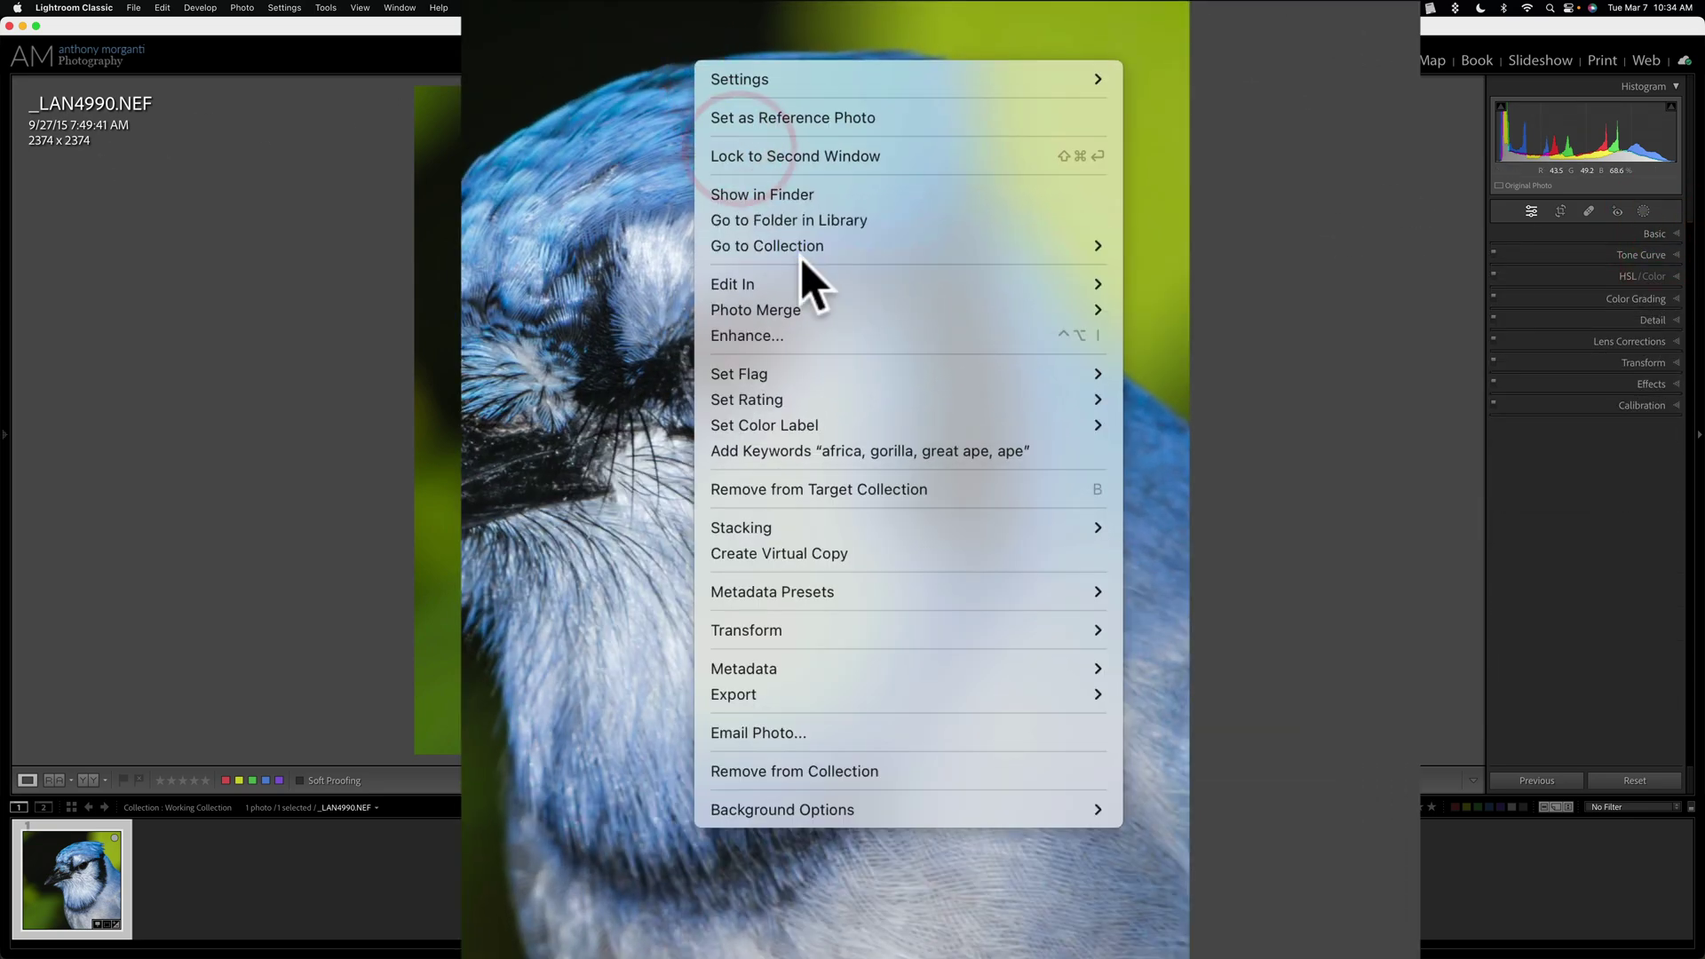
mouse_move(808, 282)
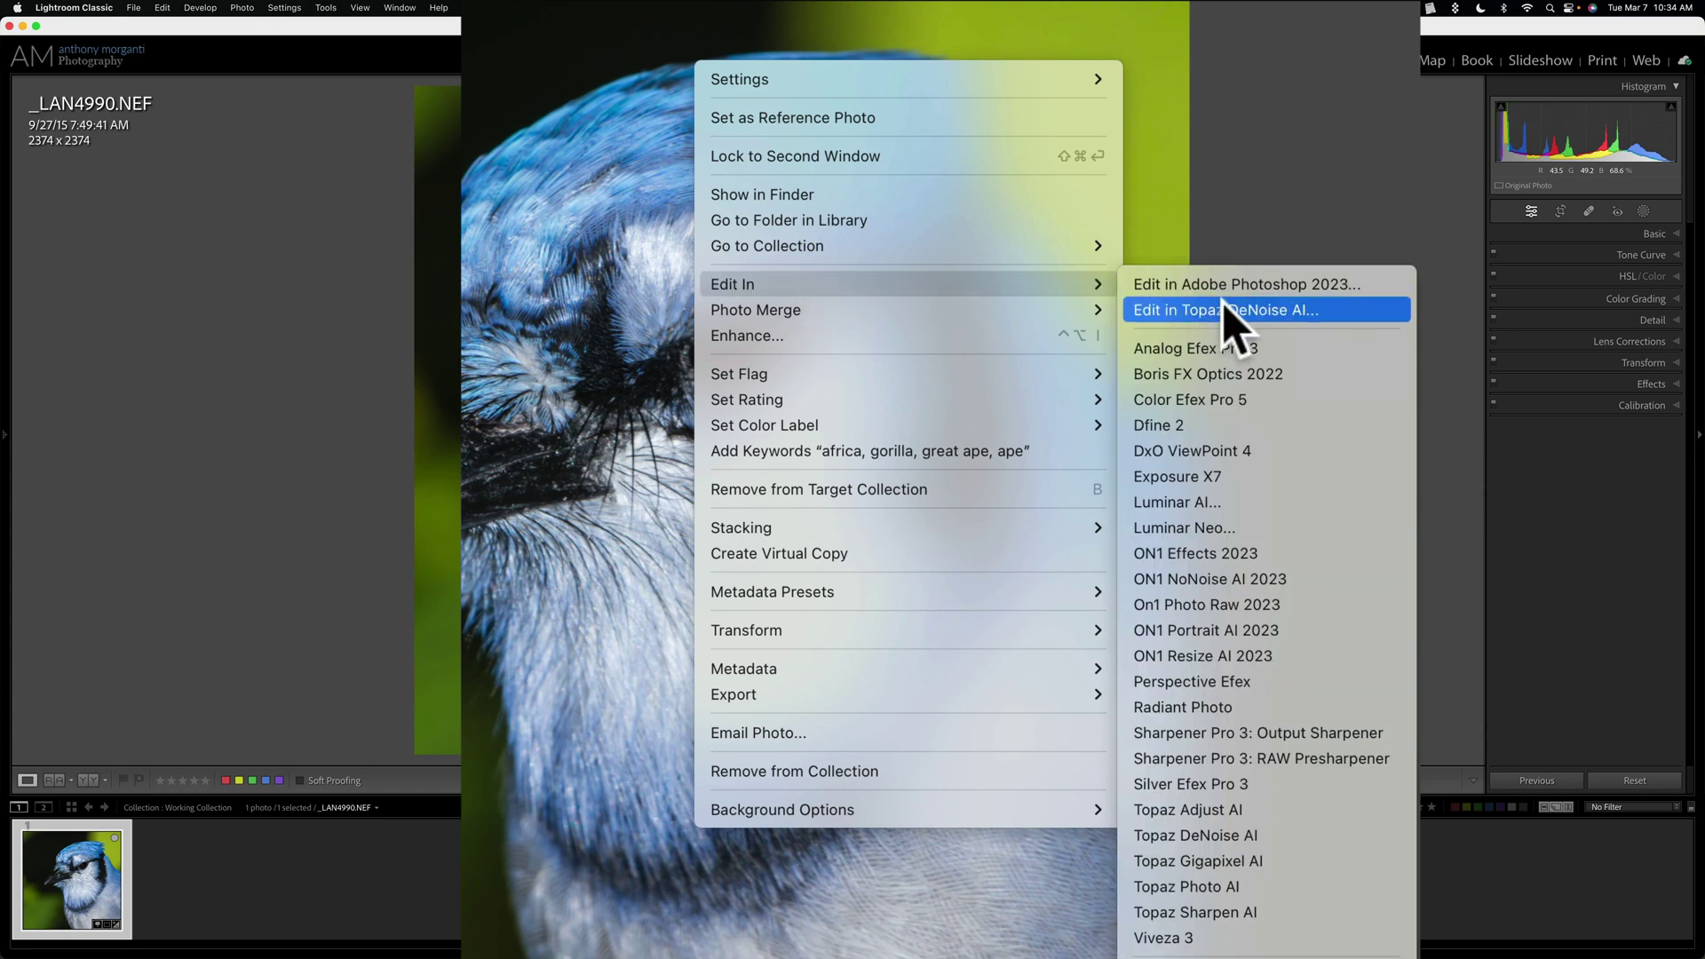
click(1241, 860)
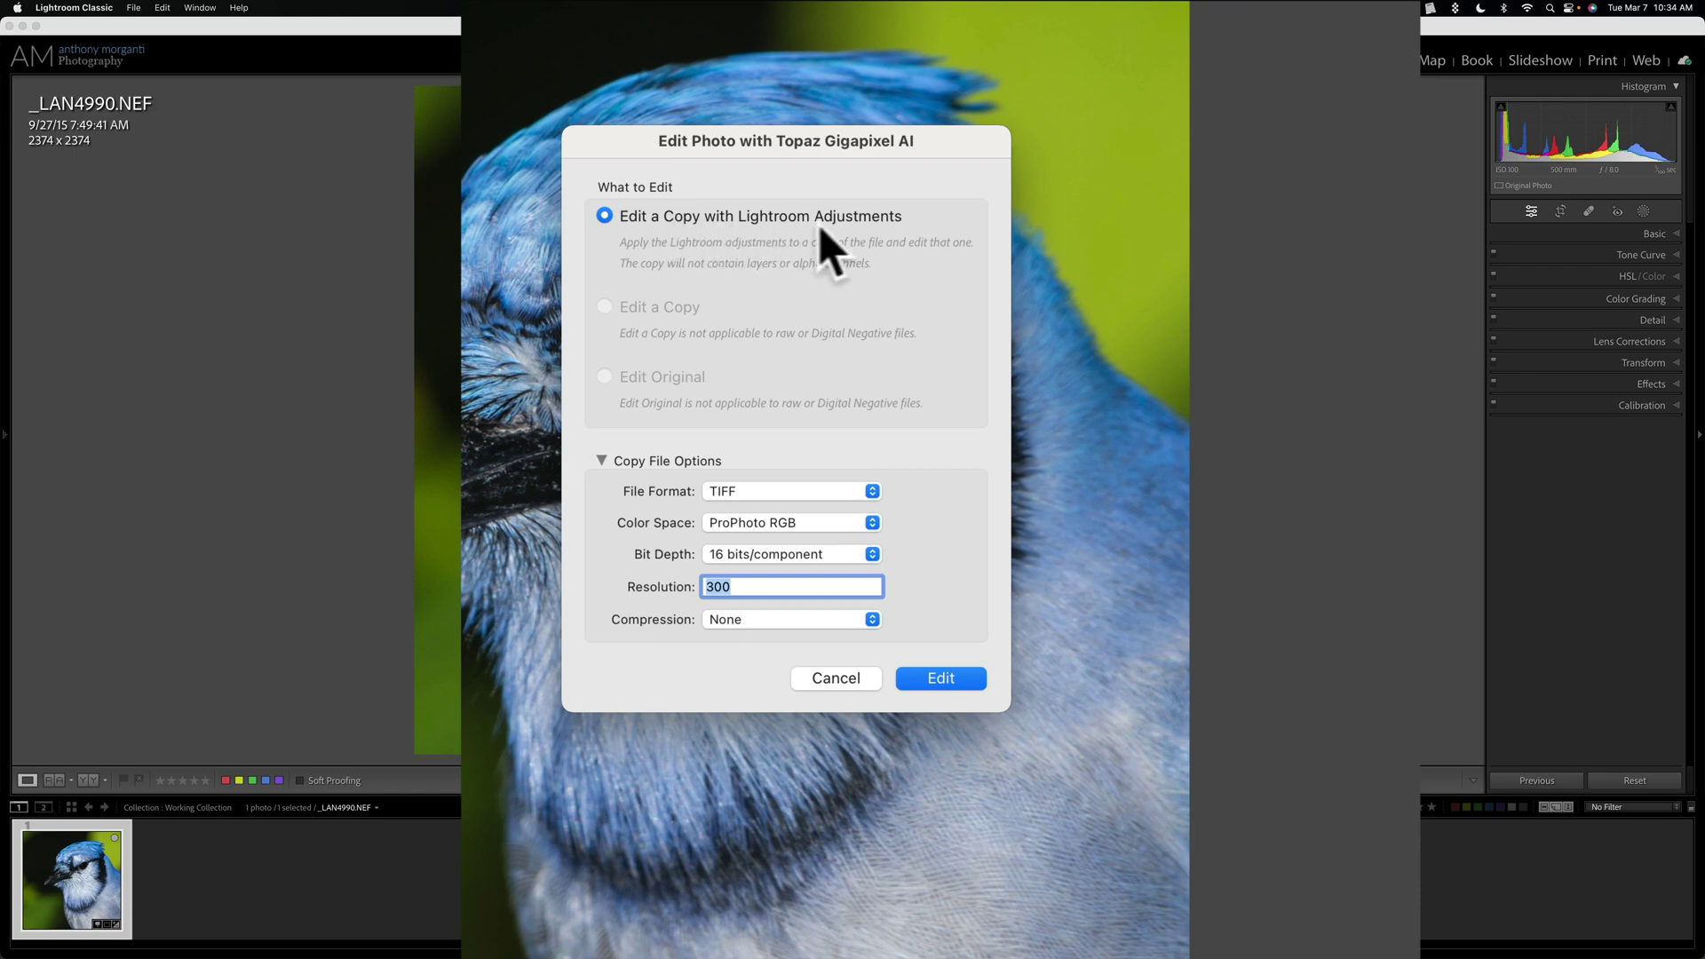
click(941, 680)
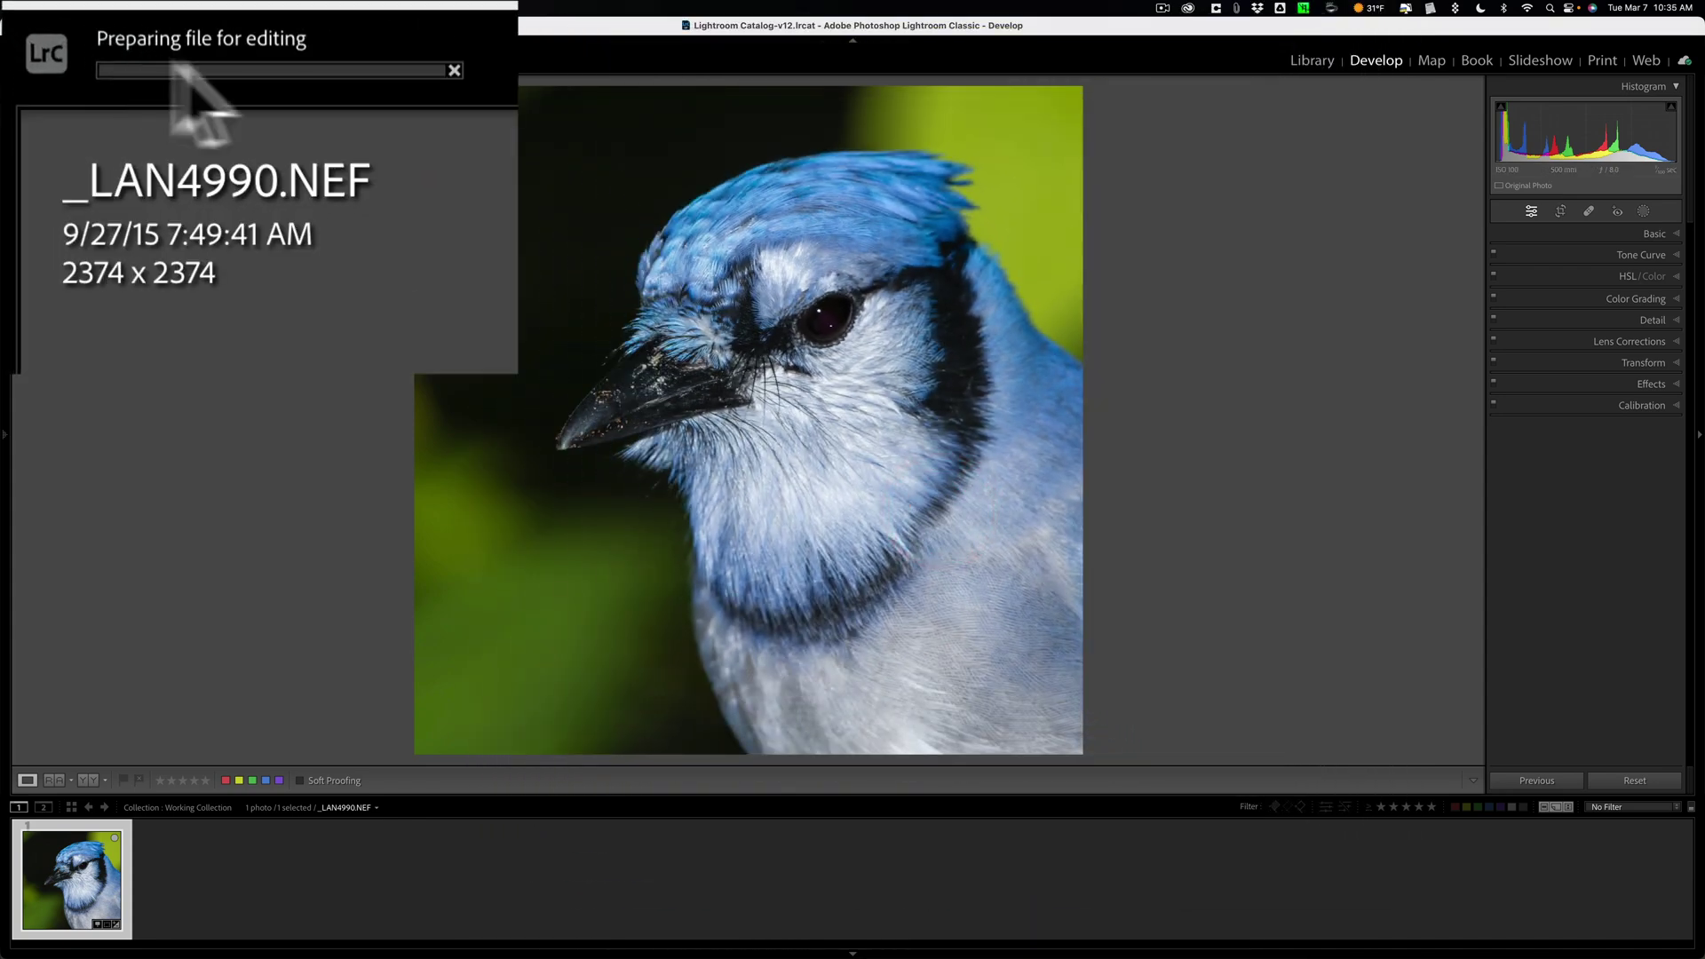
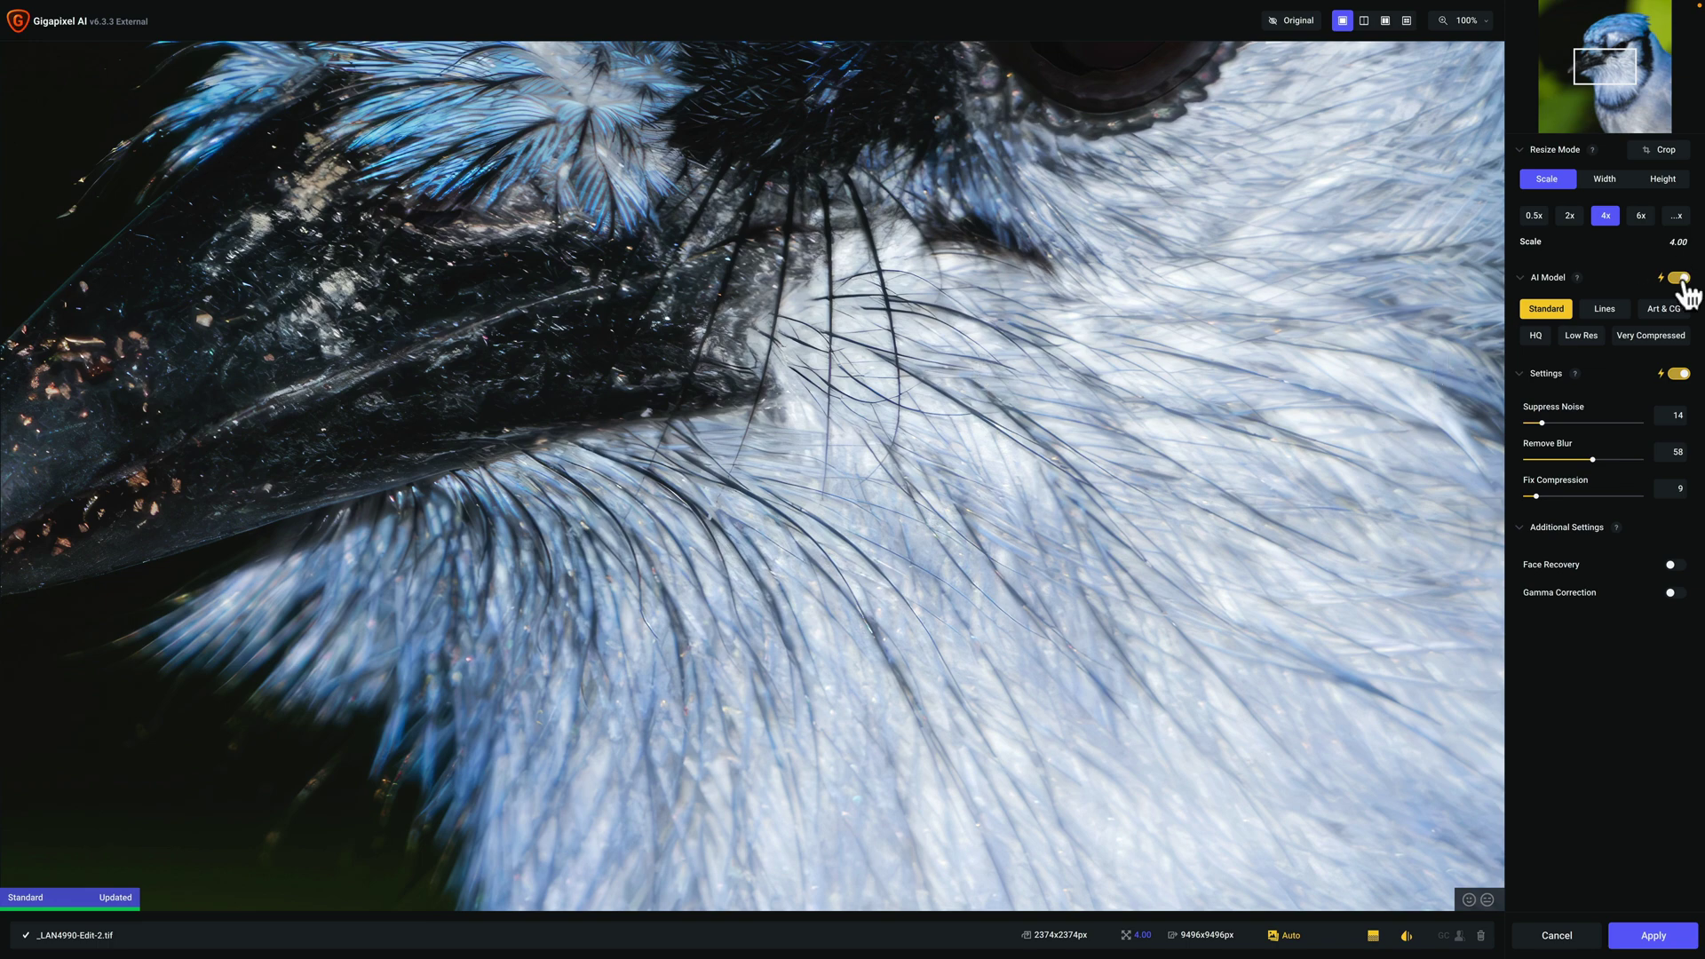
Turn off automatic AI model selection and compare four AI models side by side at 50% zoom
mouse_move(1415, 28)
click(1678, 279)
click(1407, 20)
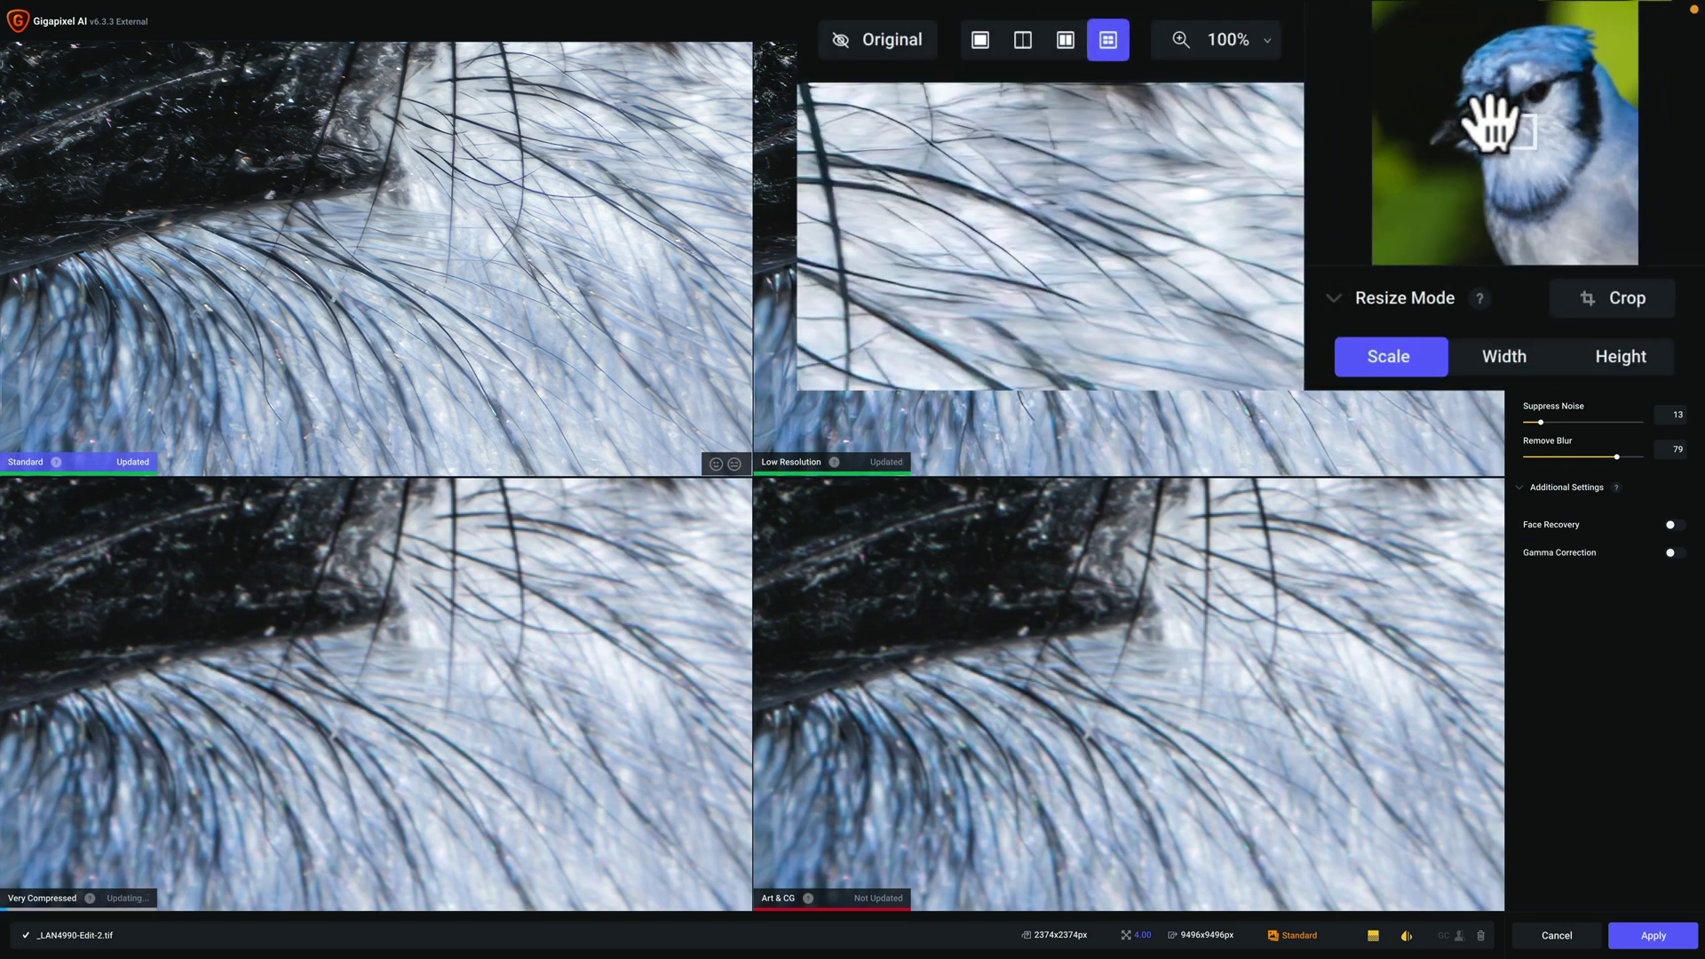
click(1265, 43)
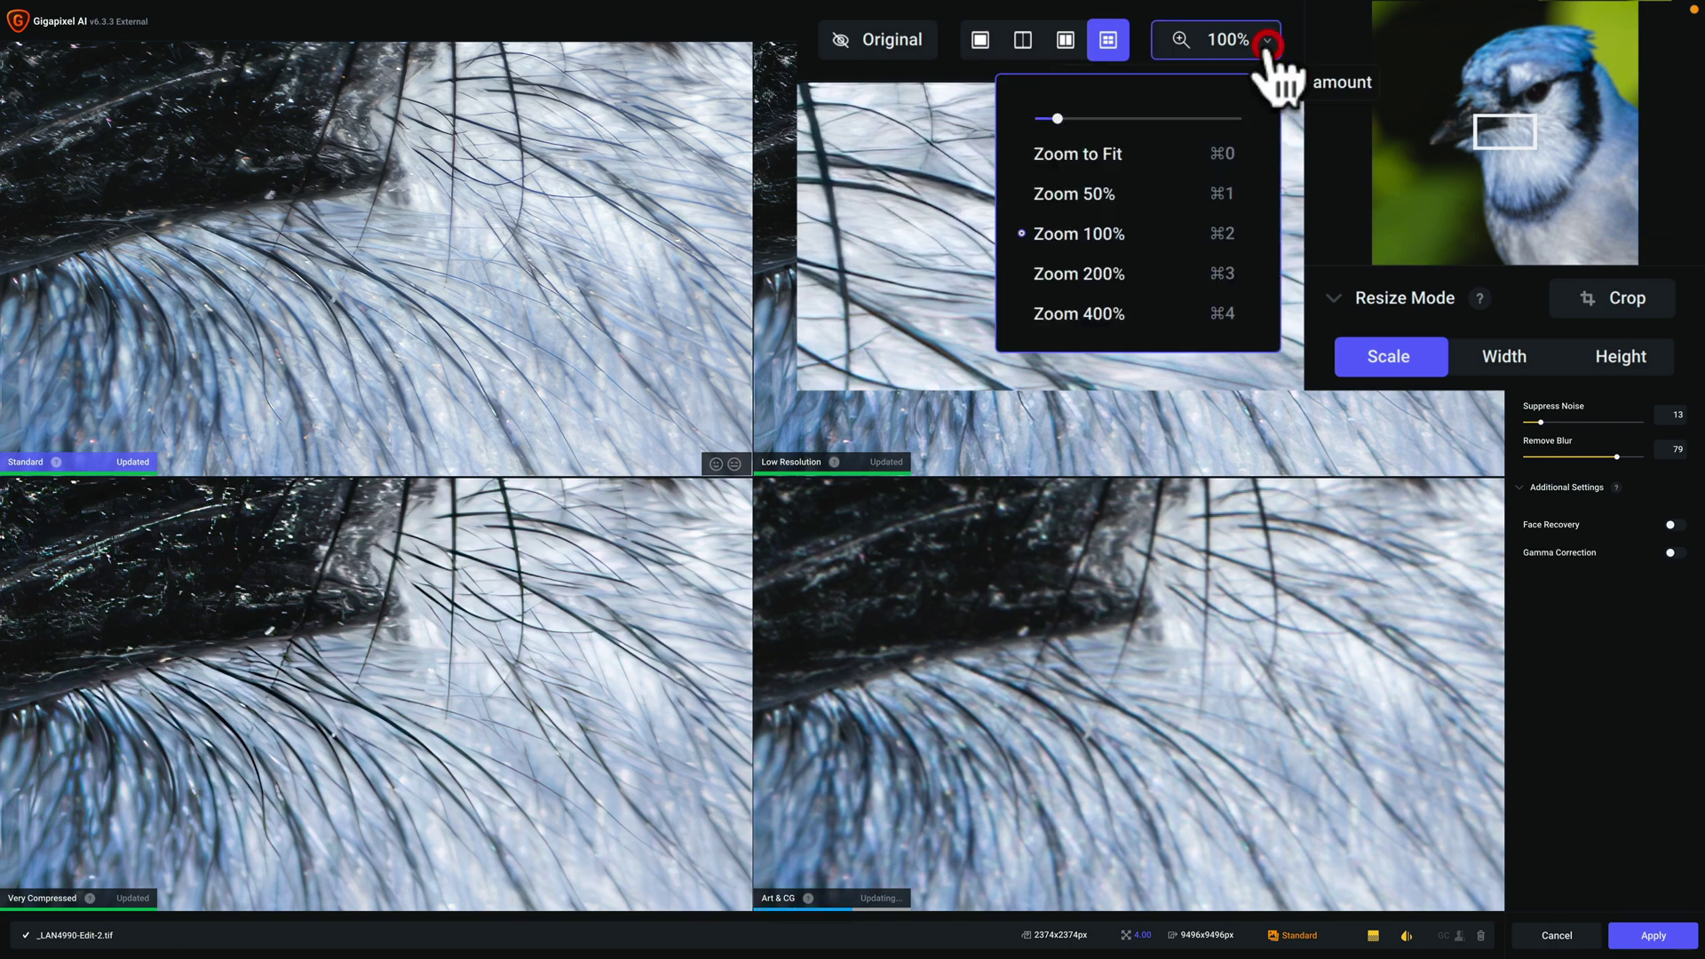
click(1116, 196)
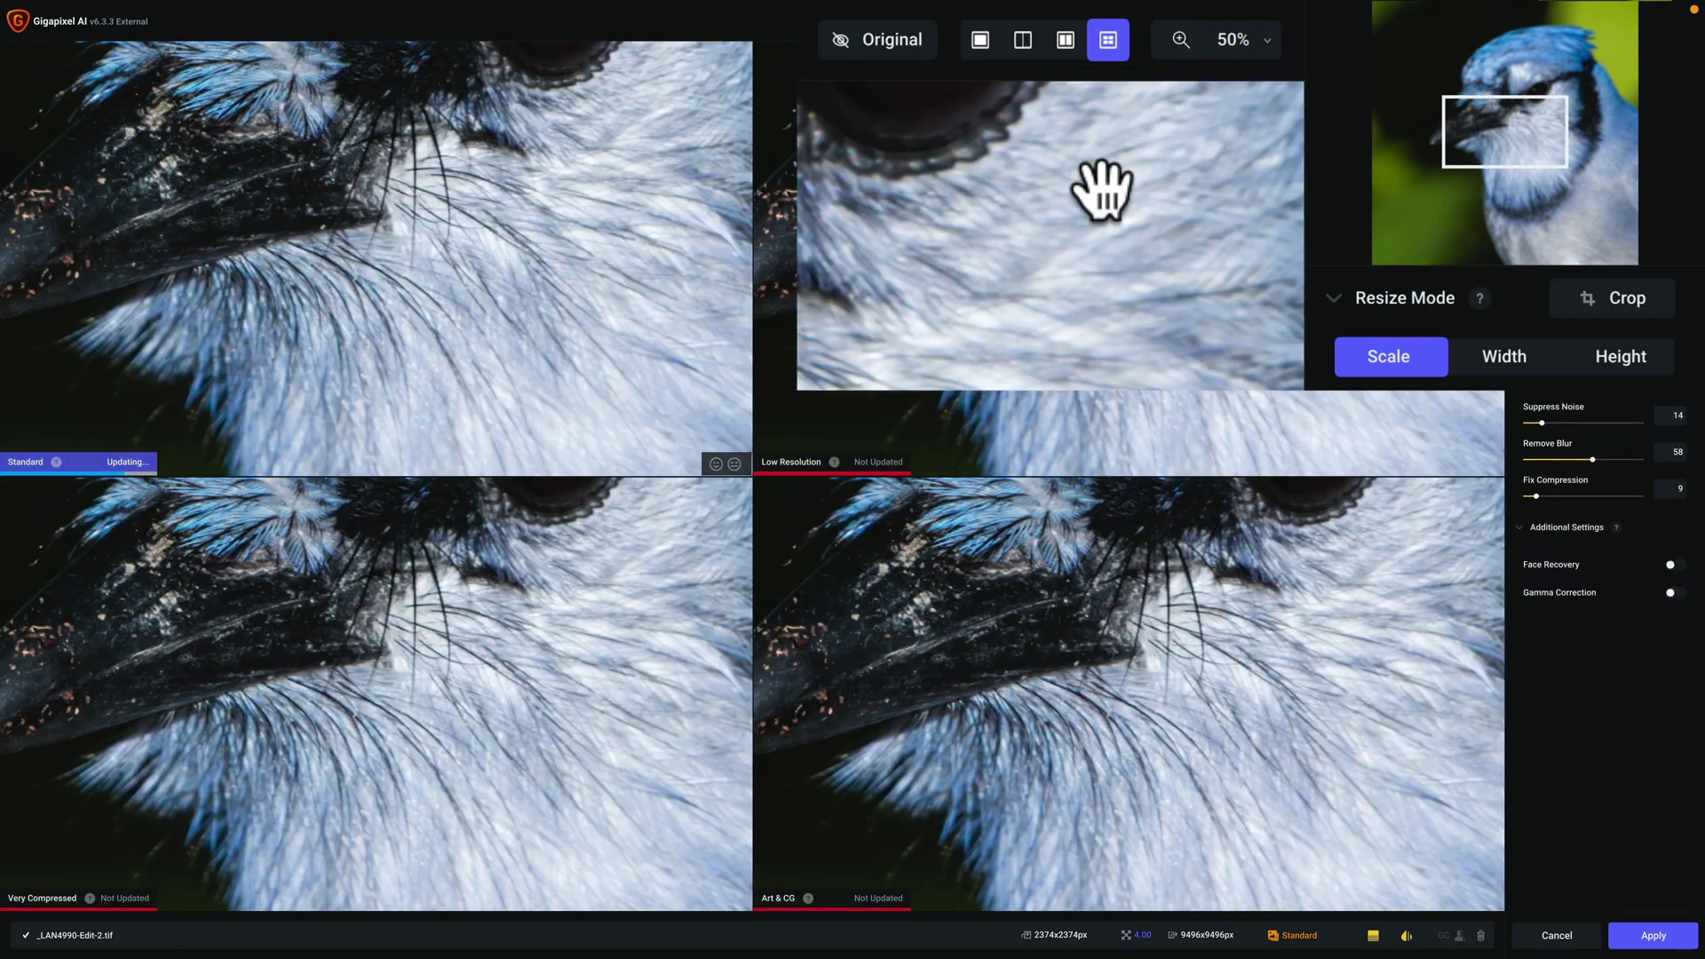
Compare the four model previews on the blue jay's head and beak at 28% zoom
click(1248, 60)
drag(1043, 111, 1035, 111)
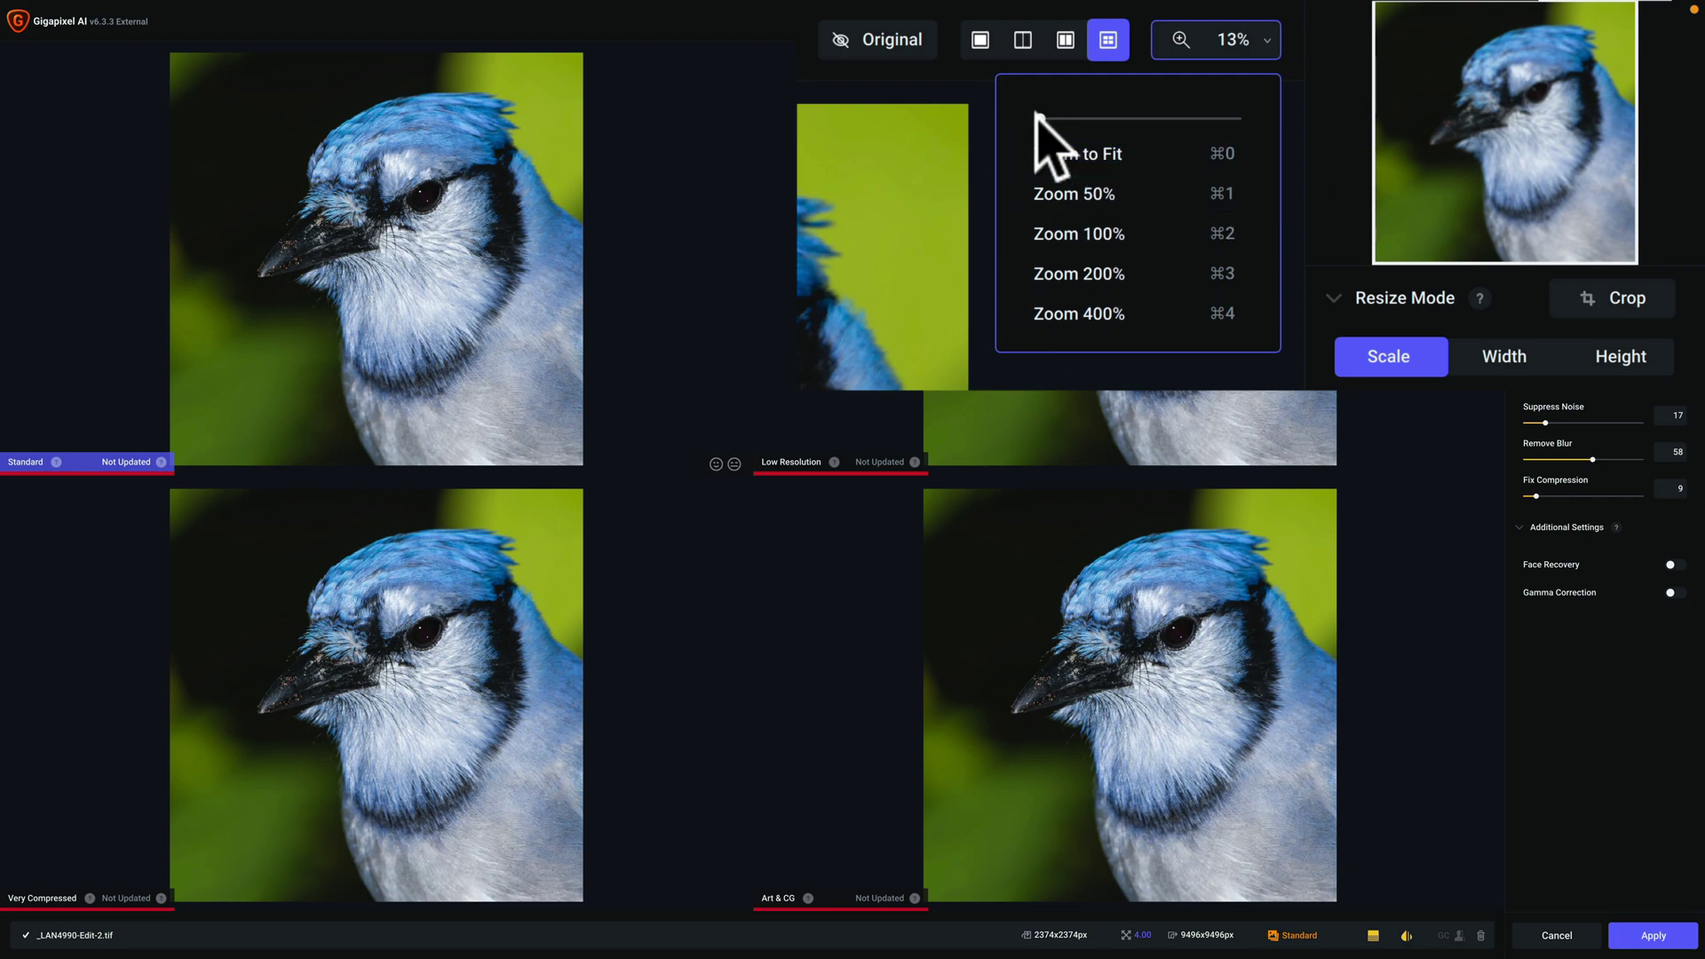
drag(1037, 114, 1042, 116)
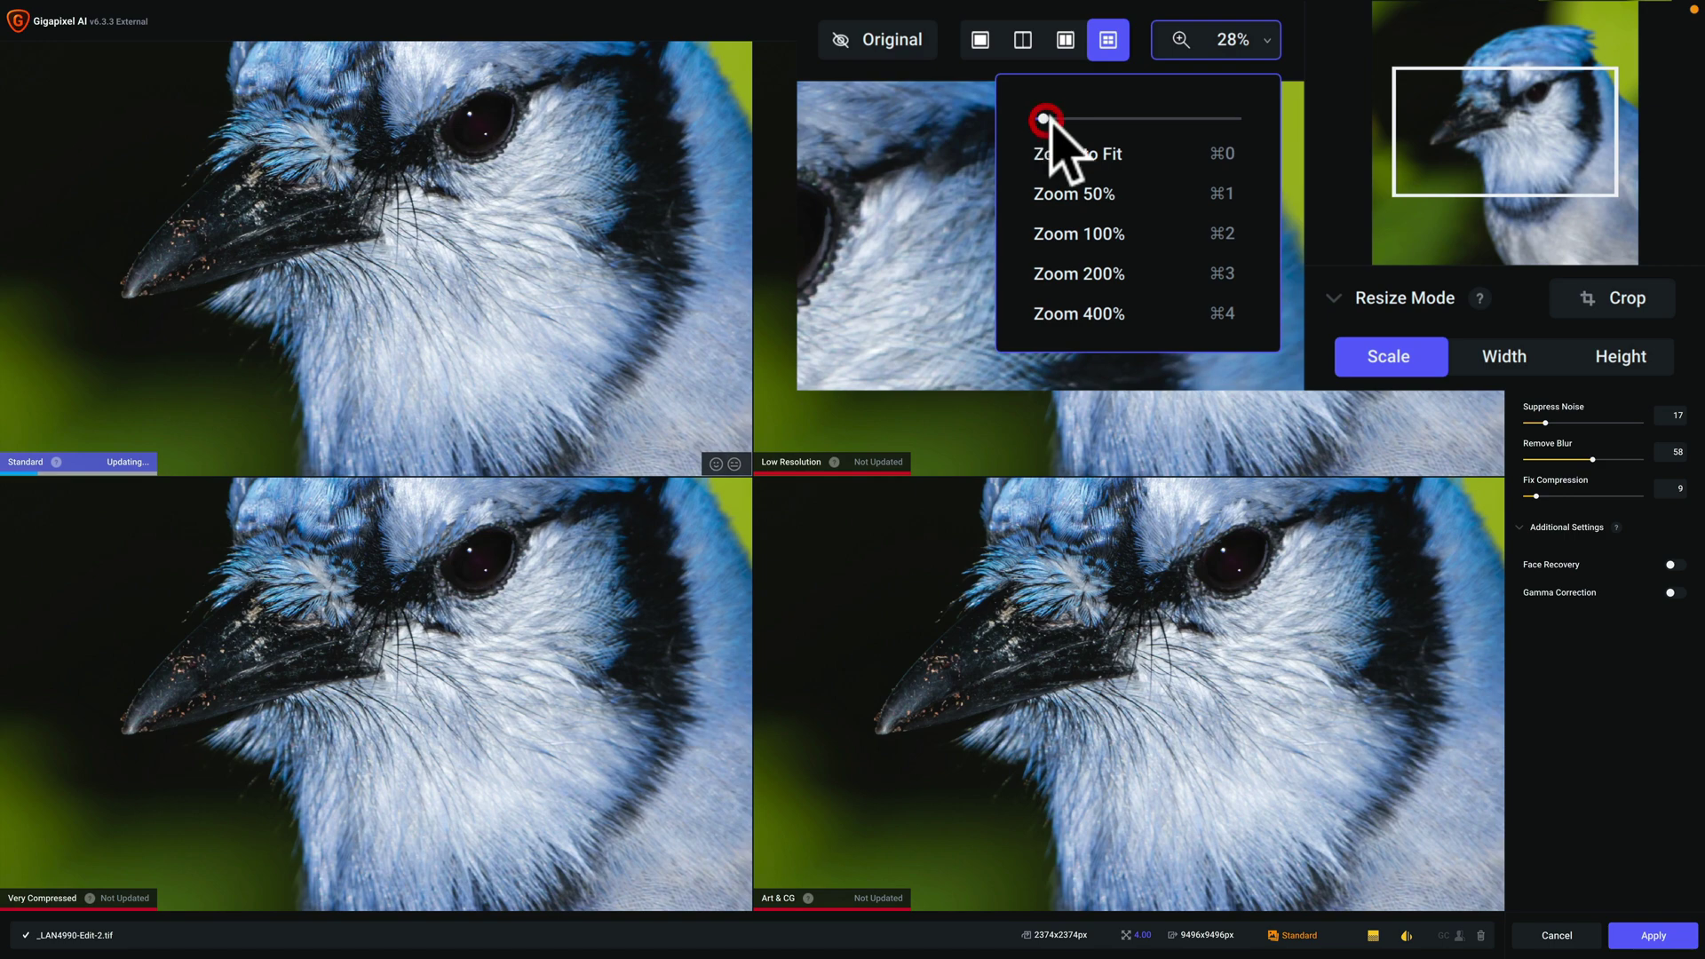
drag(1439, 140, 1496, 115)
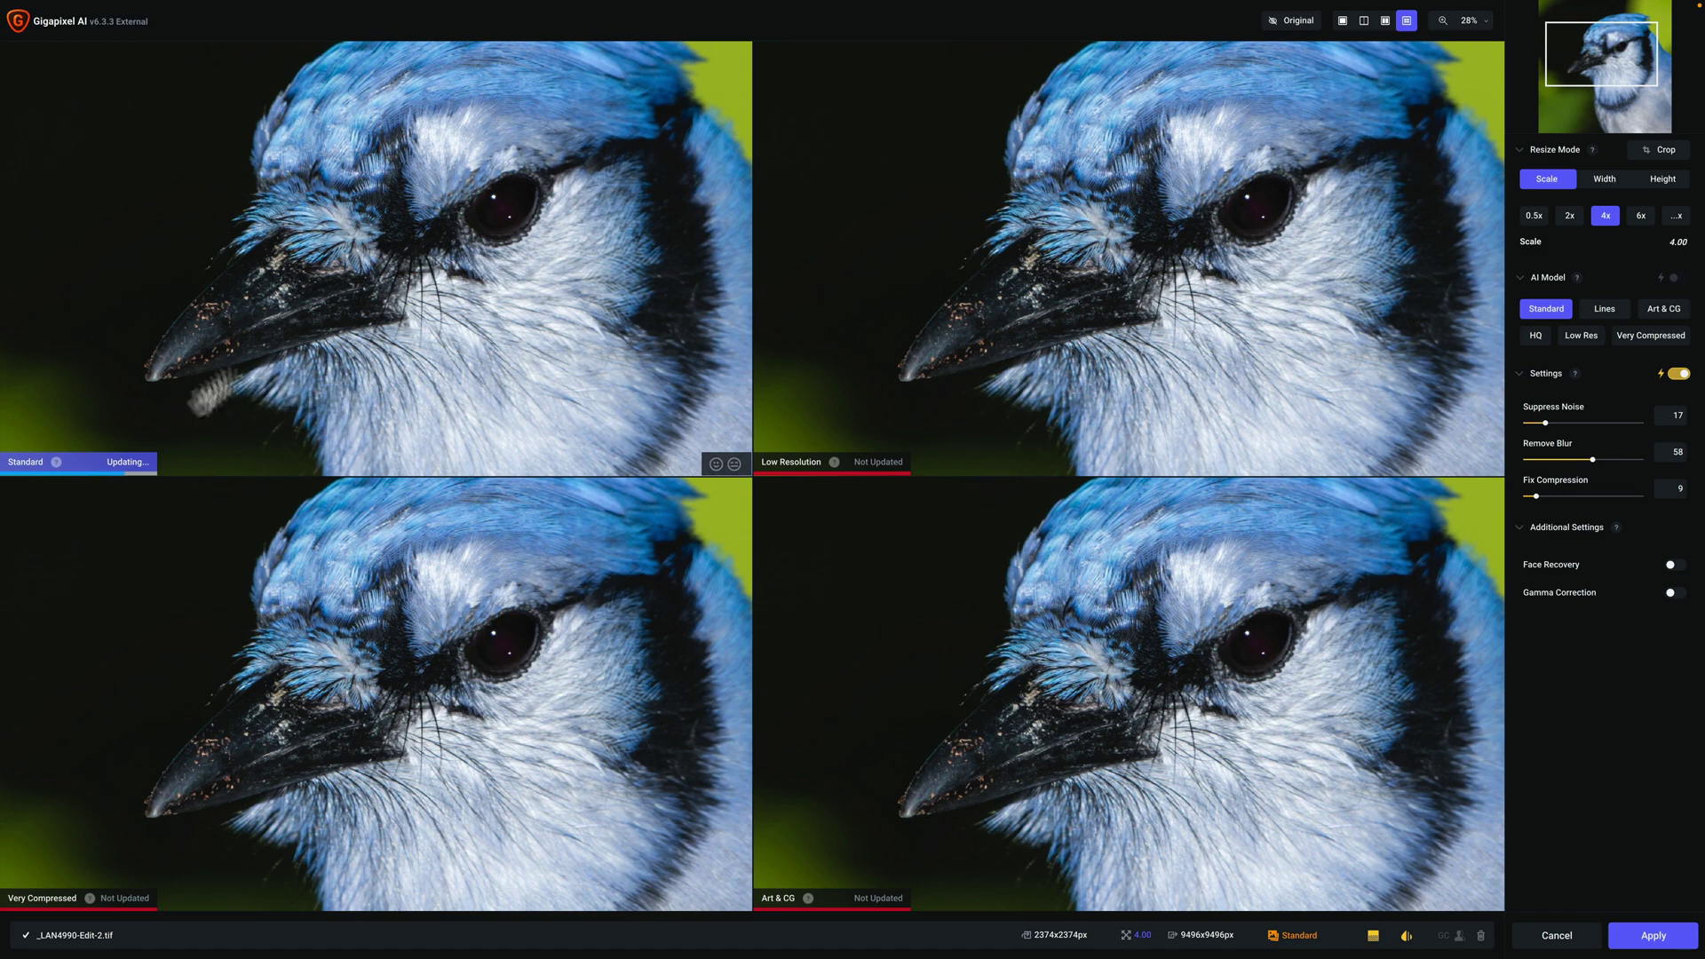
click(910, 345)
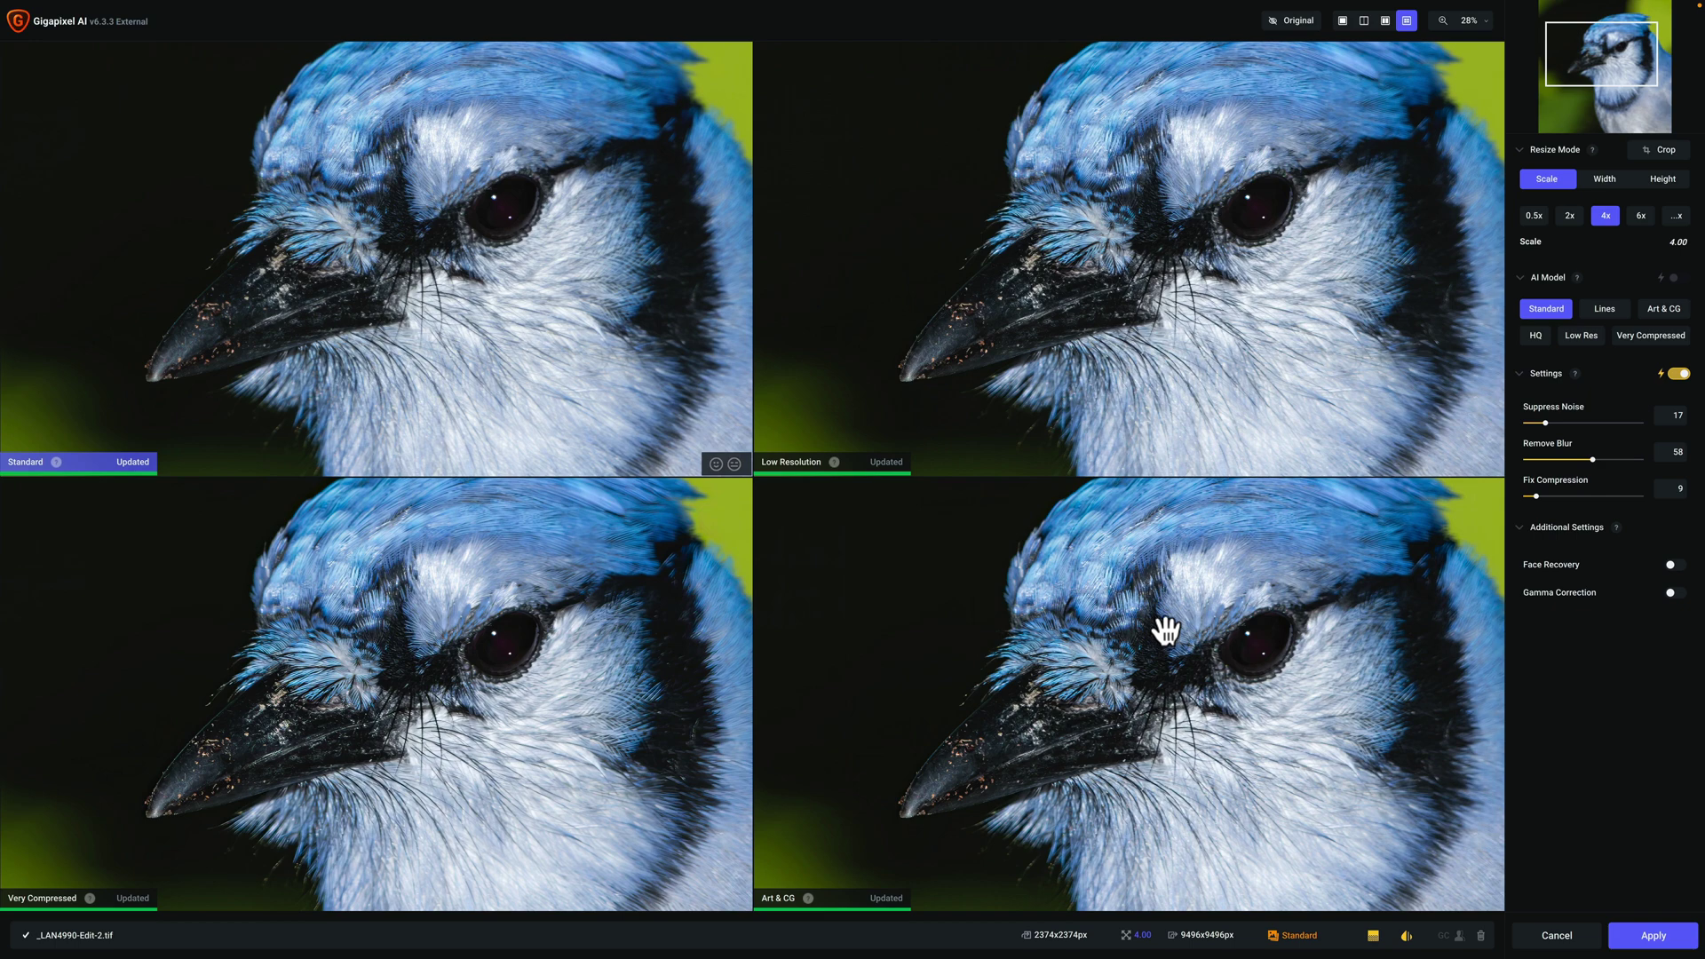
click(413, 237)
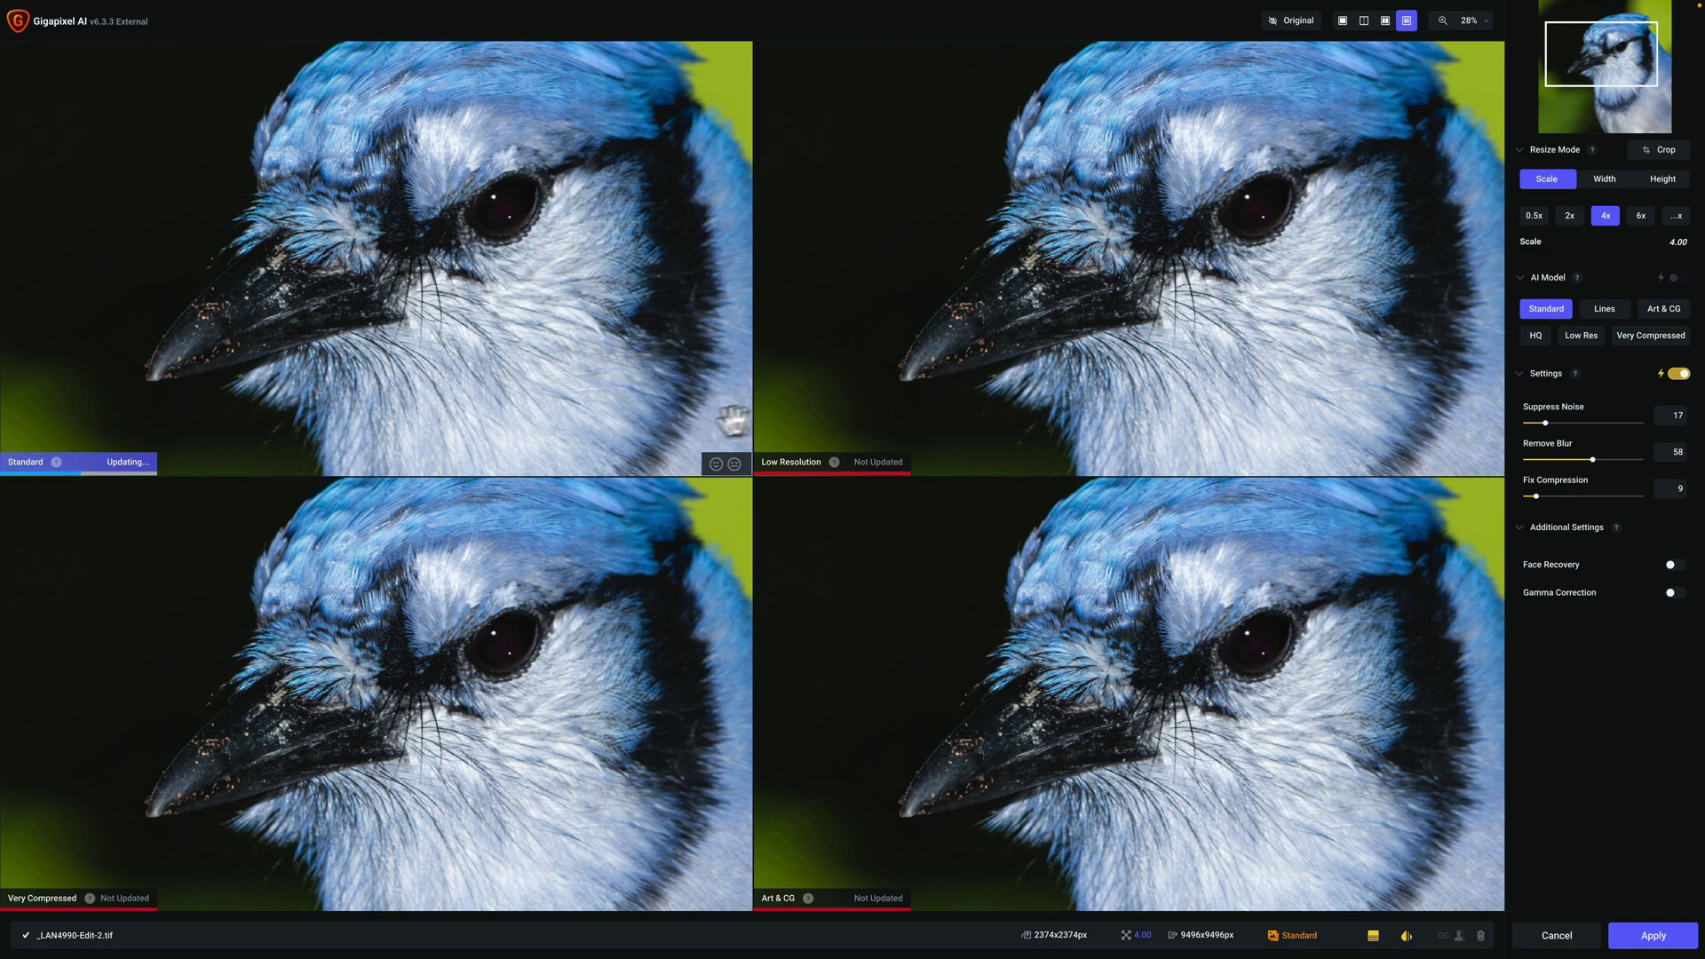
Examine the eye, beak and feather detail in the four model previews at 49% zoom
click(1476, 21)
scroll(1371, 57, up, 3)
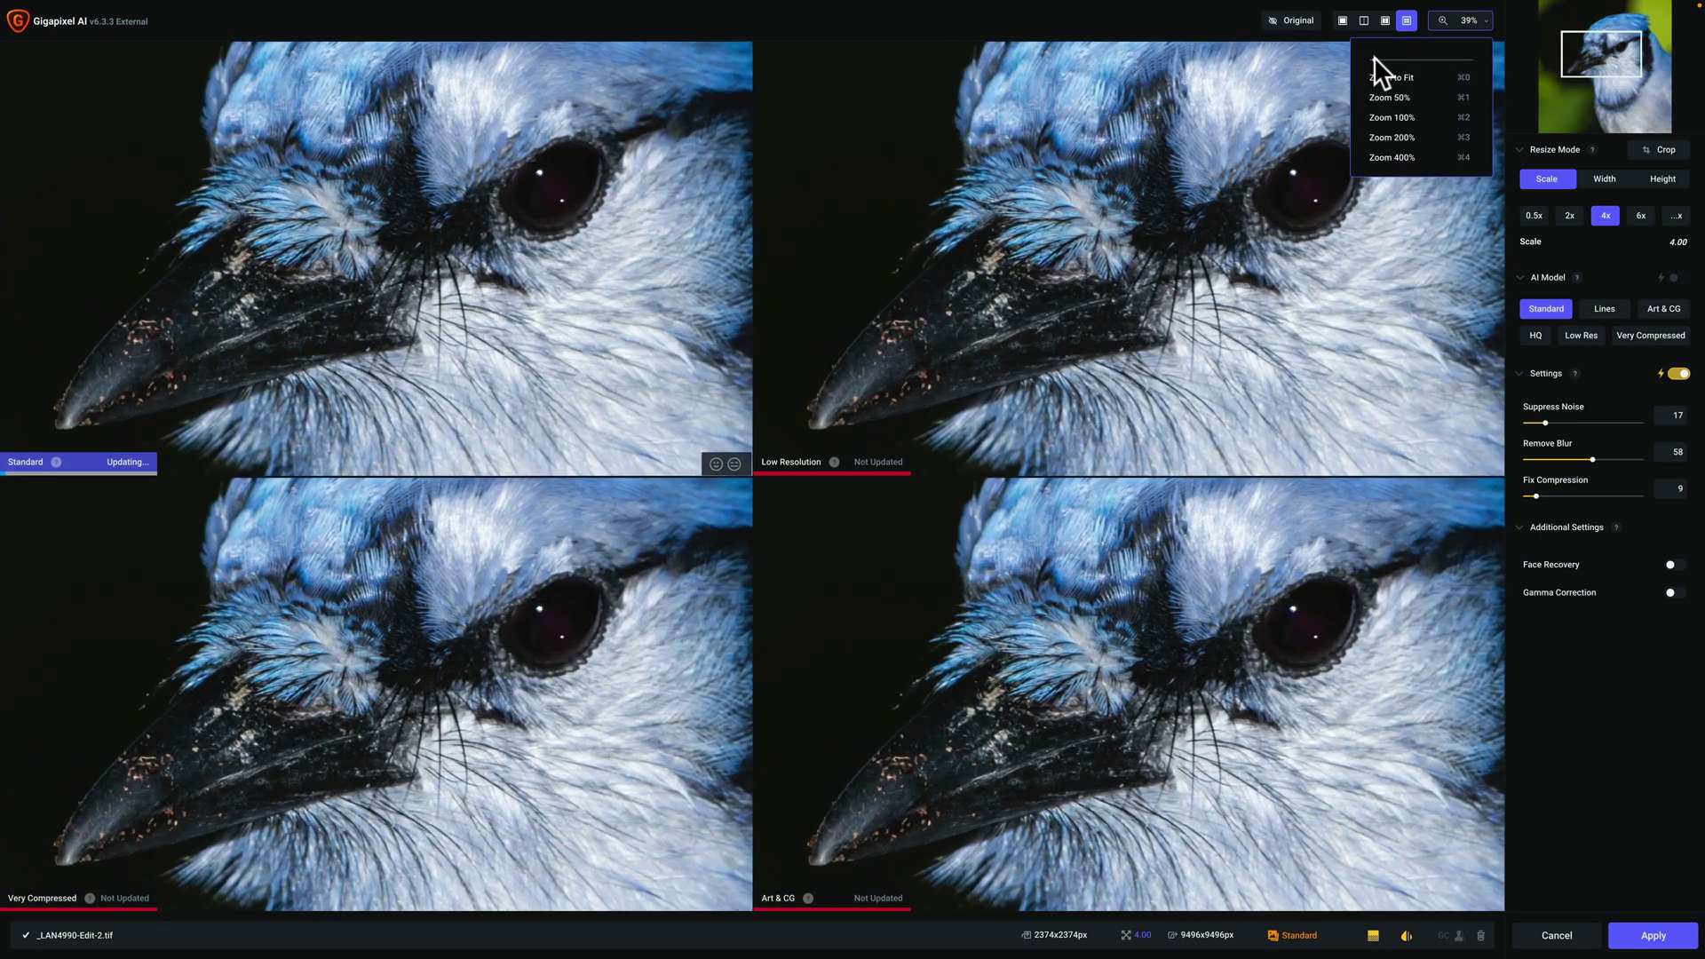
drag(1373, 57, 1377, 57)
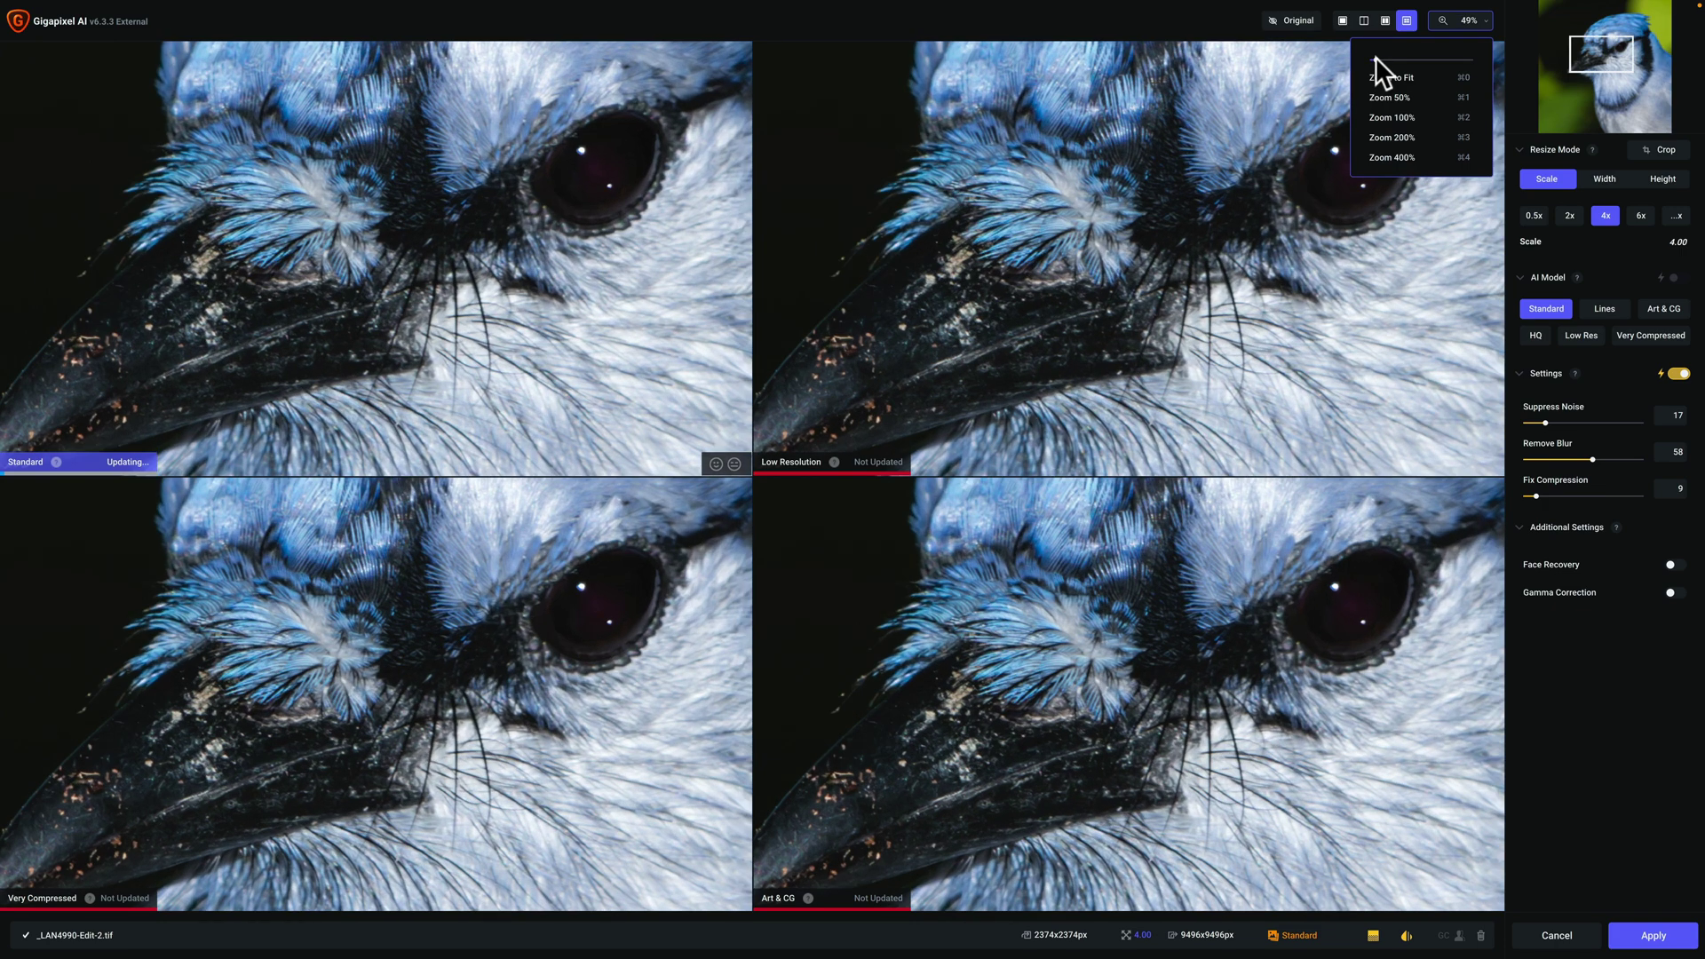
click(1508, 28)
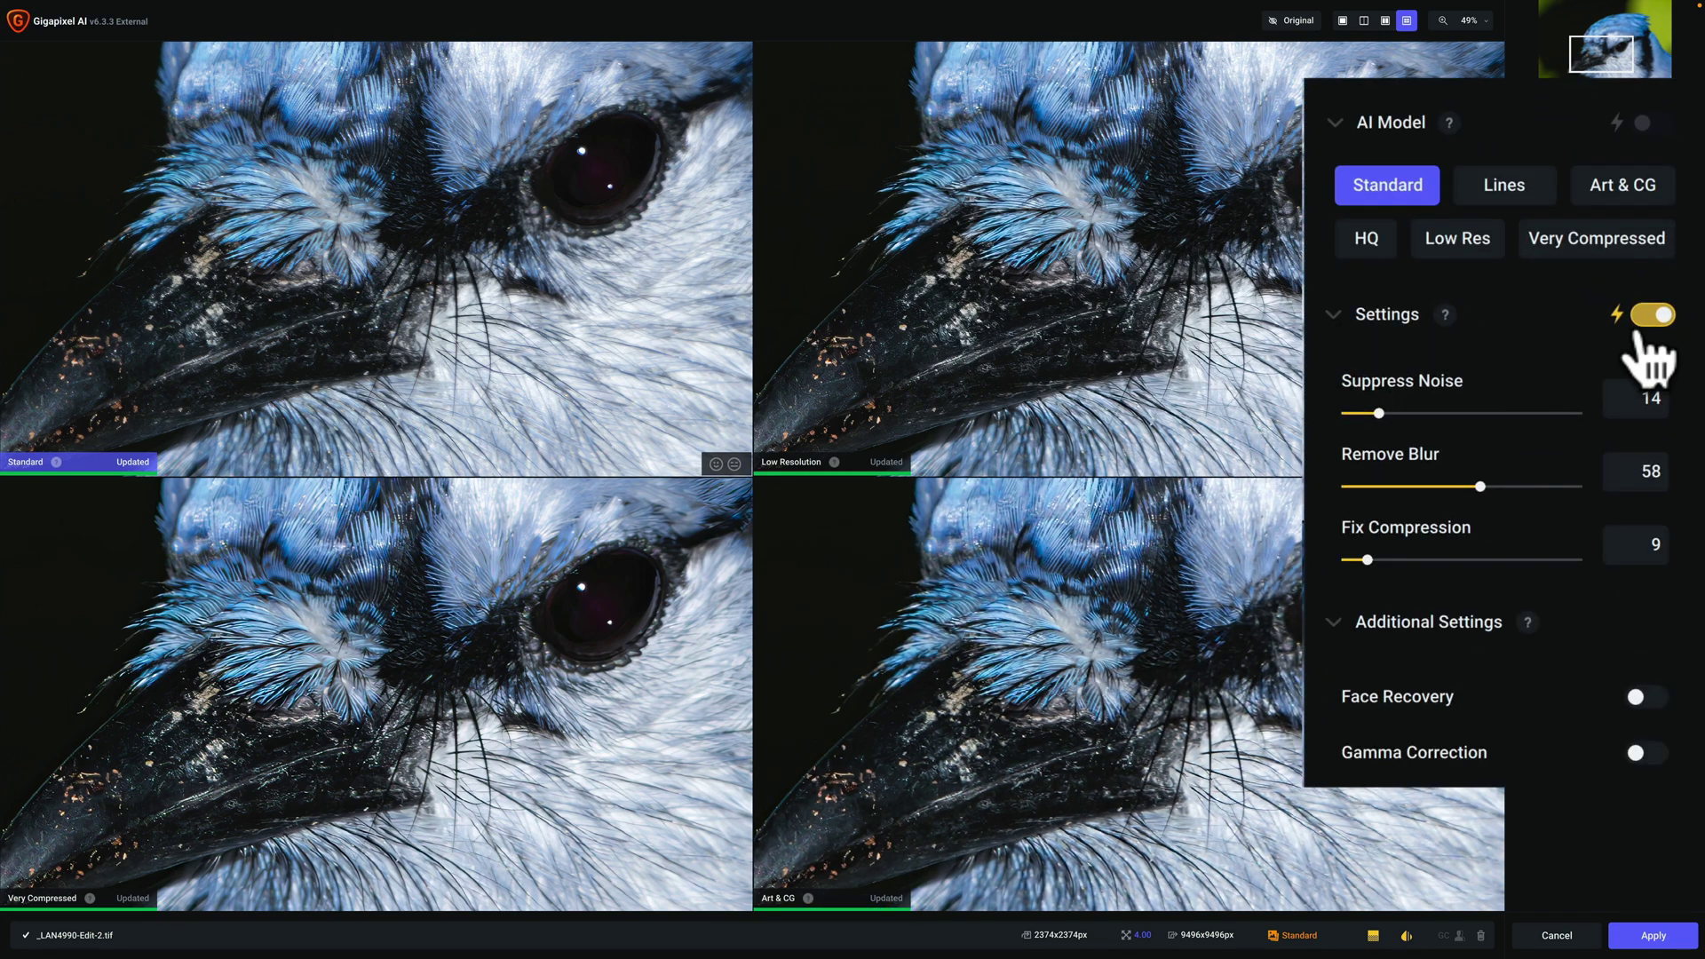
Review the automatic settings of the Low Resolution, Very Compressed, Art & CG and Standard previews
mouse_move(1652, 128)
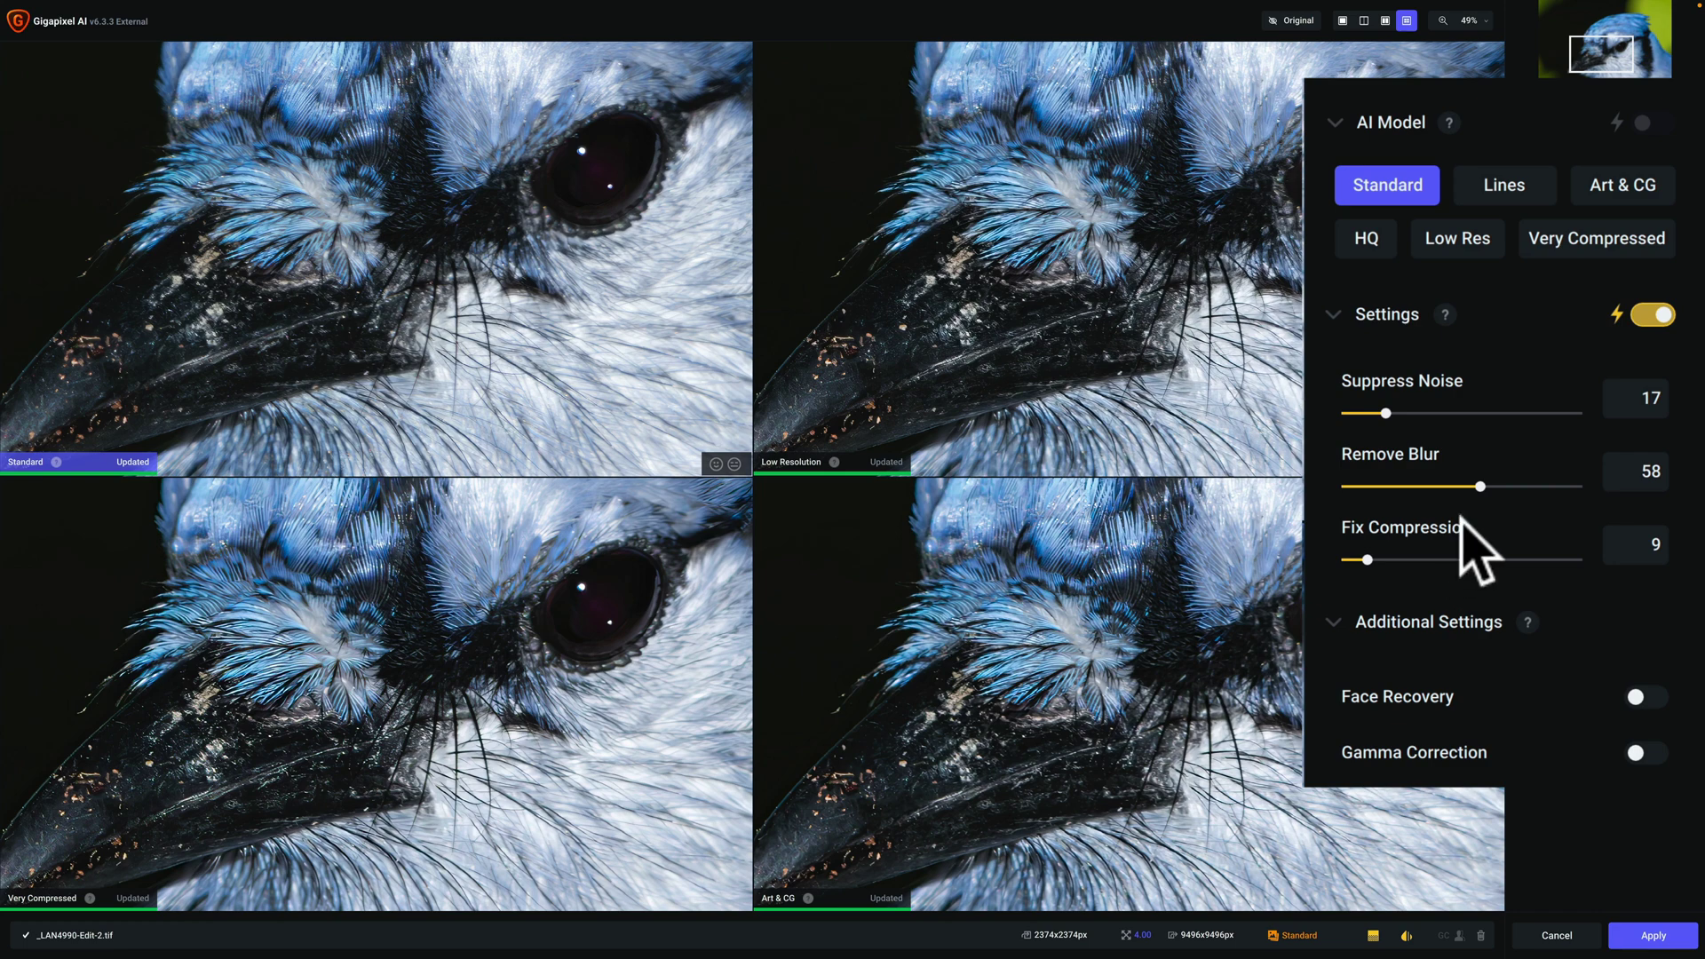
click(1028, 245)
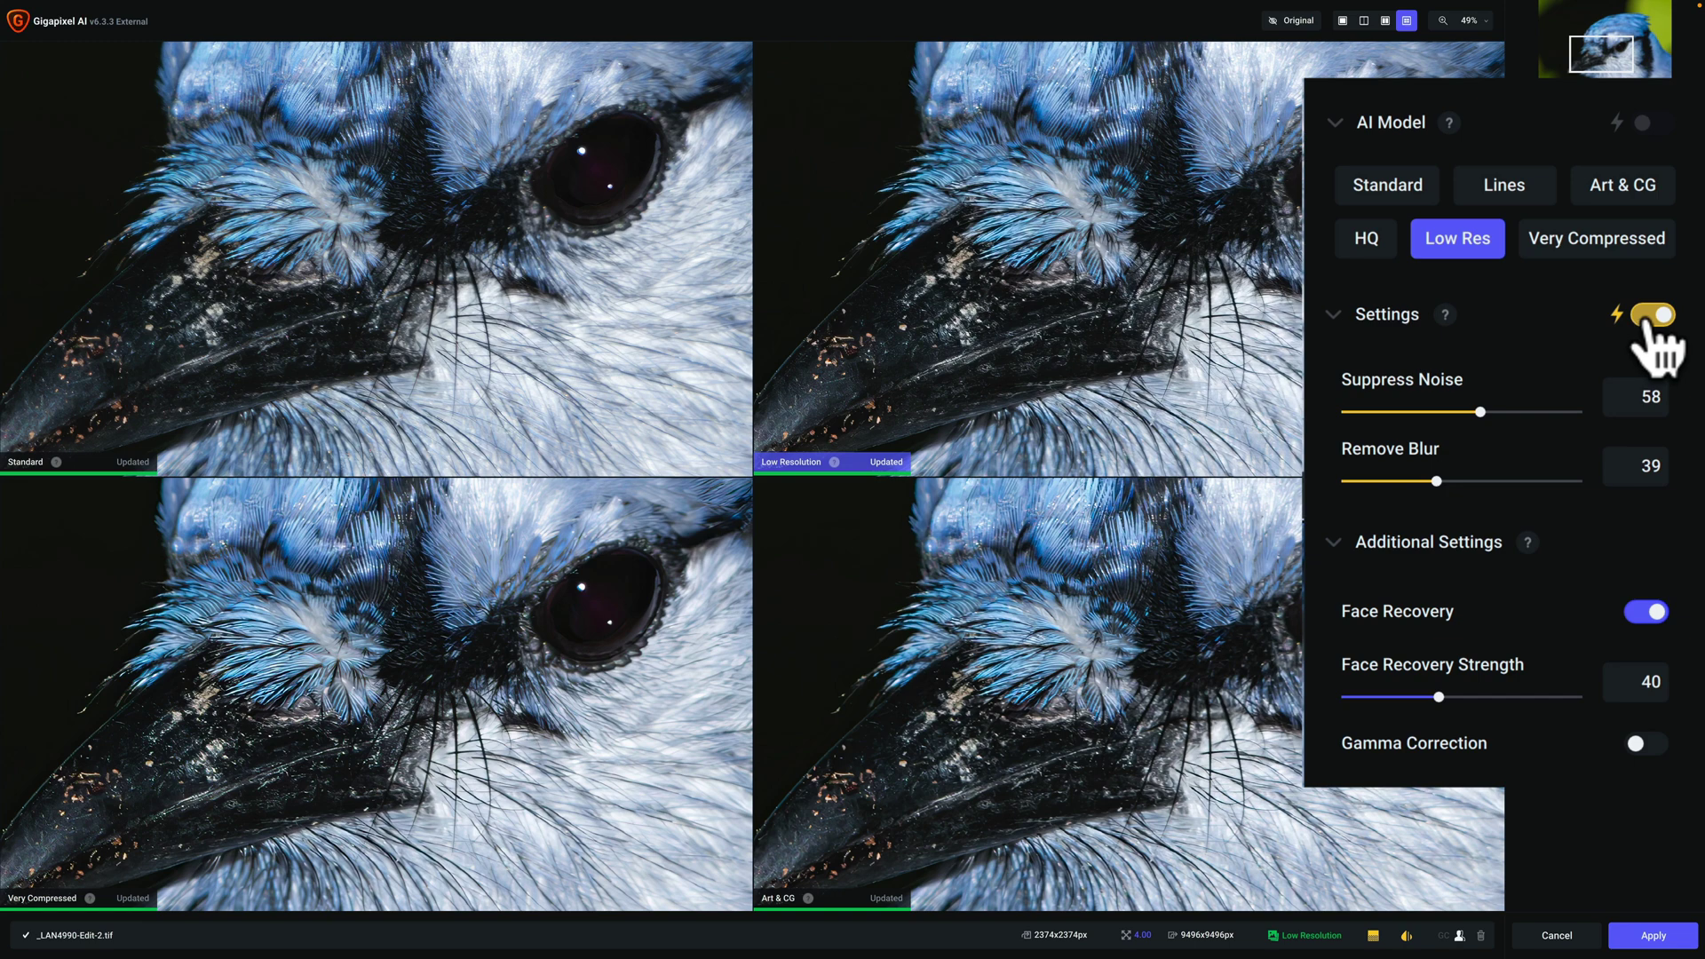
click(391, 679)
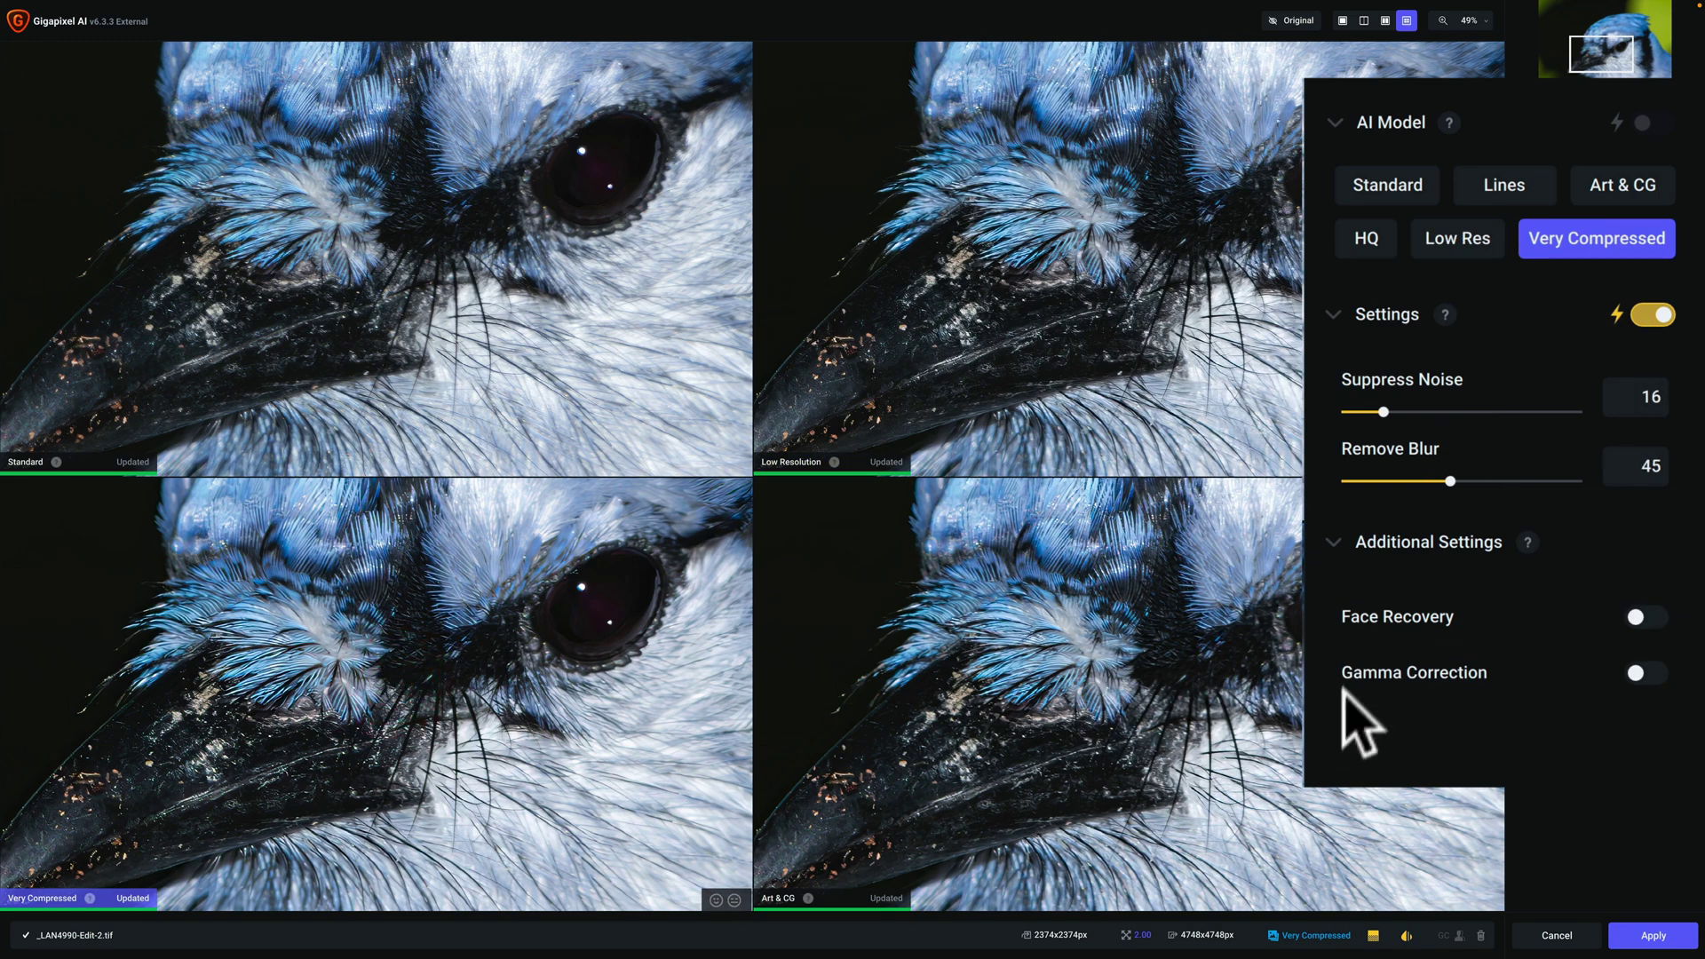
click(1080, 693)
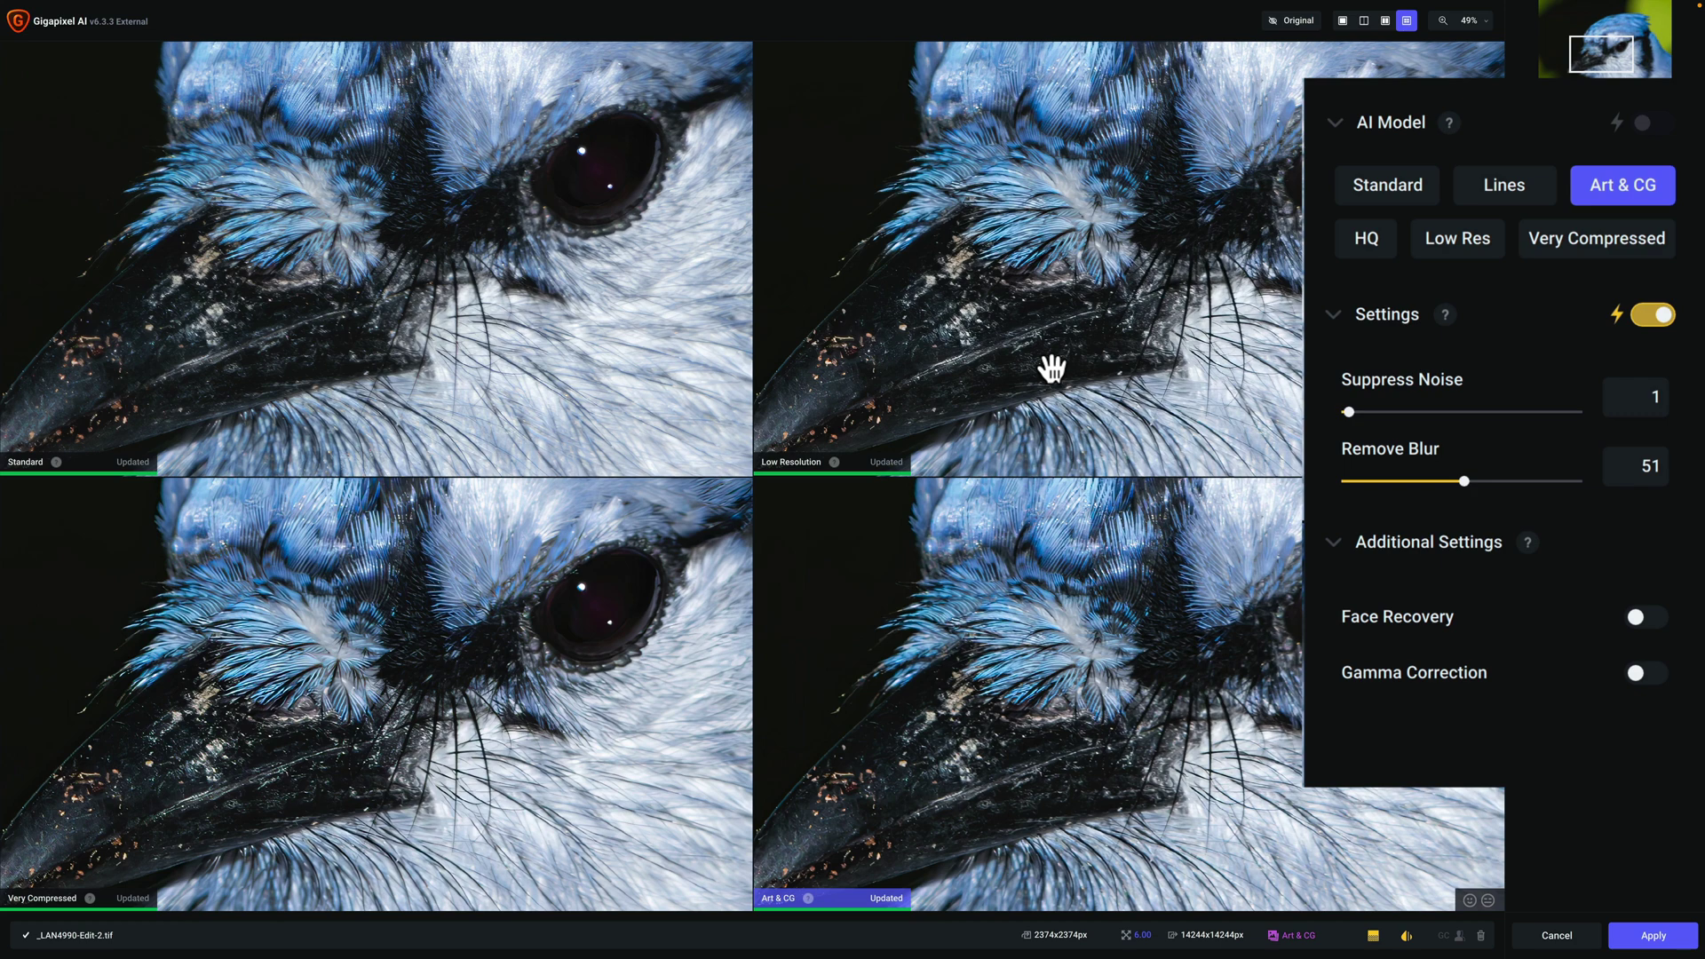
click(551, 339)
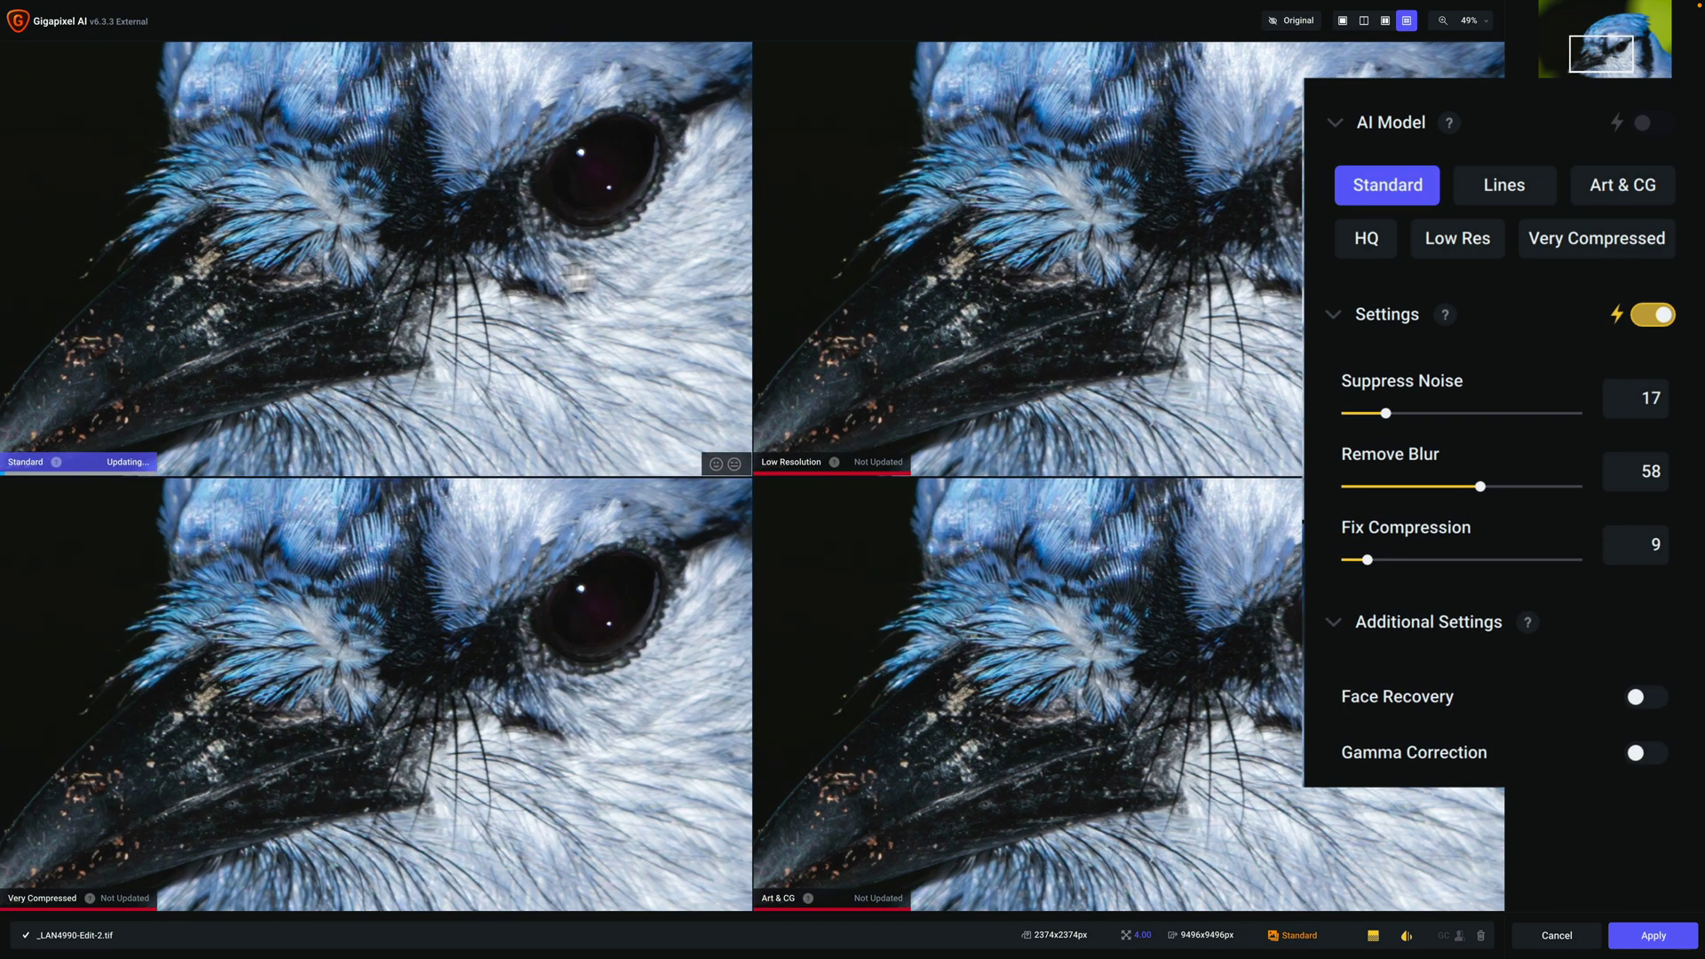
Try the Lines and HQ models in place of Standard, and choose the Low Res model in a single full view
click(1498, 206)
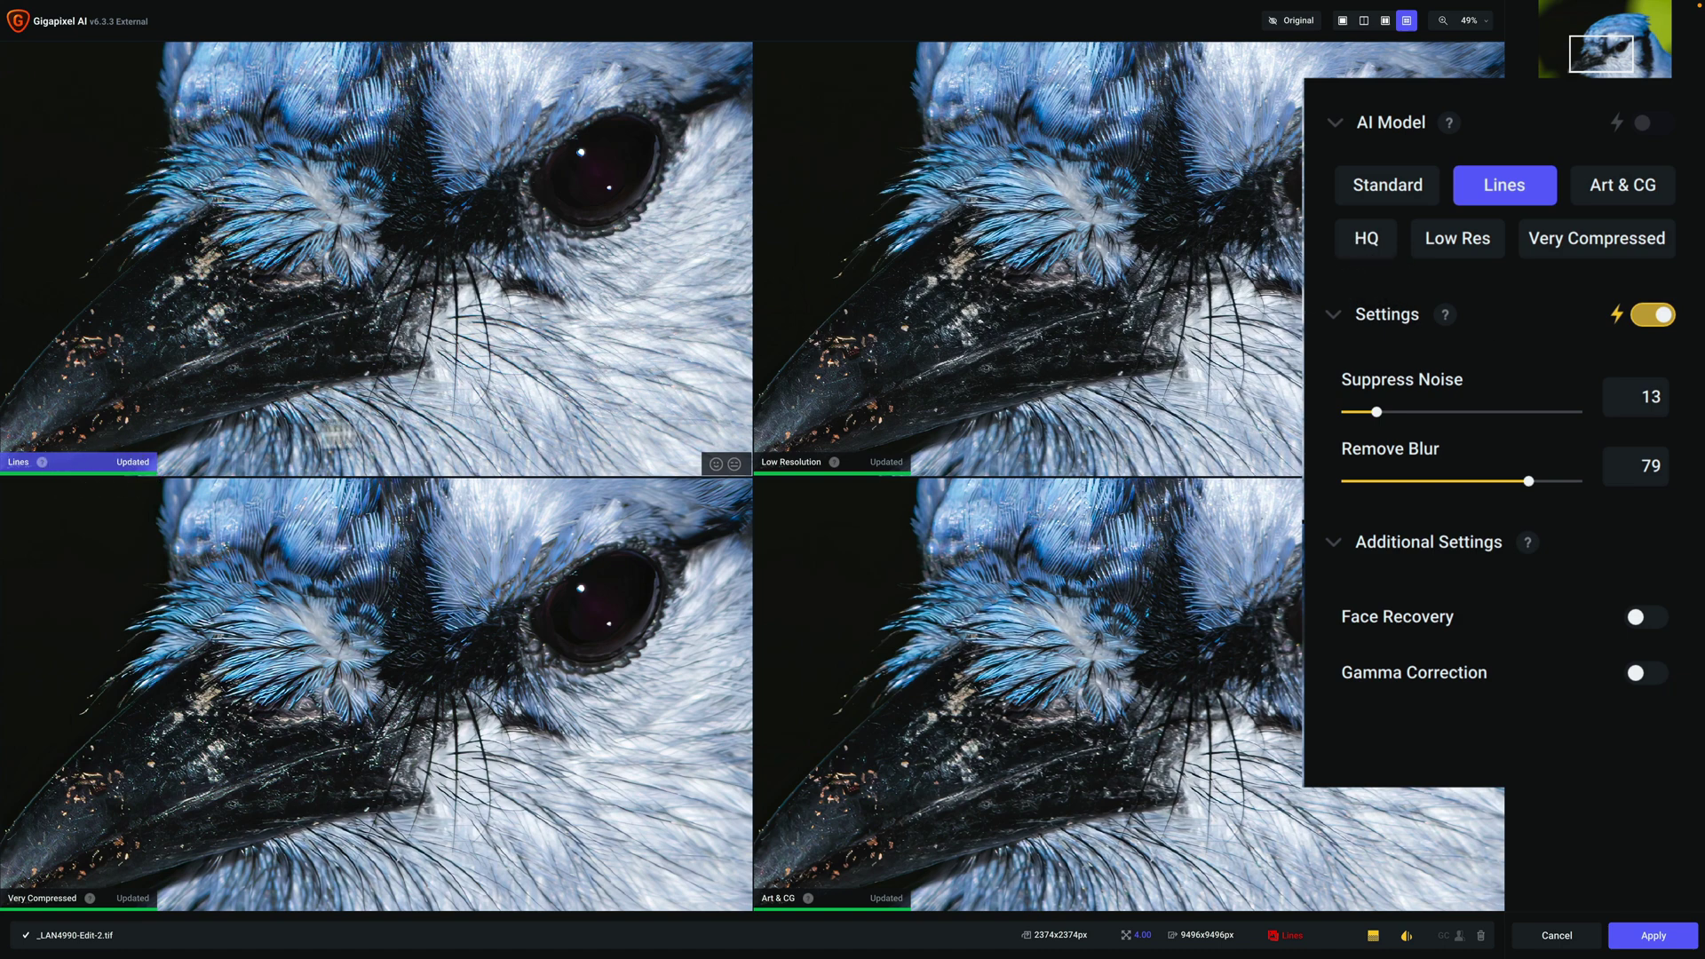
click(1362, 240)
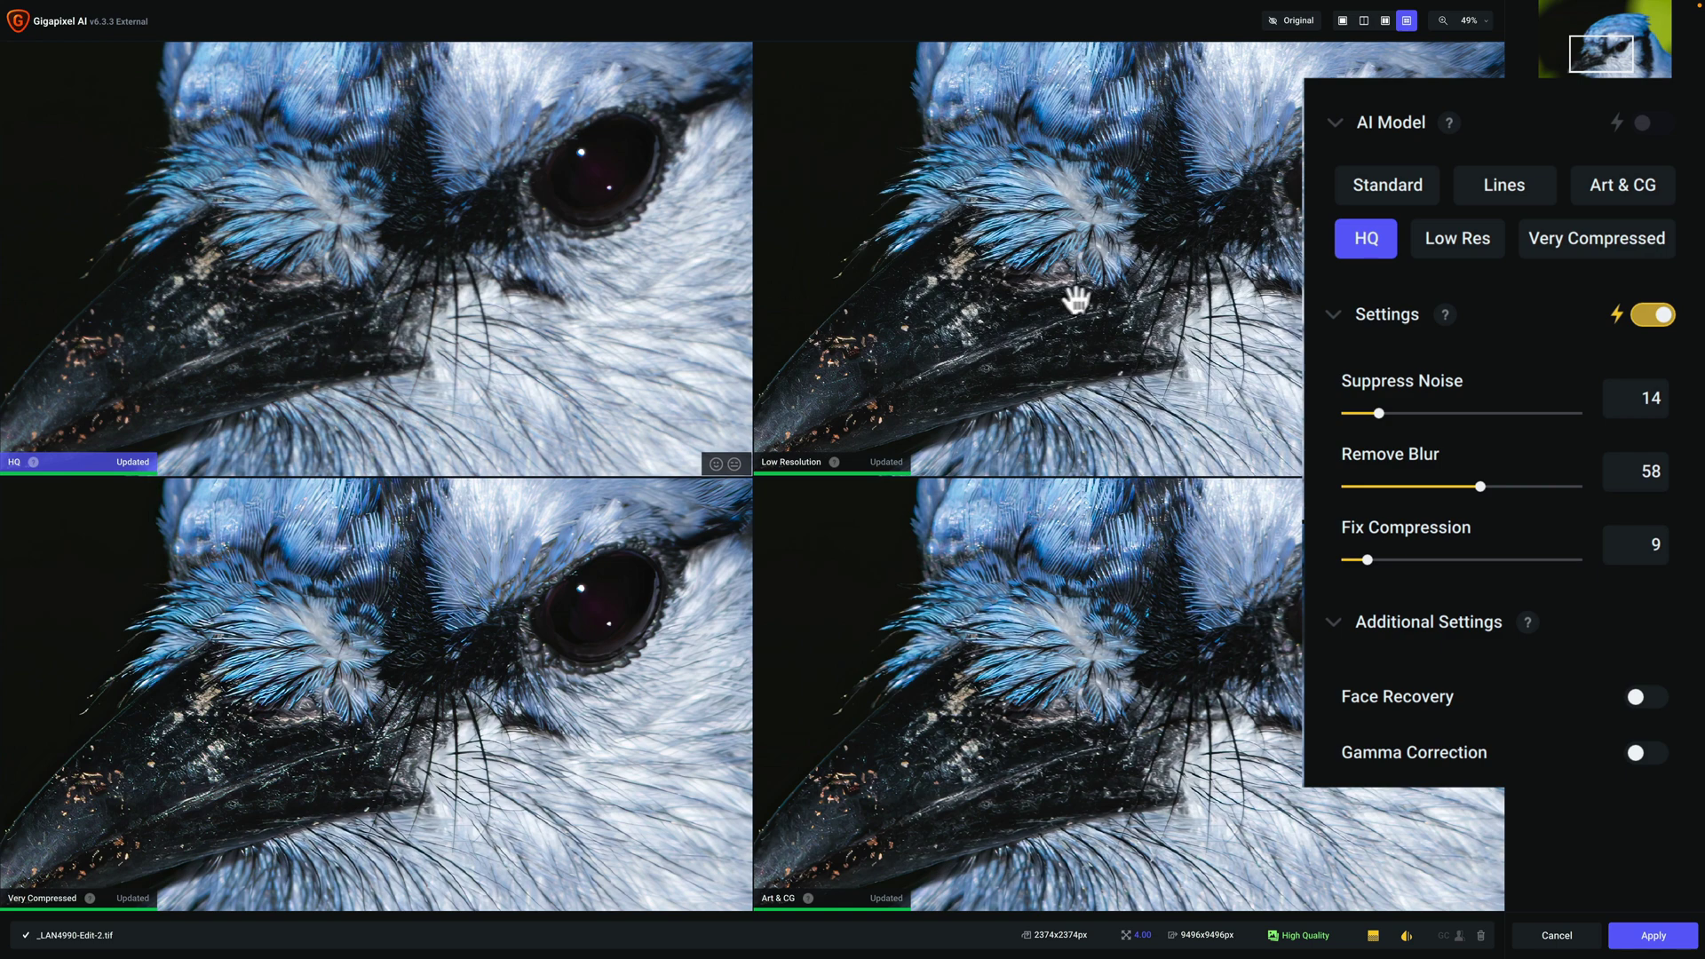
click(1136, 267)
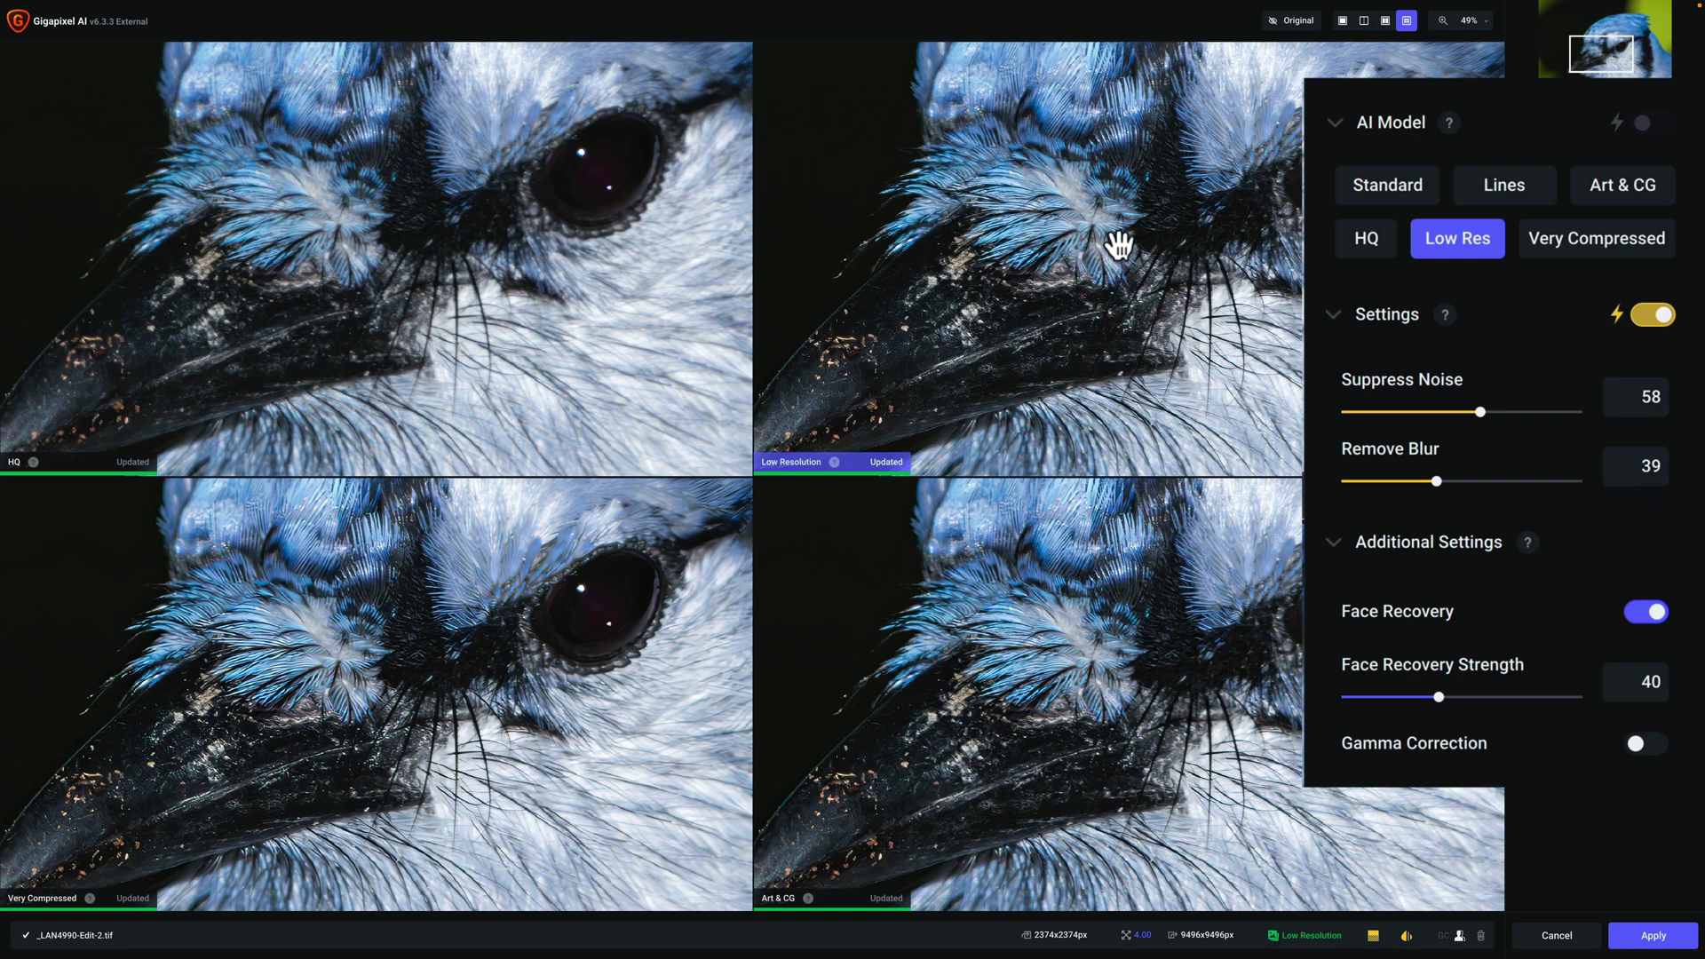
click(1342, 22)
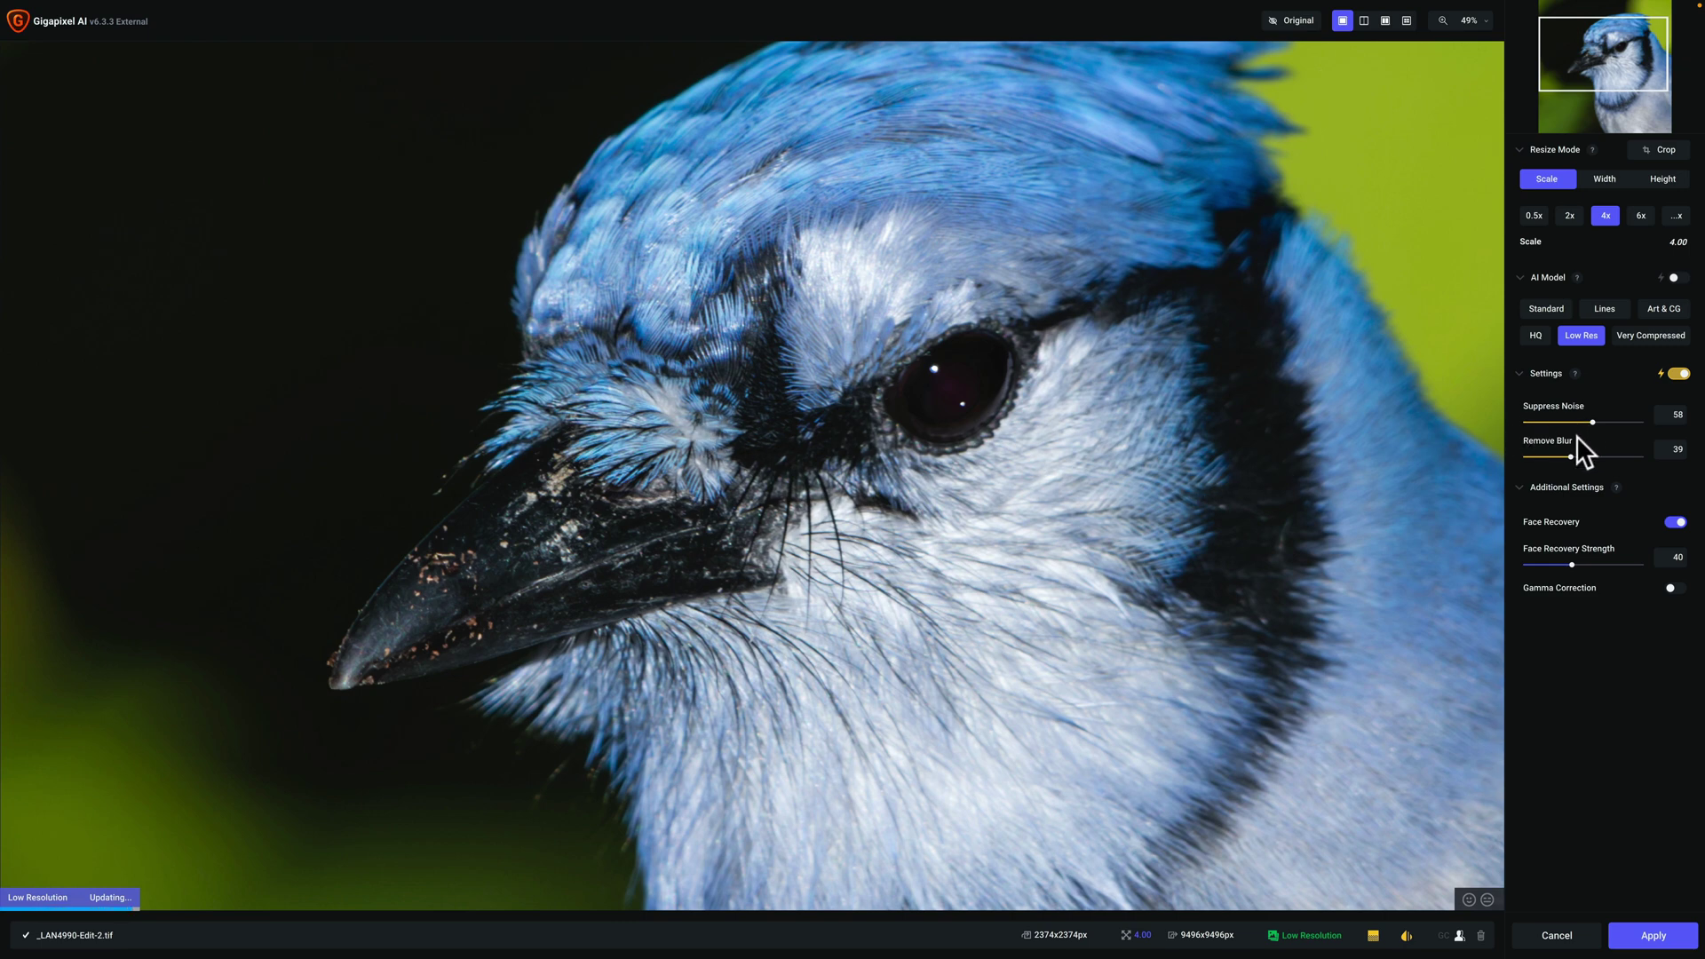
Turn off Face Recovery and turn on Gamma Correction for the Low Res model
click(1647, 504)
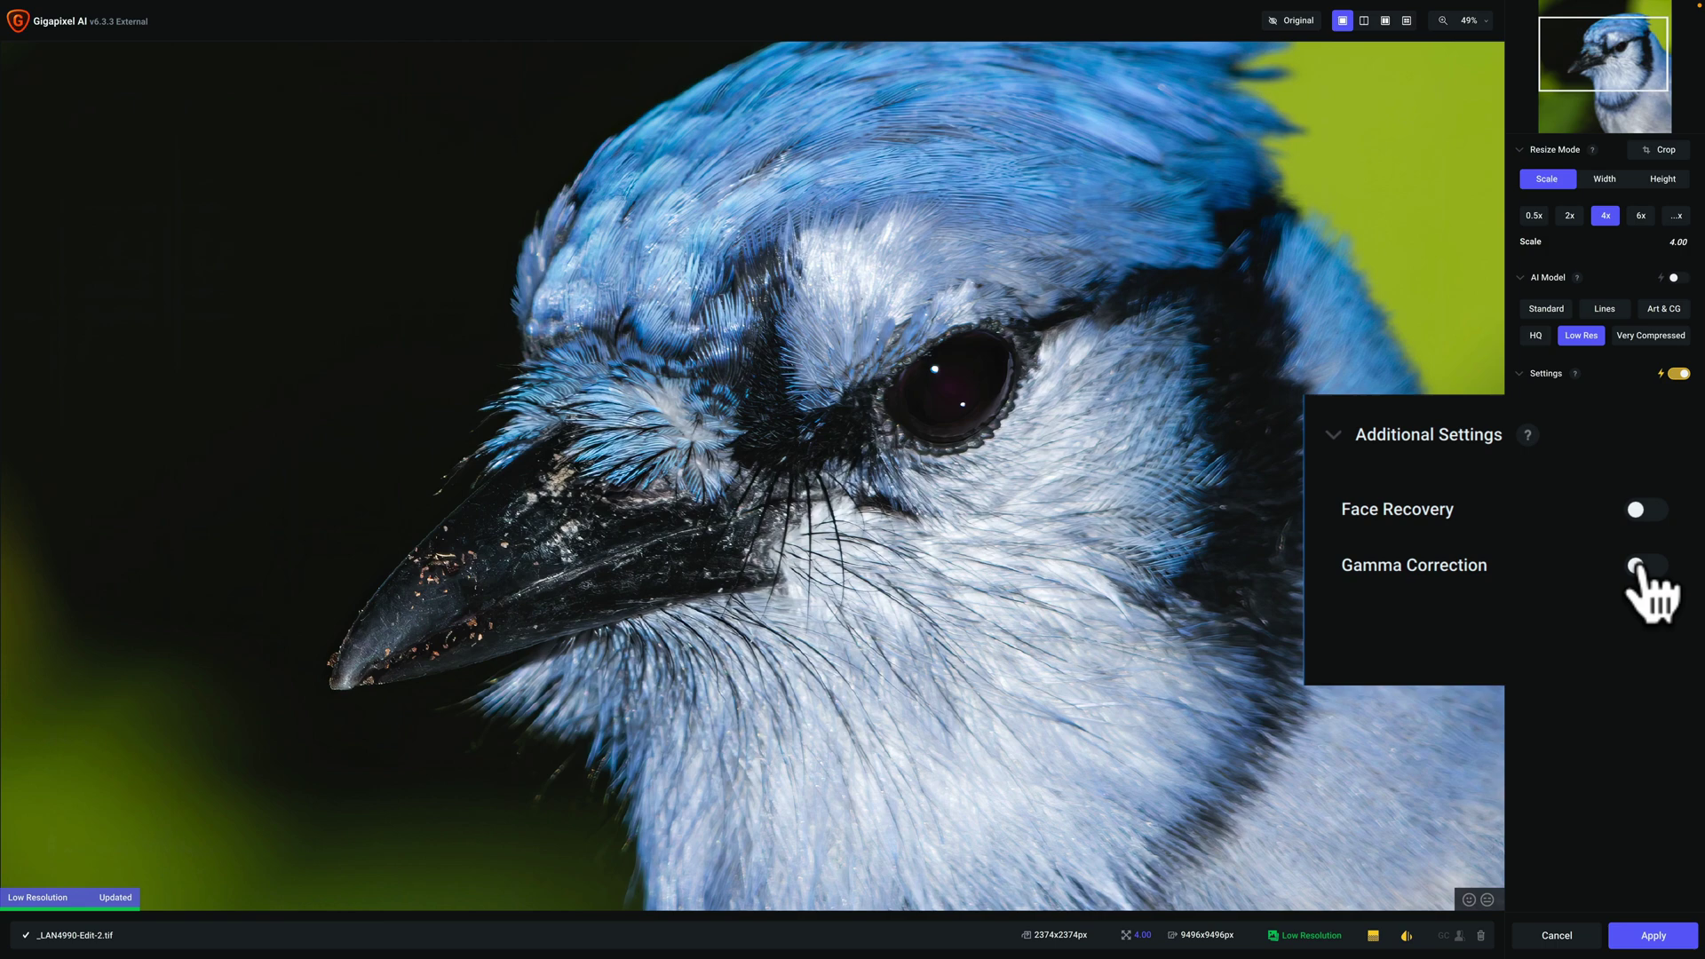
click(1637, 566)
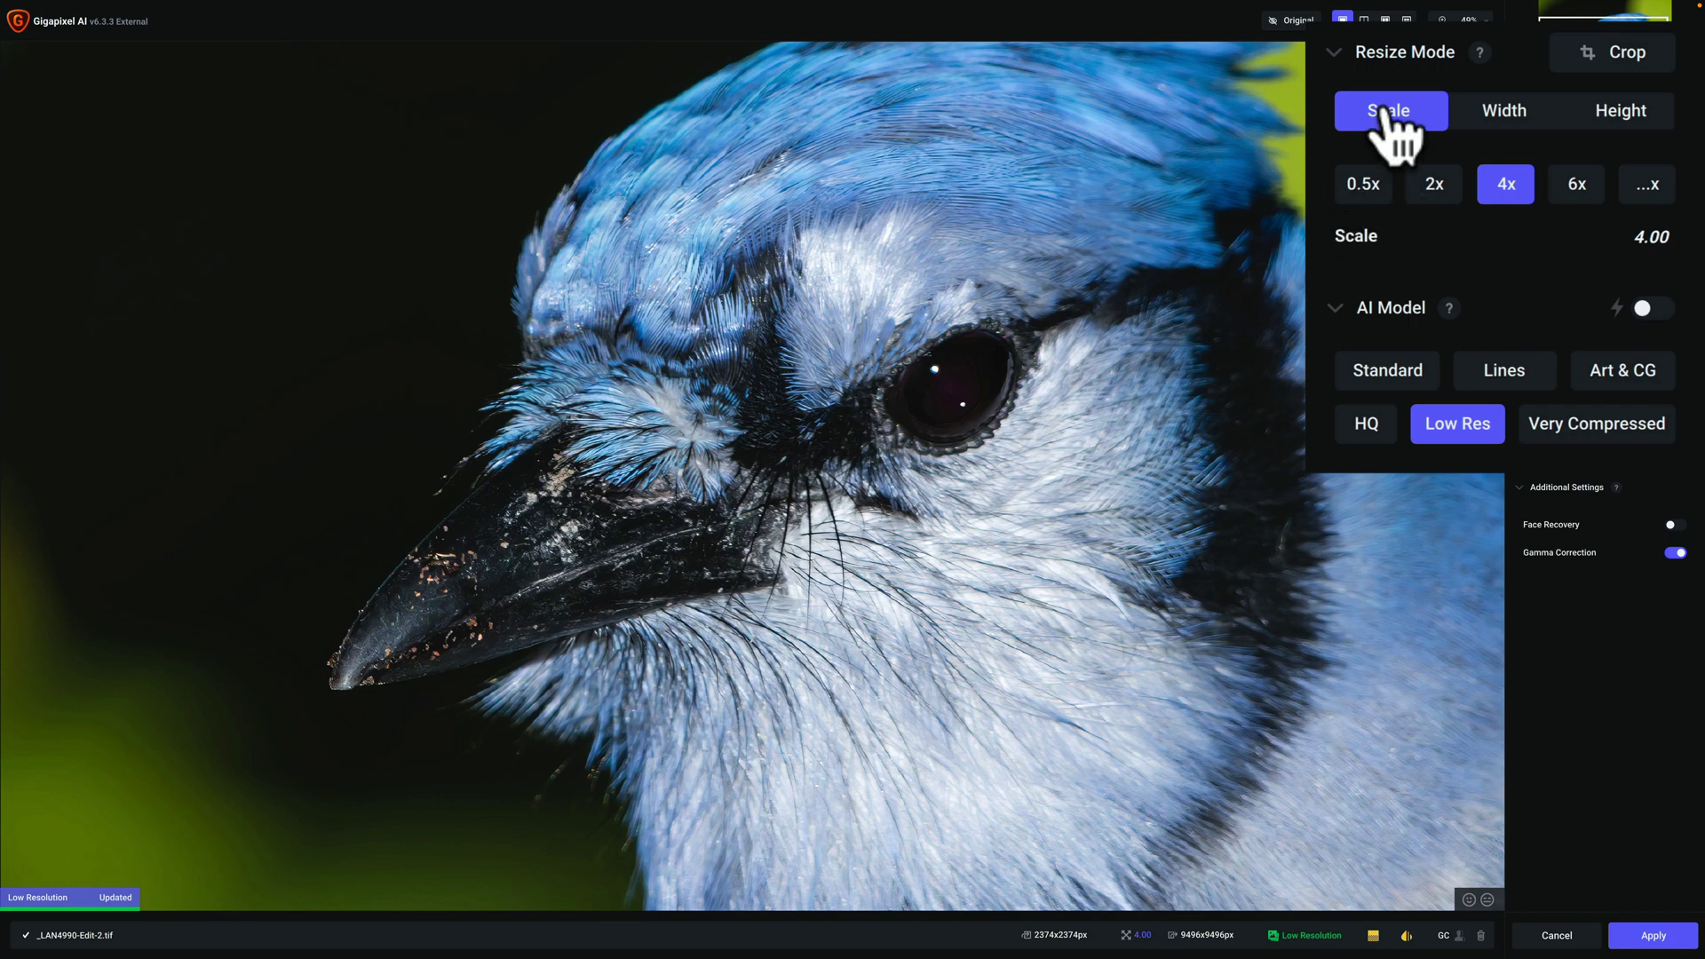
Look at the Width and Height resize options and return to resizing by Scale
click(1520, 110)
click(1616, 122)
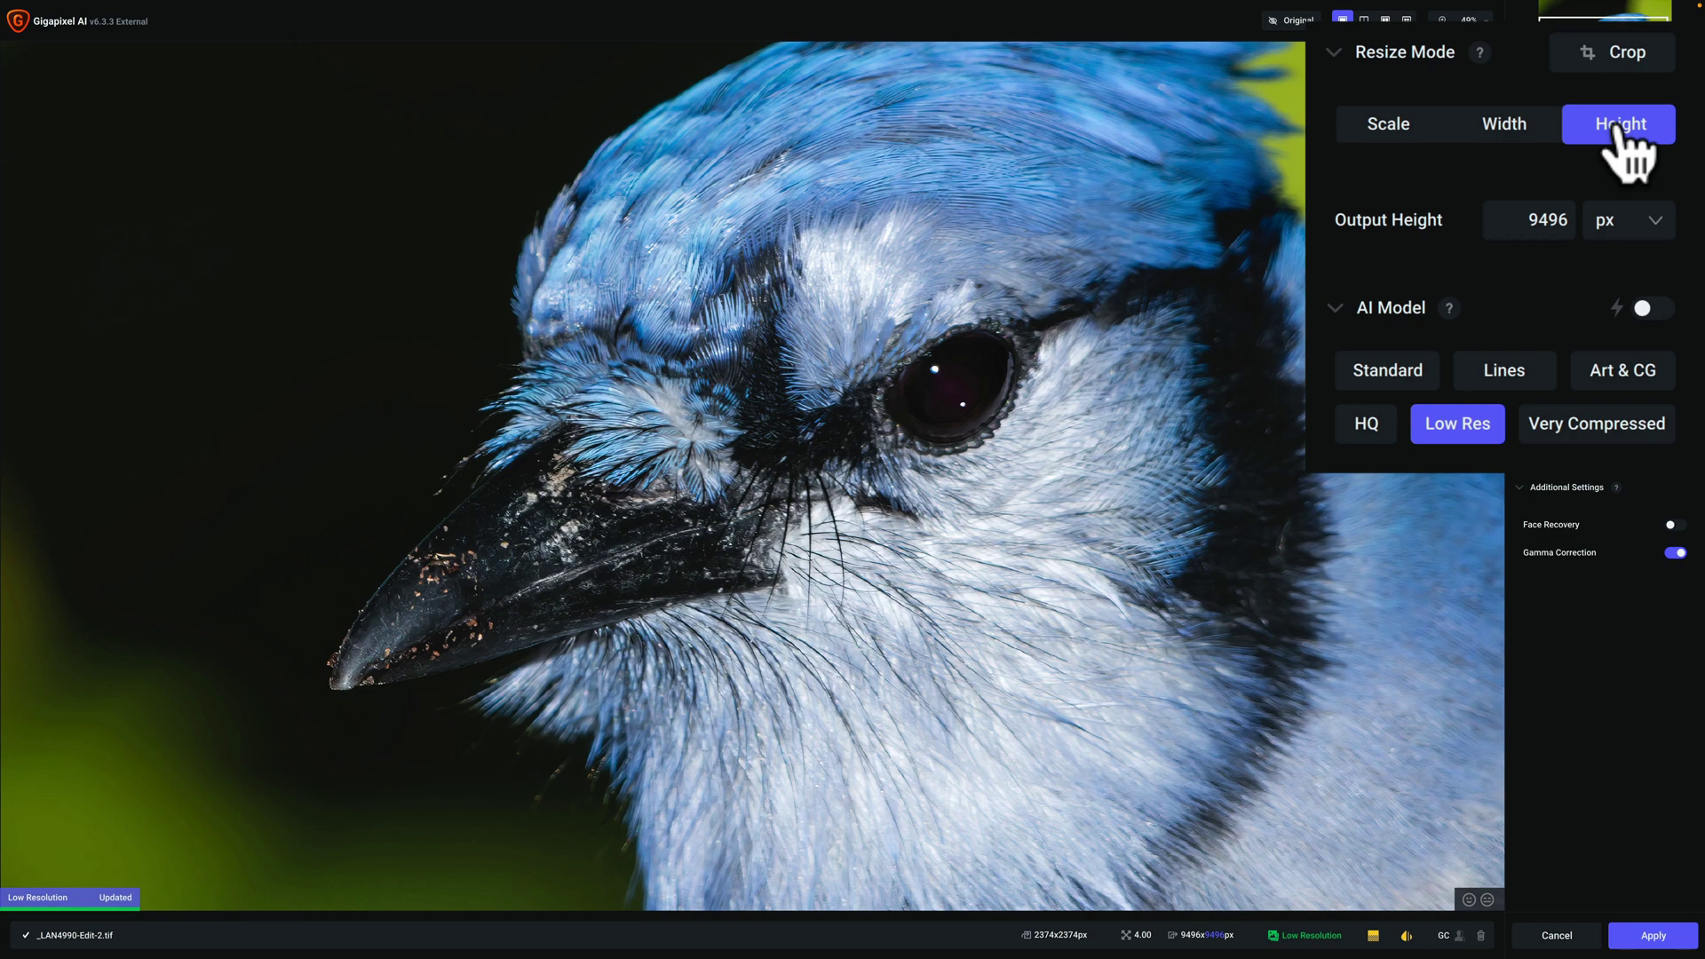
click(1385, 124)
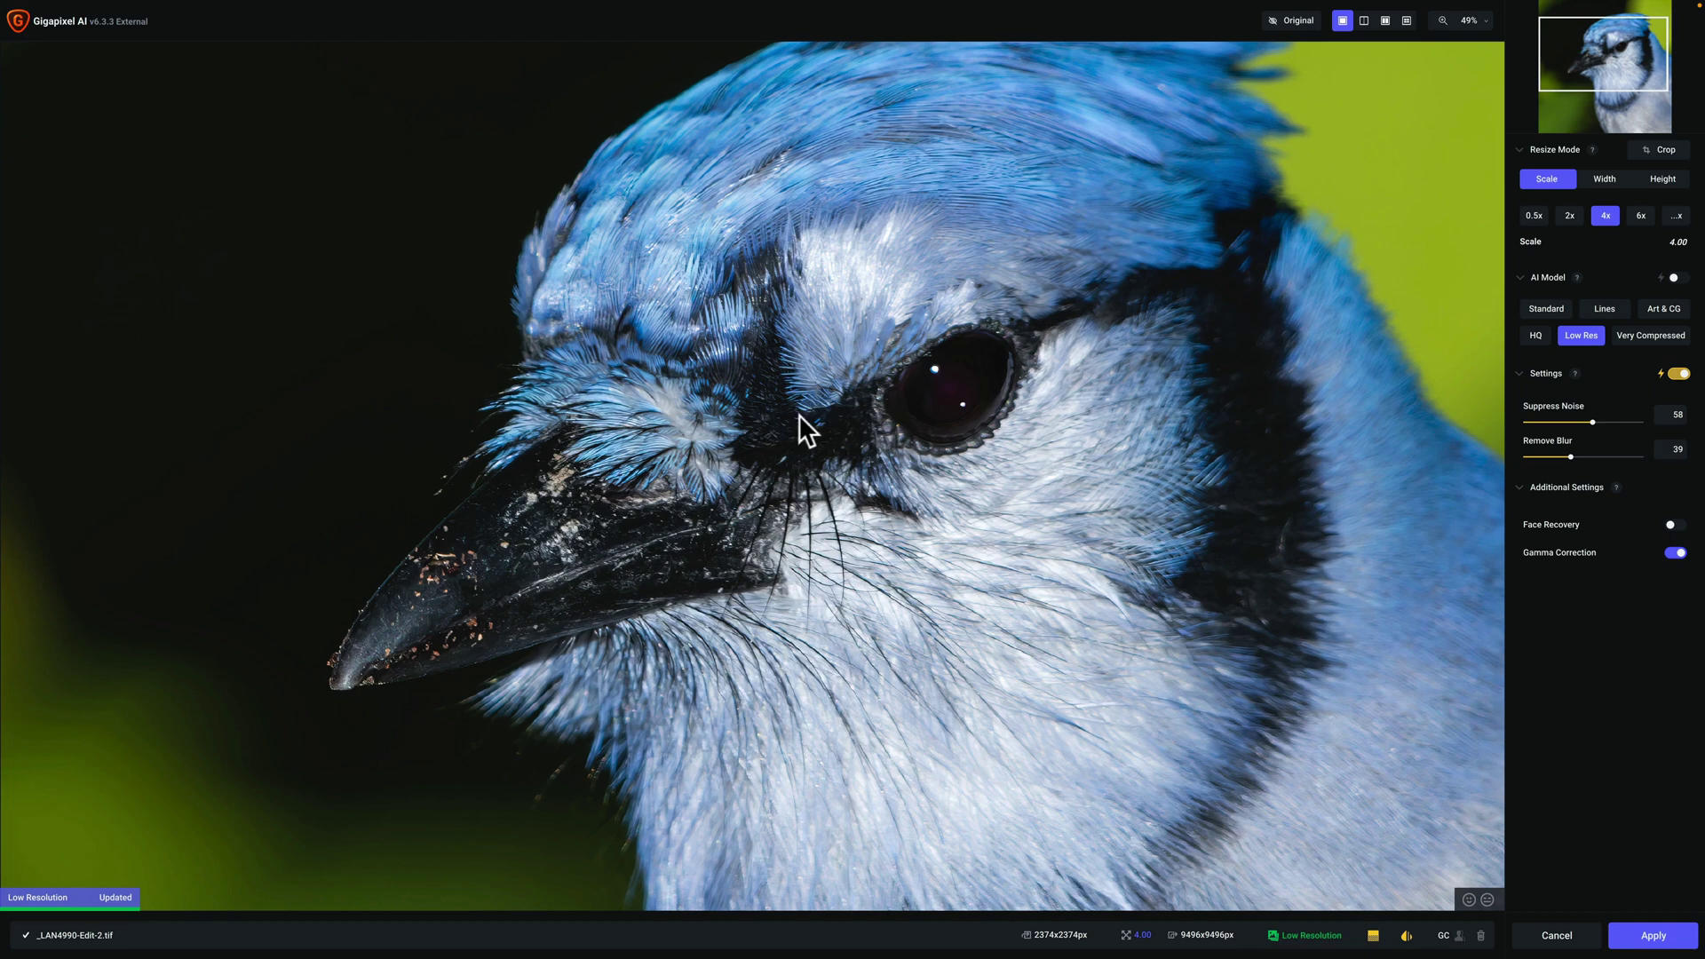
Compare the original image with the Low Res result and apply the 4x enlargement
drag(808, 381, 810, 382)
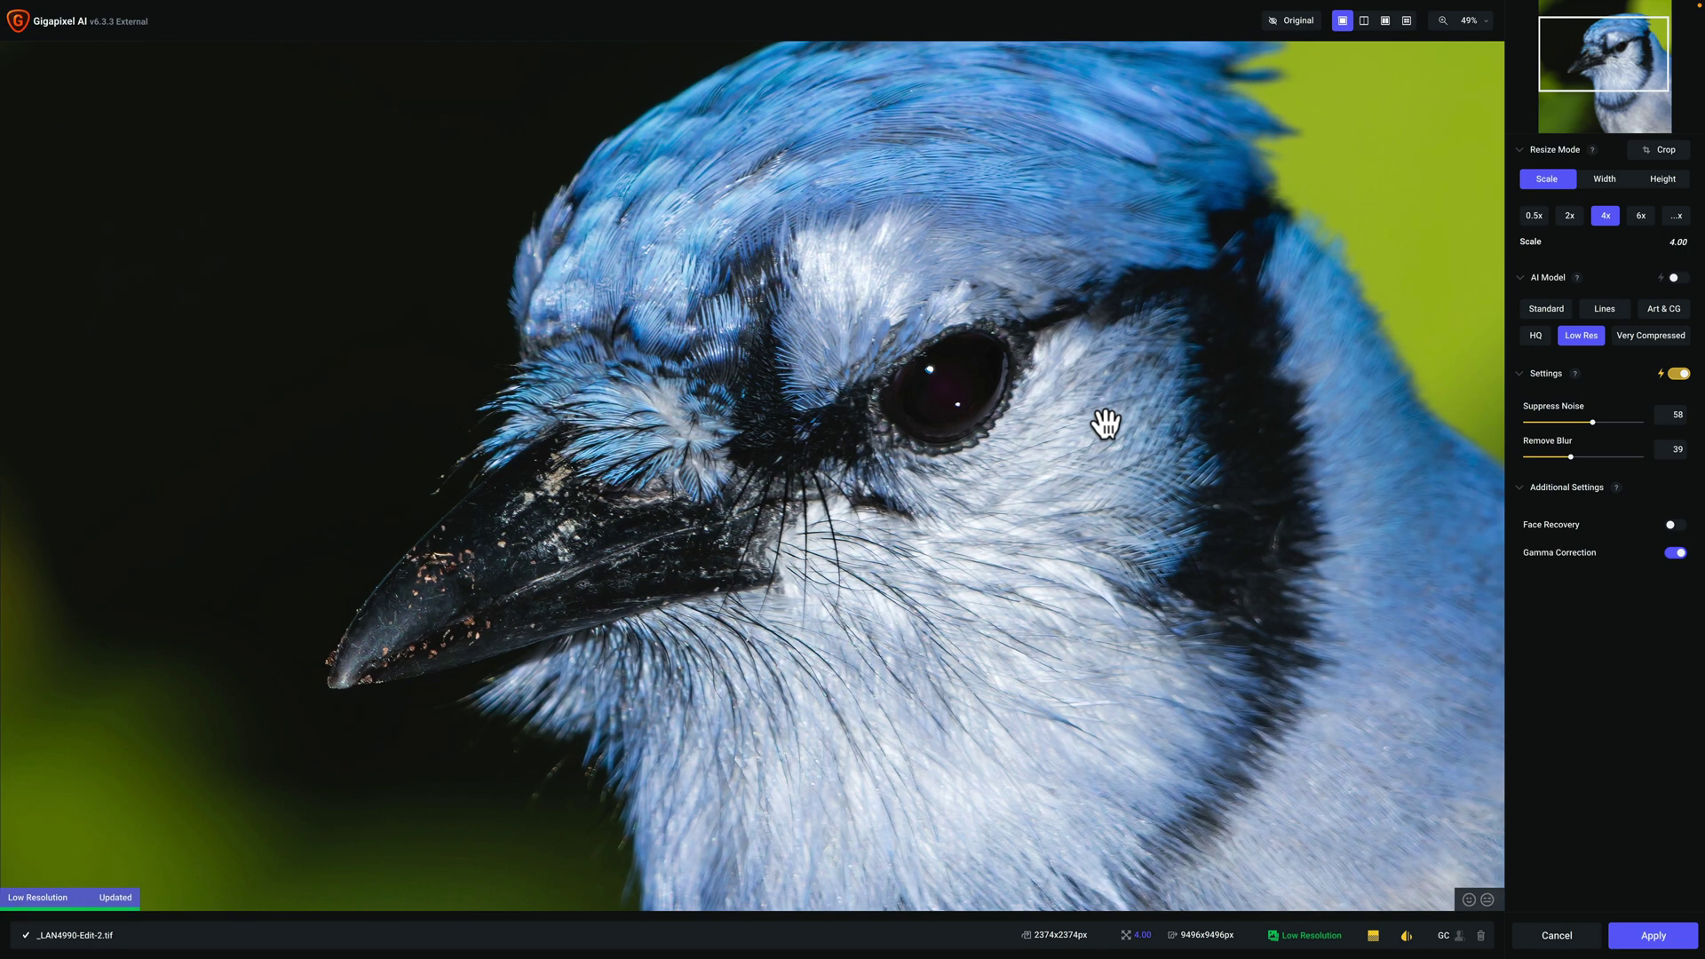
click(1106, 426)
drag(1107, 427, 1106, 423)
drag(1105, 425, 1106, 427)
click(1653, 935)
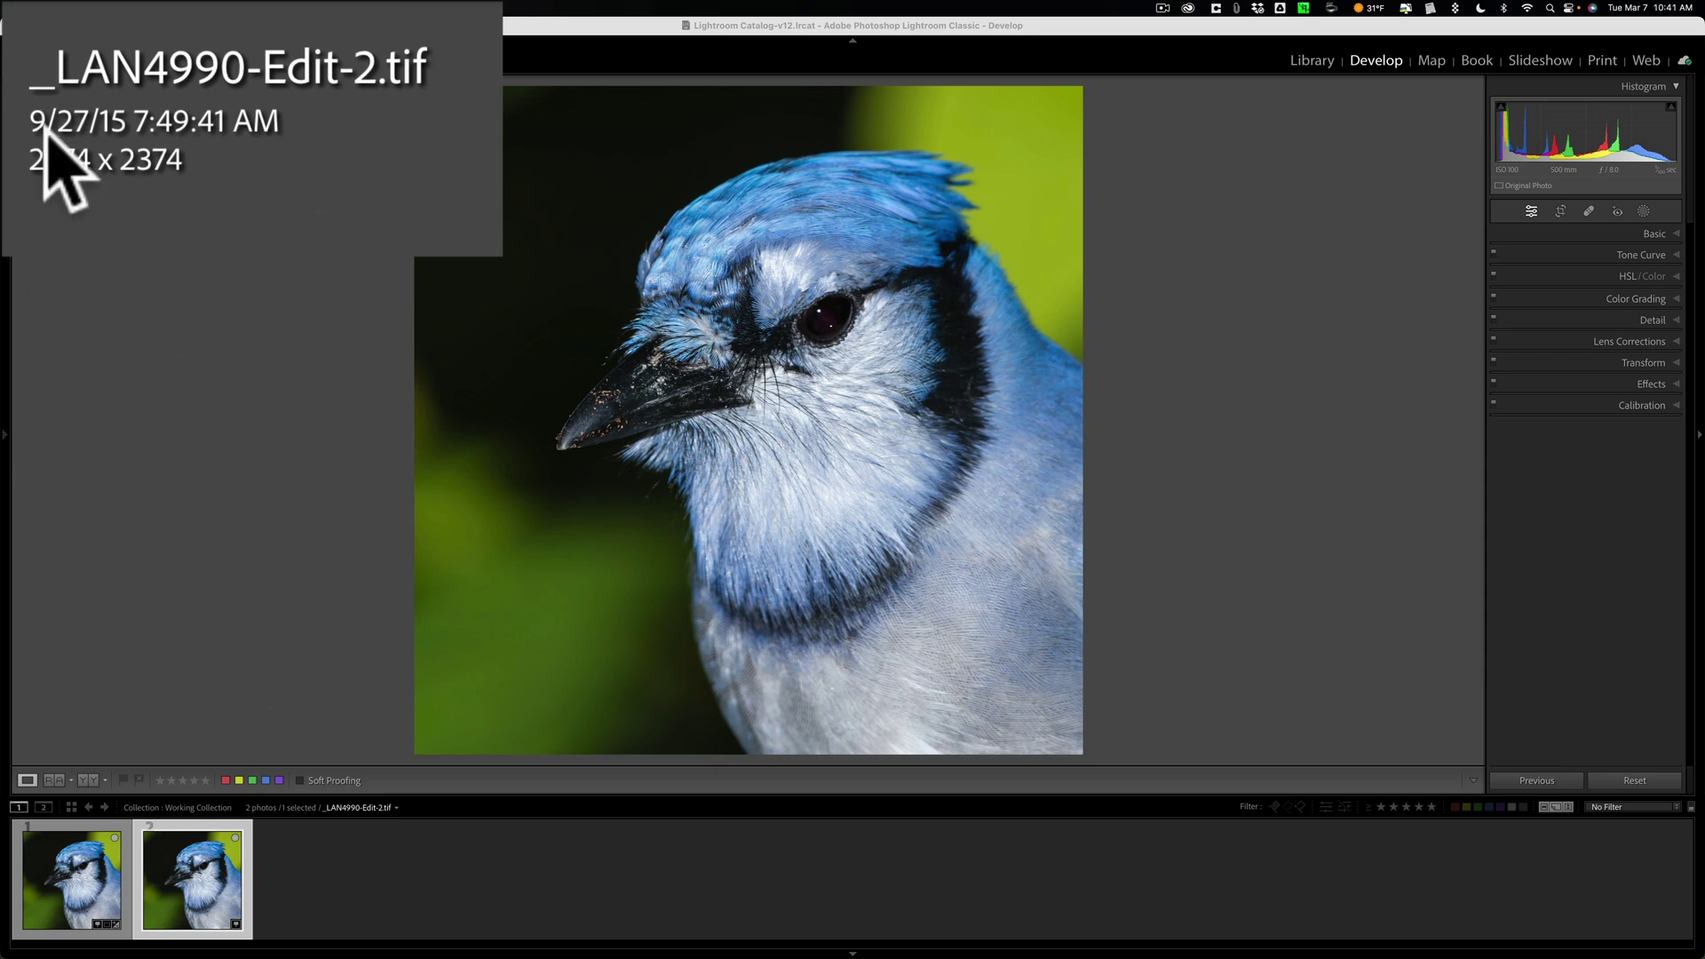
Reselect the enlarged TIFF in Lightroom Classic to refresh its displayed dimensions, and add a moderate amount of sharpening
click(102, 854)
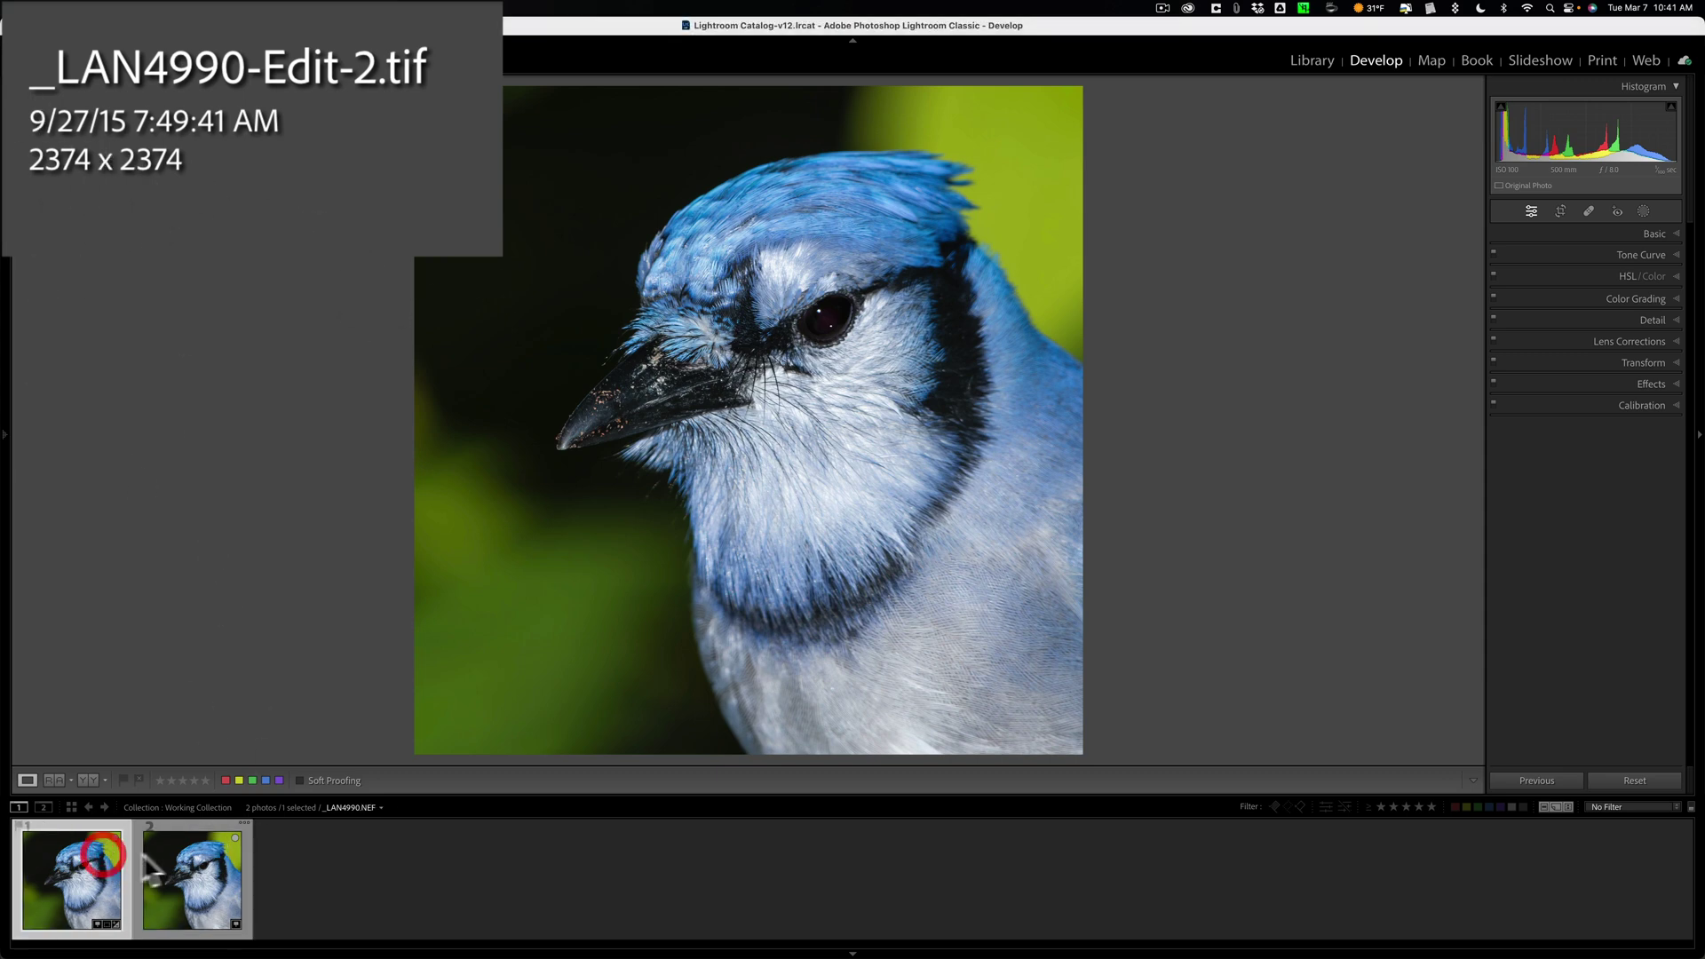
click(178, 865)
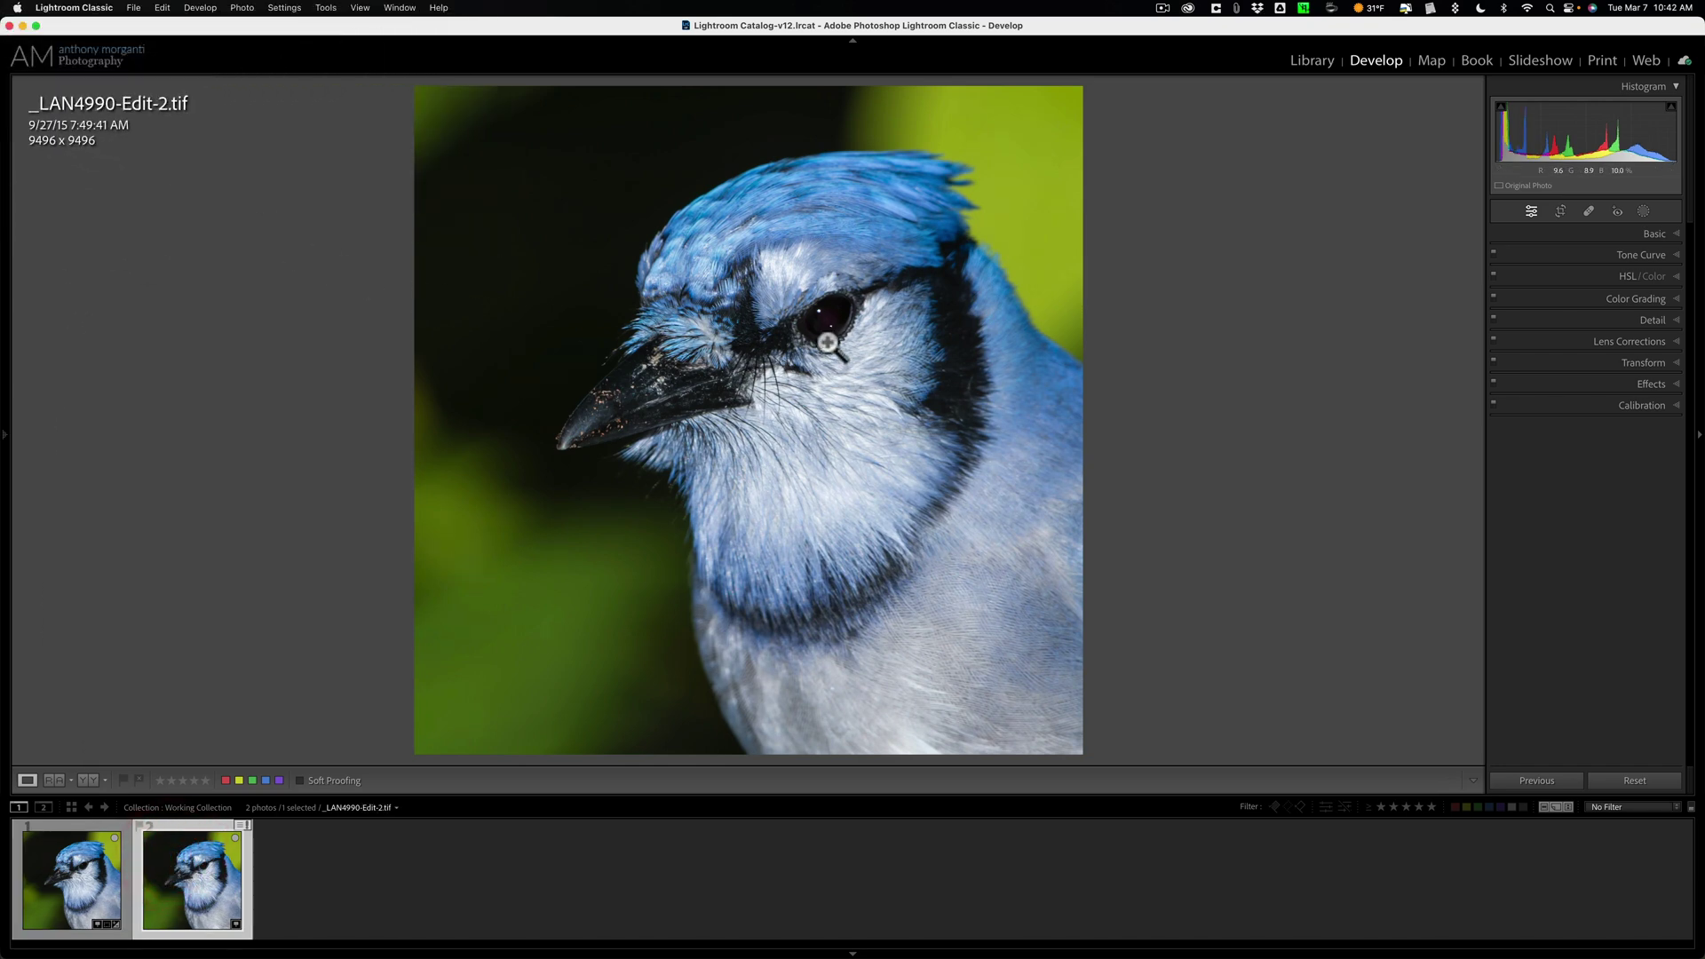
click(1649, 317)
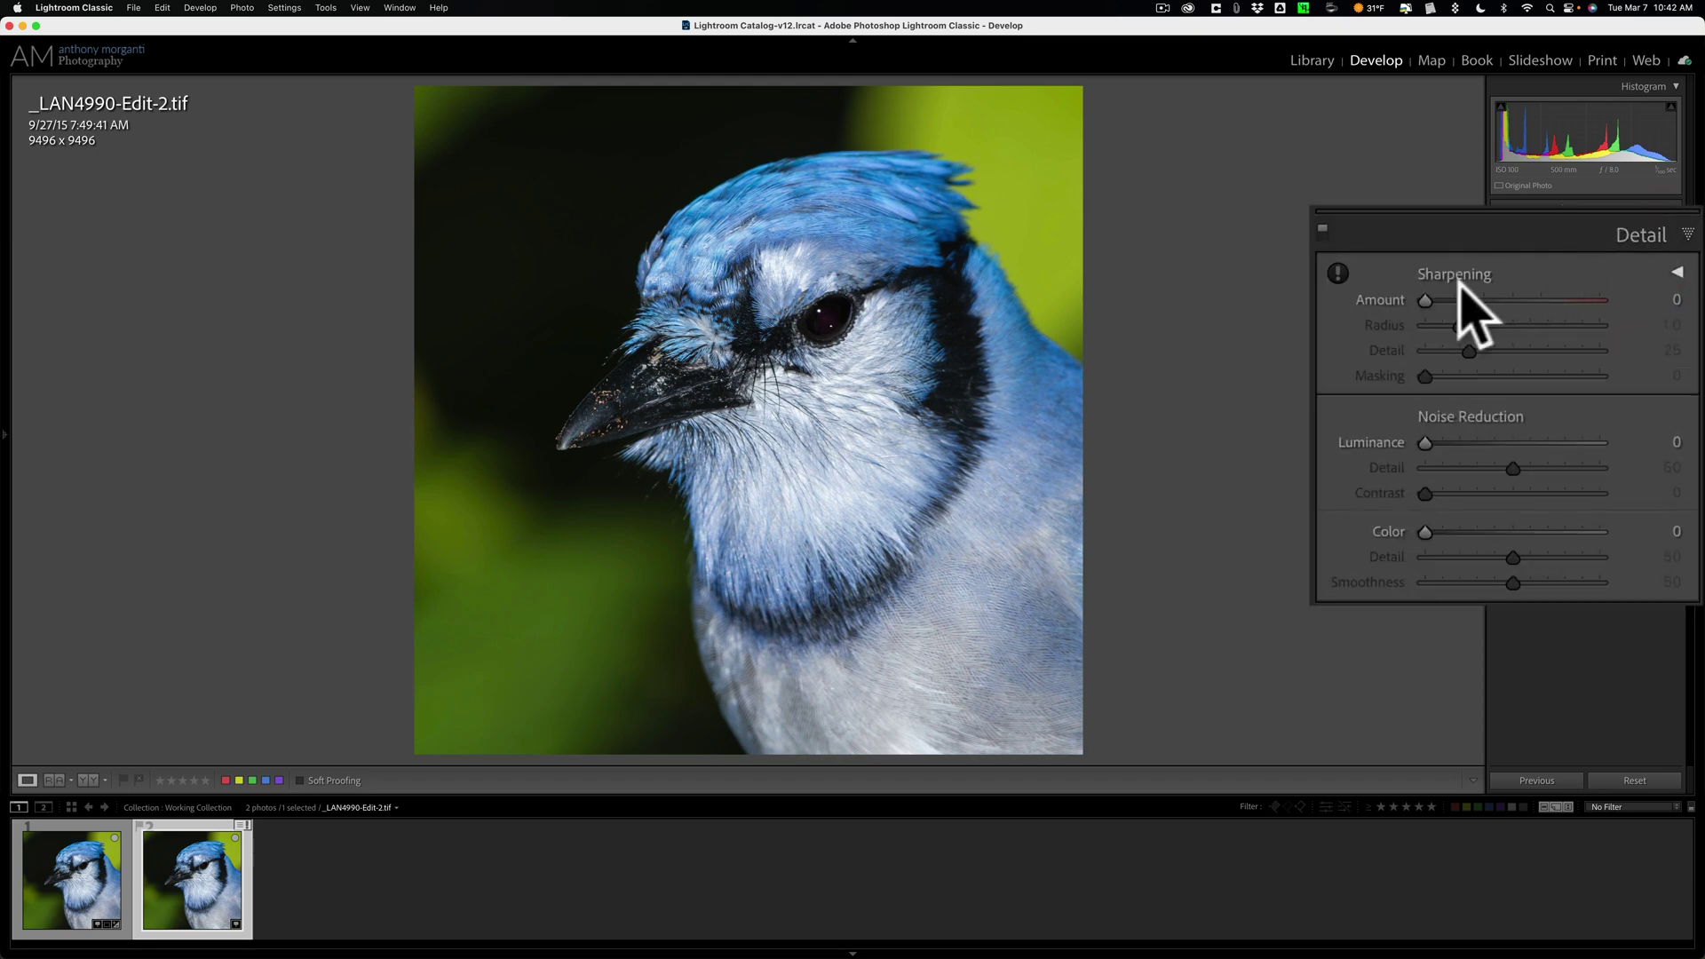
drag(1423, 296, 1464, 297)
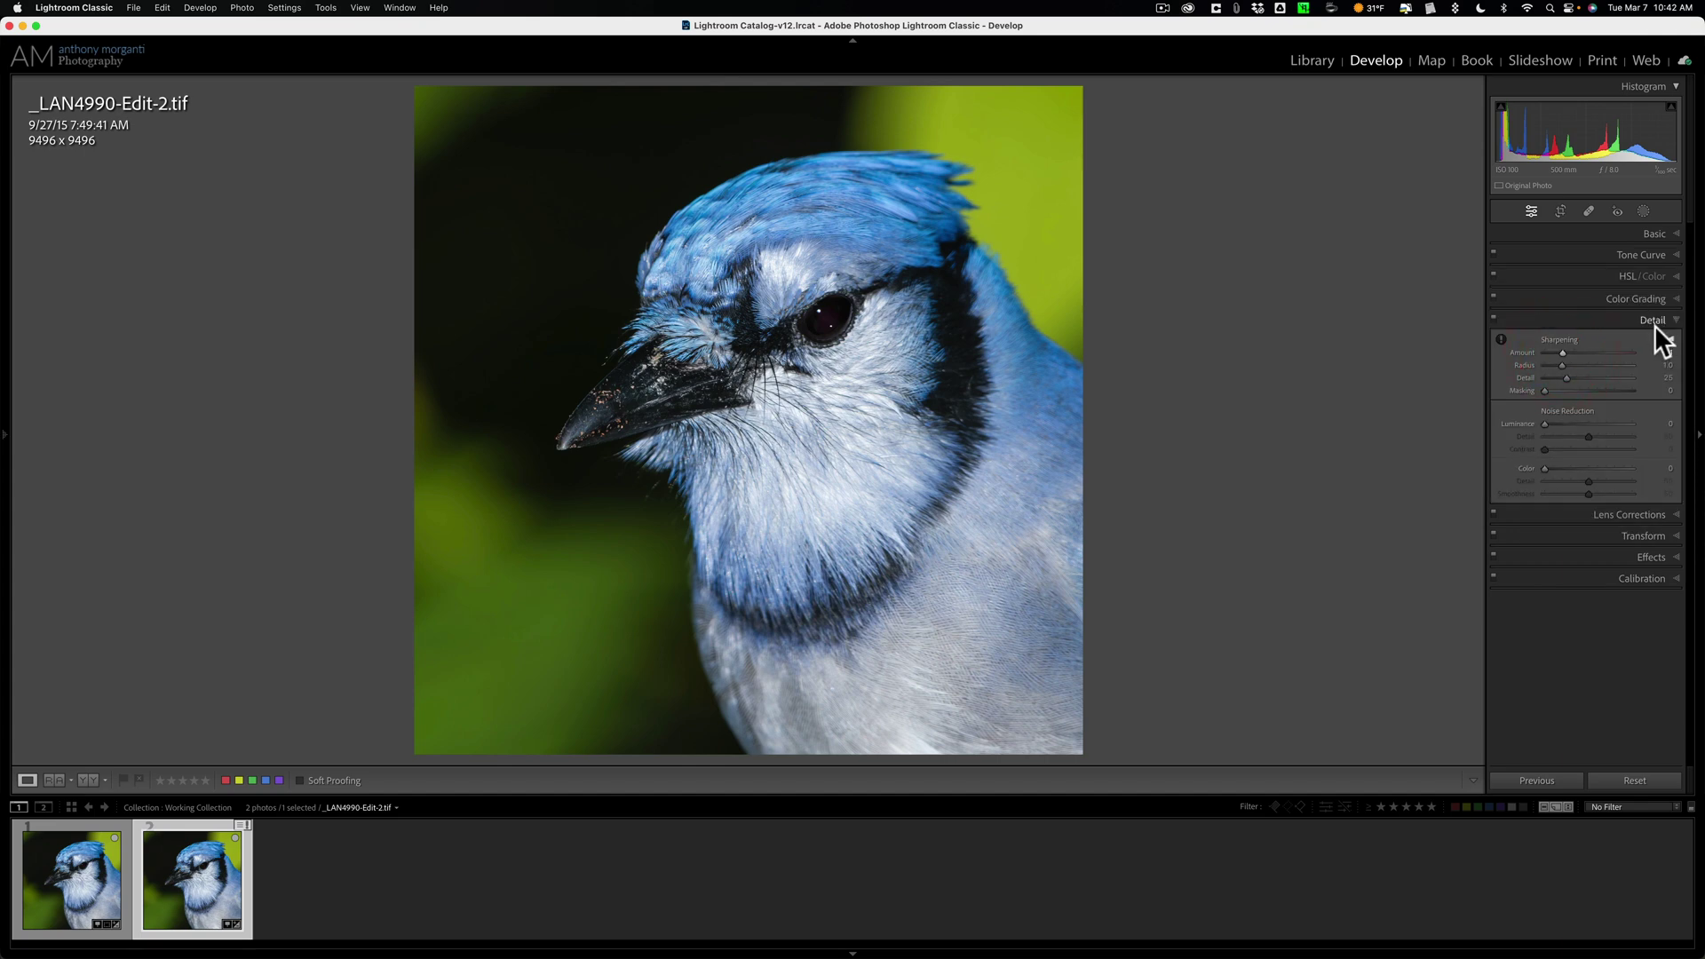
click(1648, 318)
Mask the blue jay with Select Subject and set the mask's Sharpness to 24
click(1644, 212)
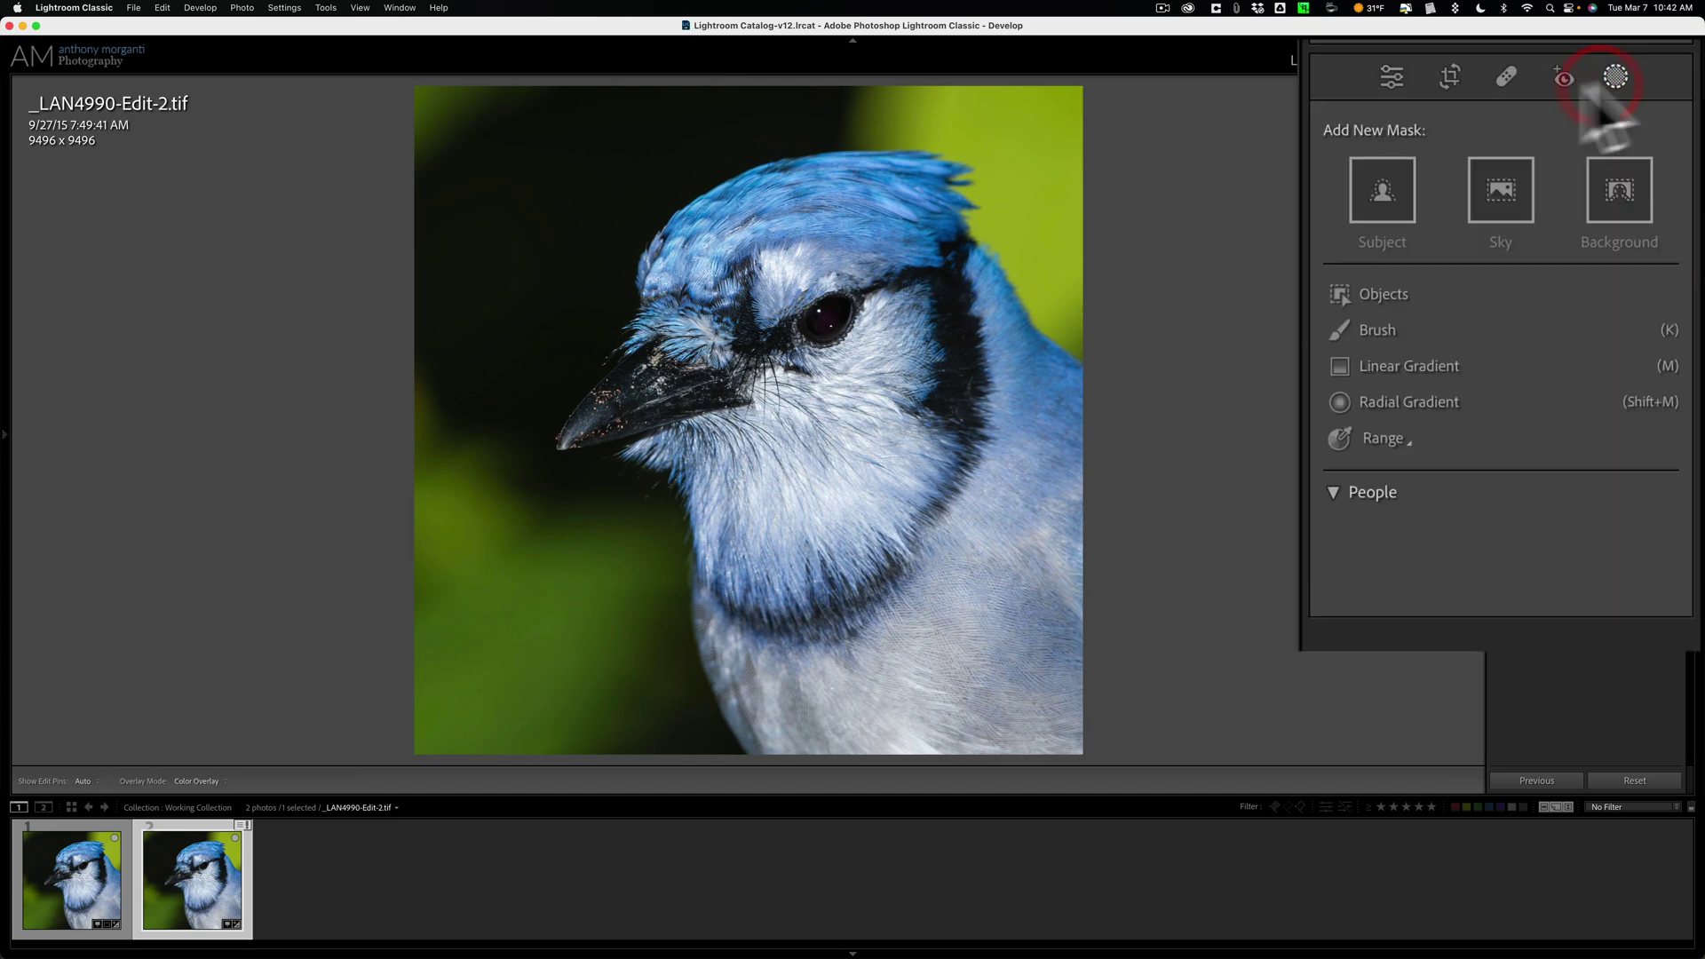
click(1376, 191)
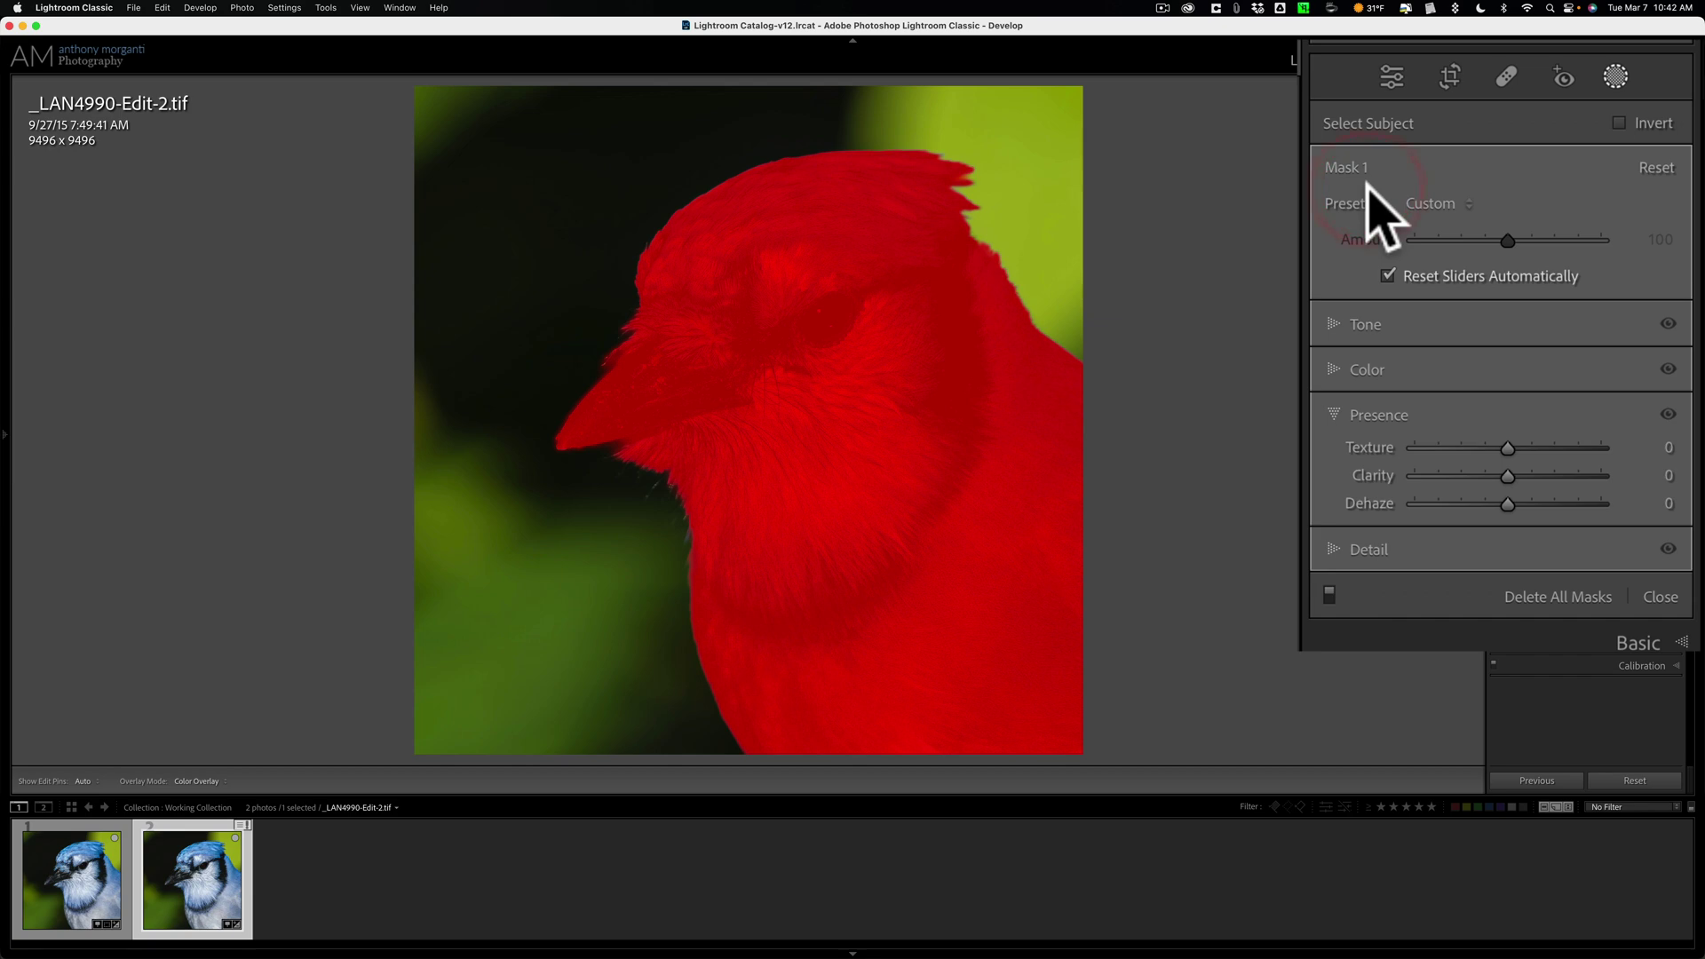
click(1332, 547)
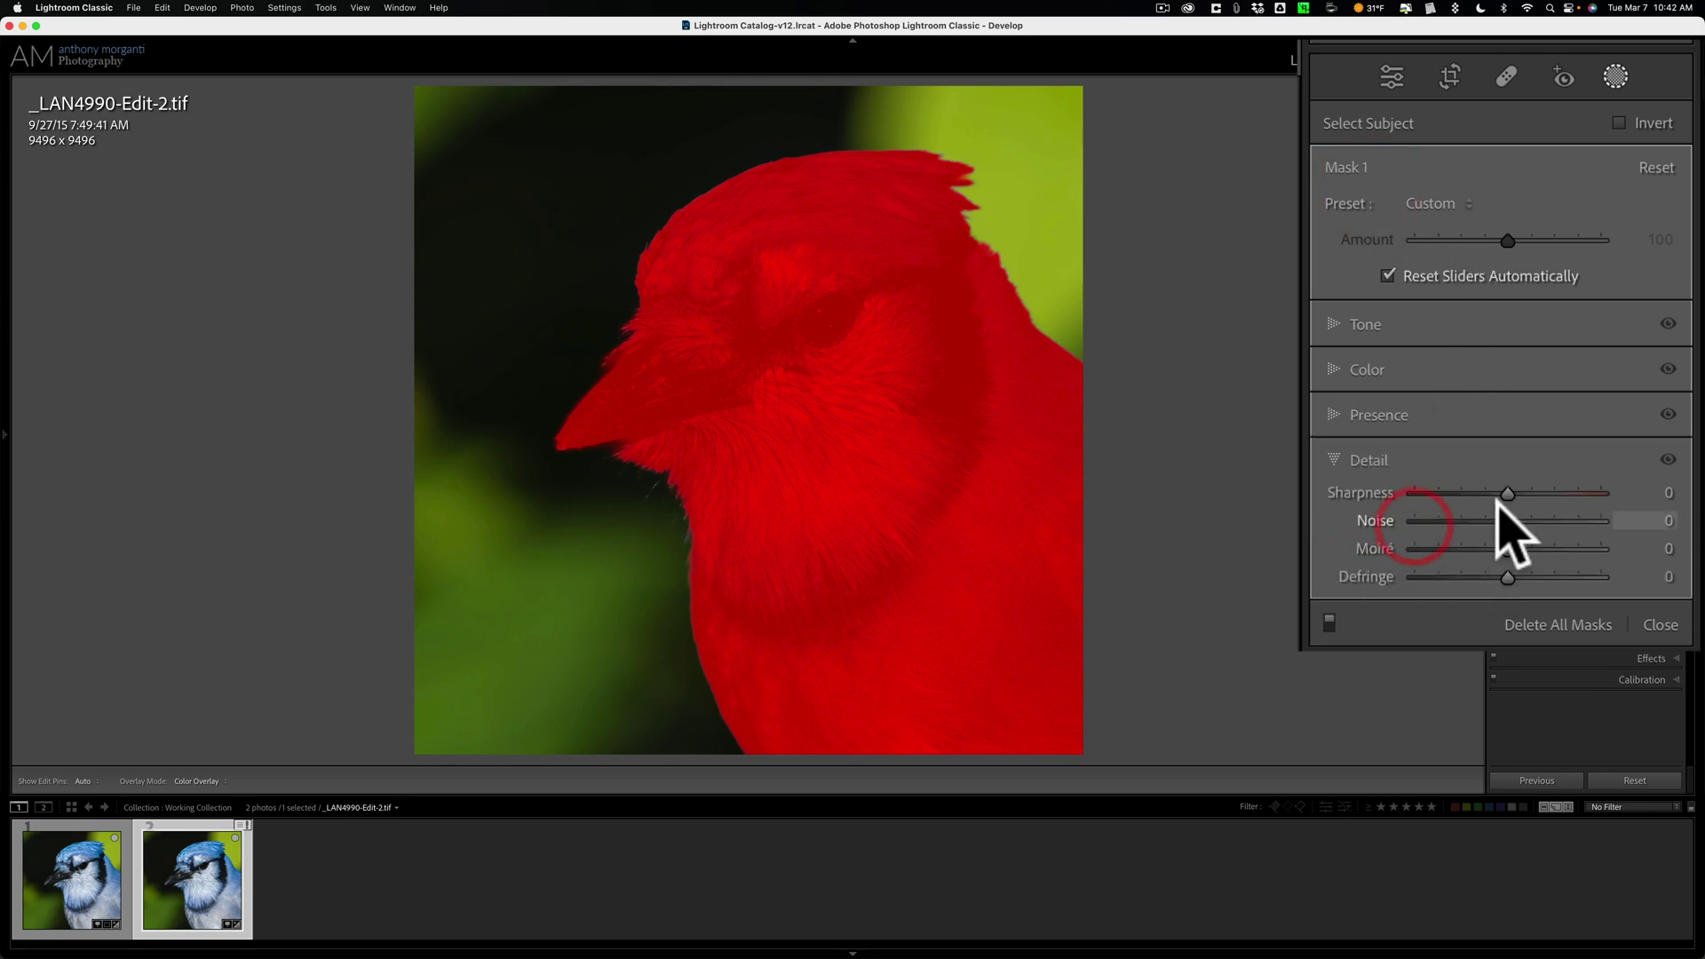
drag(1508, 495, 1528, 495)
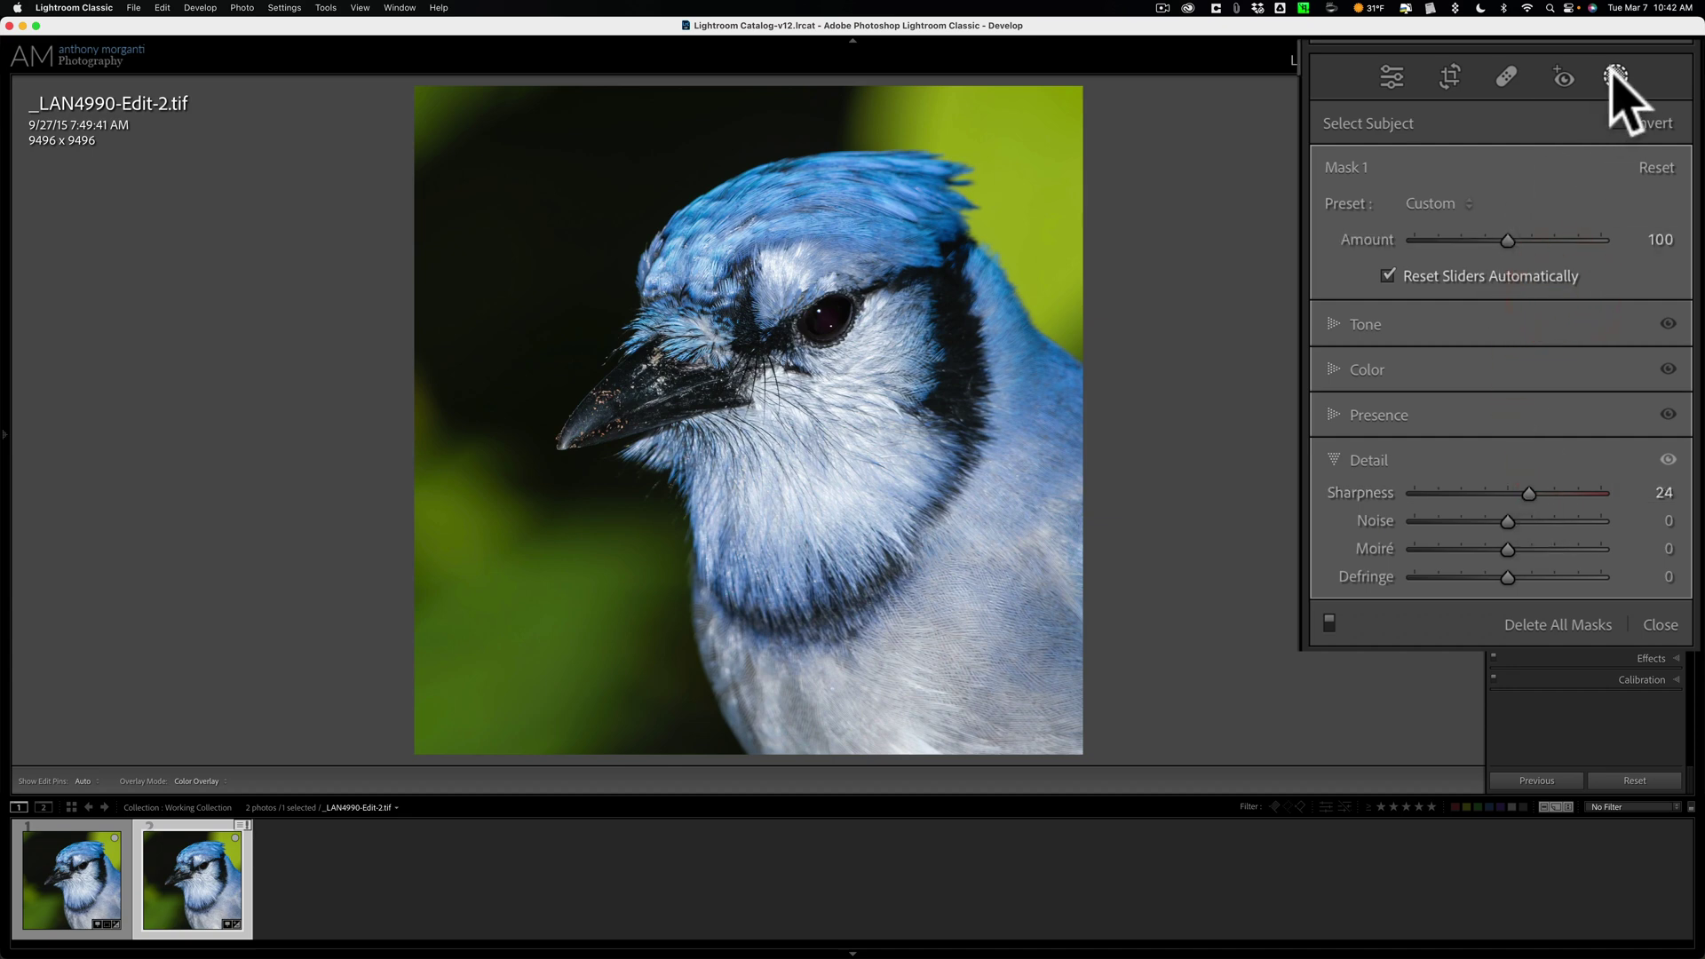
click(1651, 185)
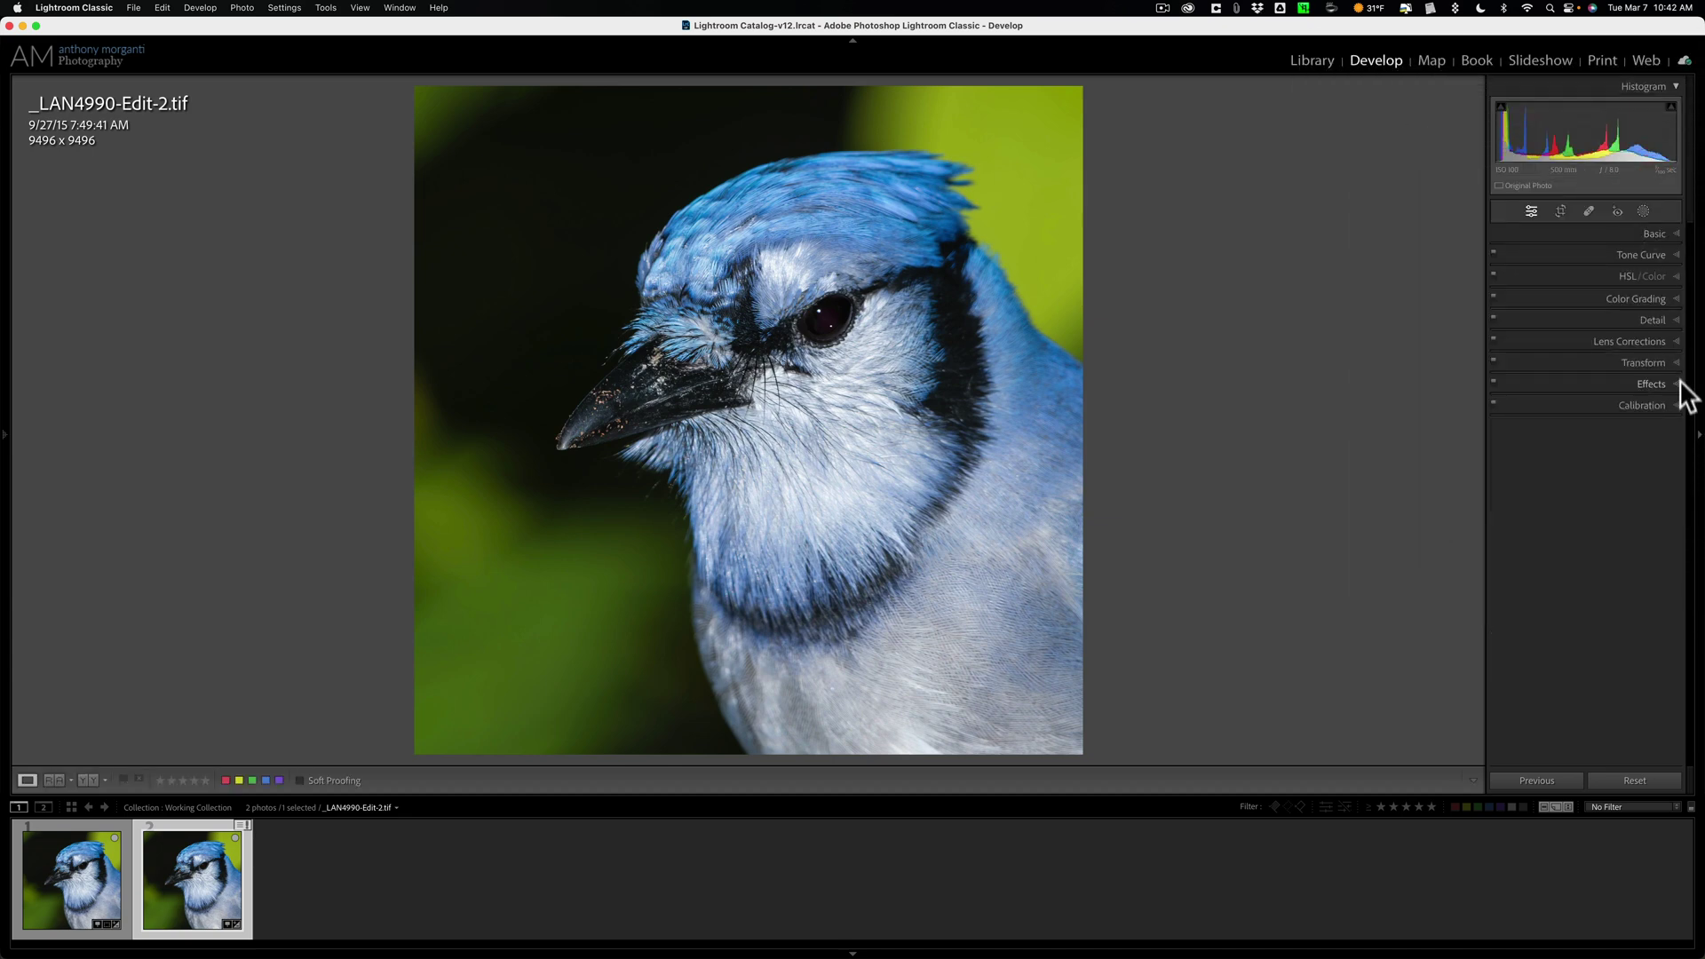
Darken the photo's edges with a post-crop vignetting amount of -25
click(1653, 383)
drag(1590, 429, 1579, 429)
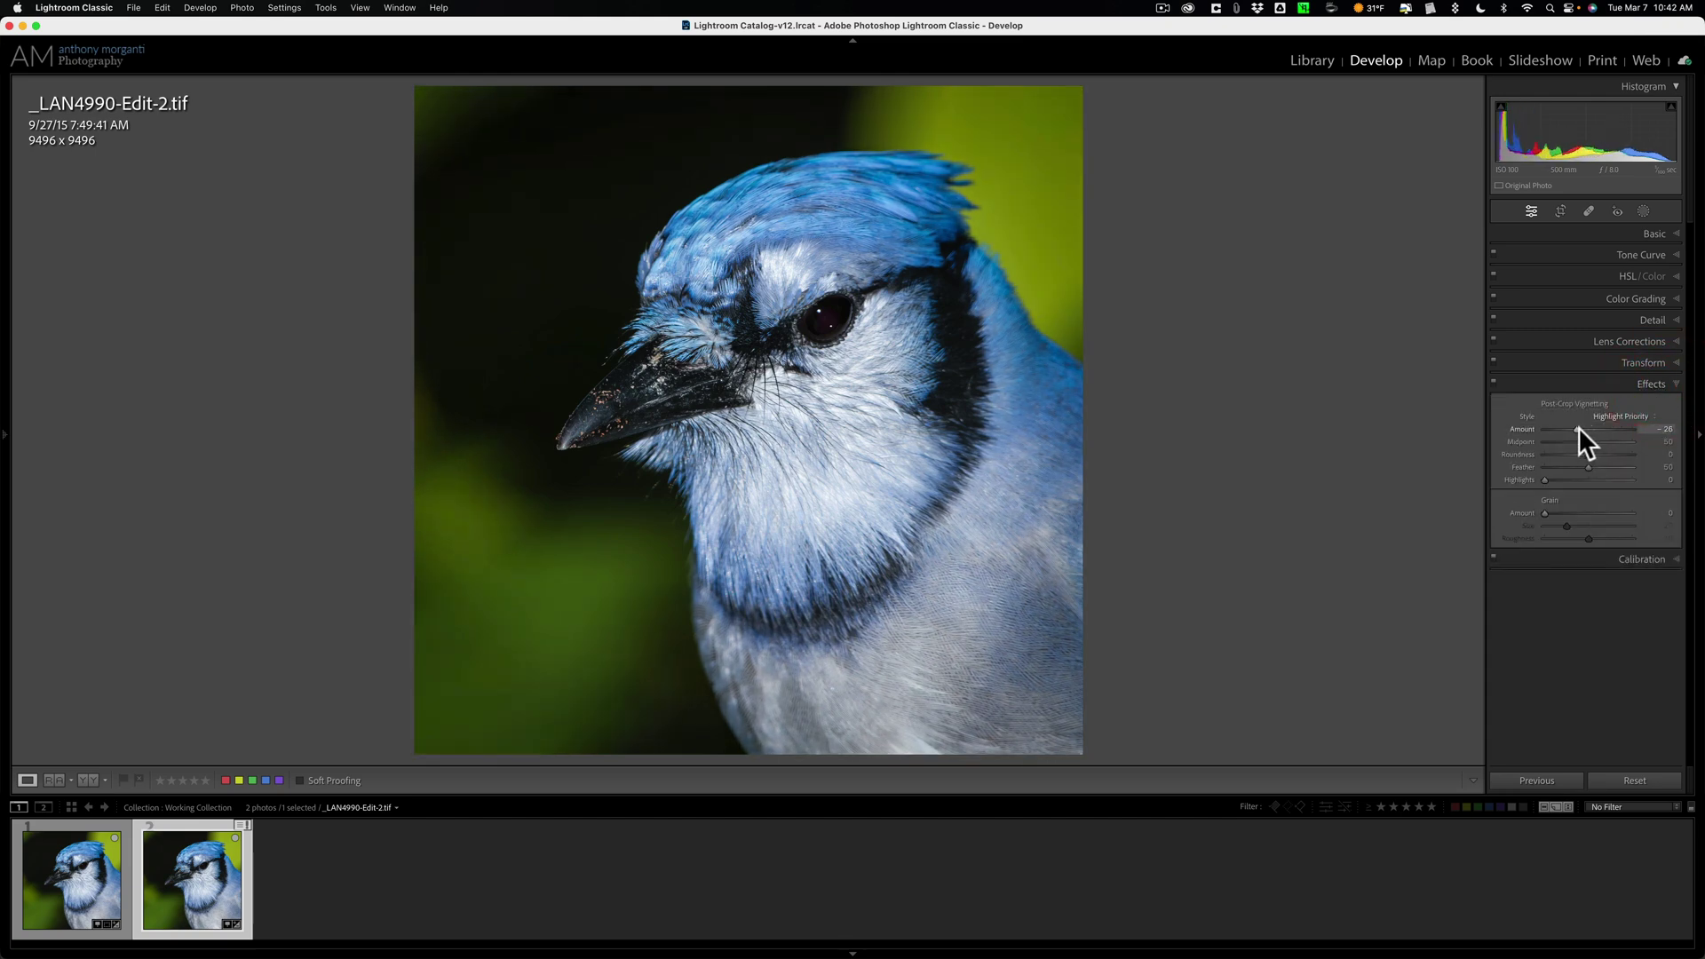
click(1653, 384)
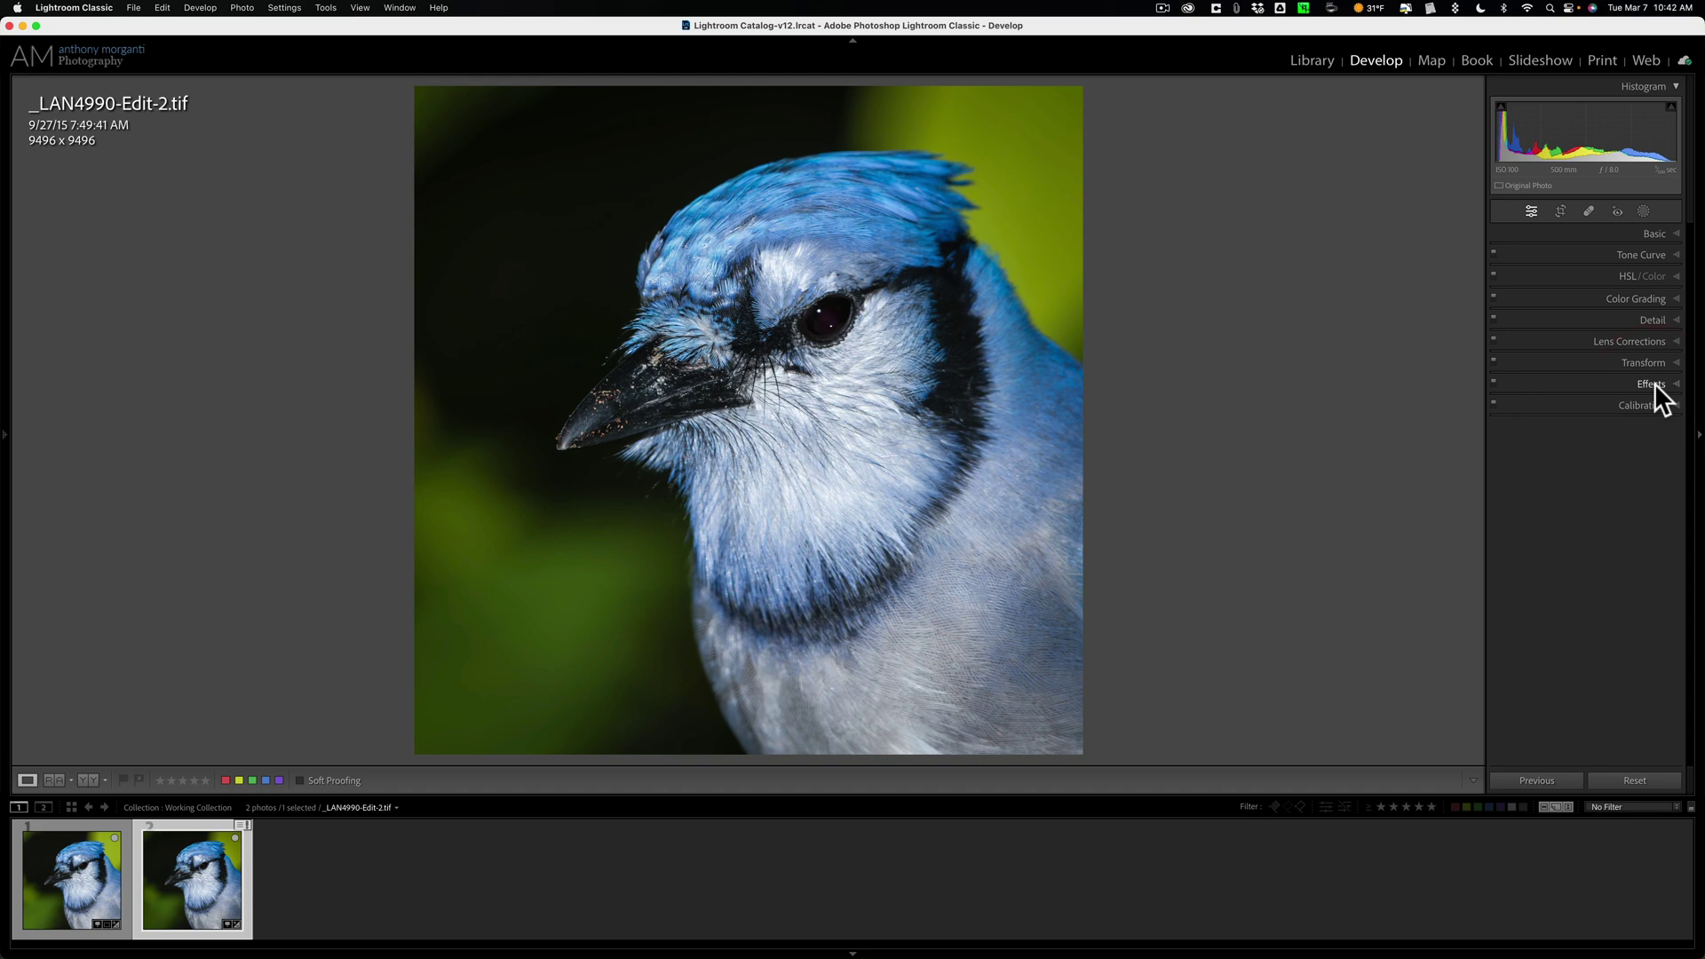